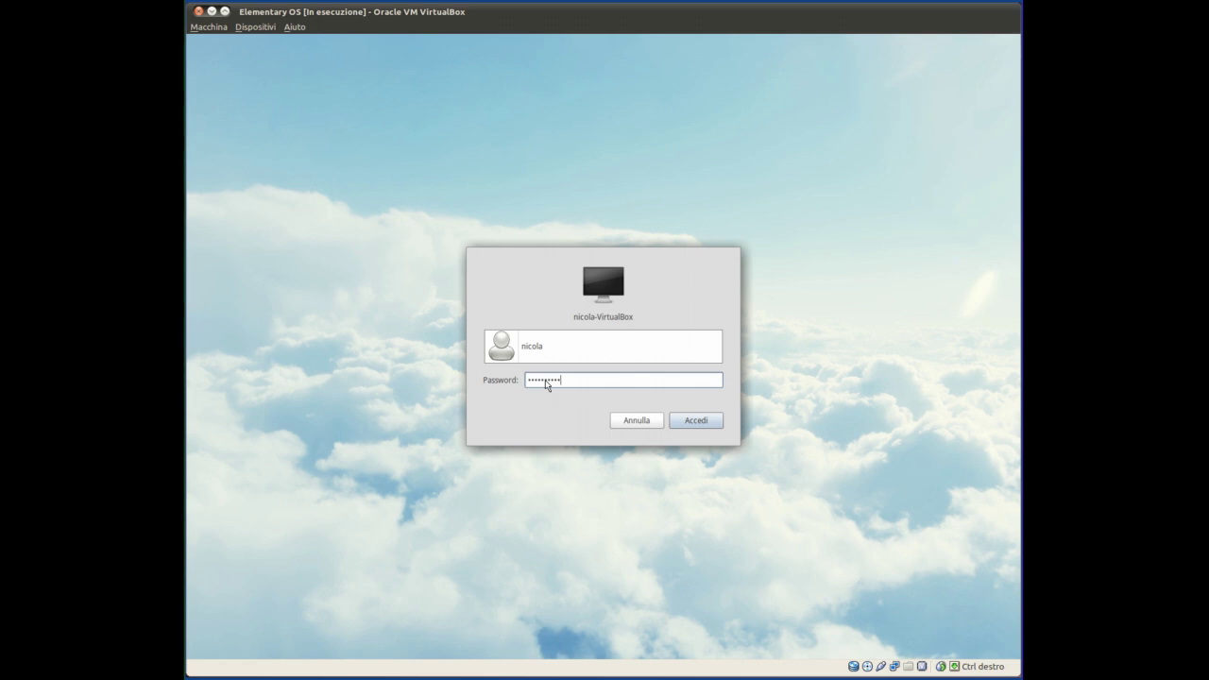
# Log in to the desktop session and review the font and visual effects settings in the appearance preferences.
pyautogui.click(687, 420)
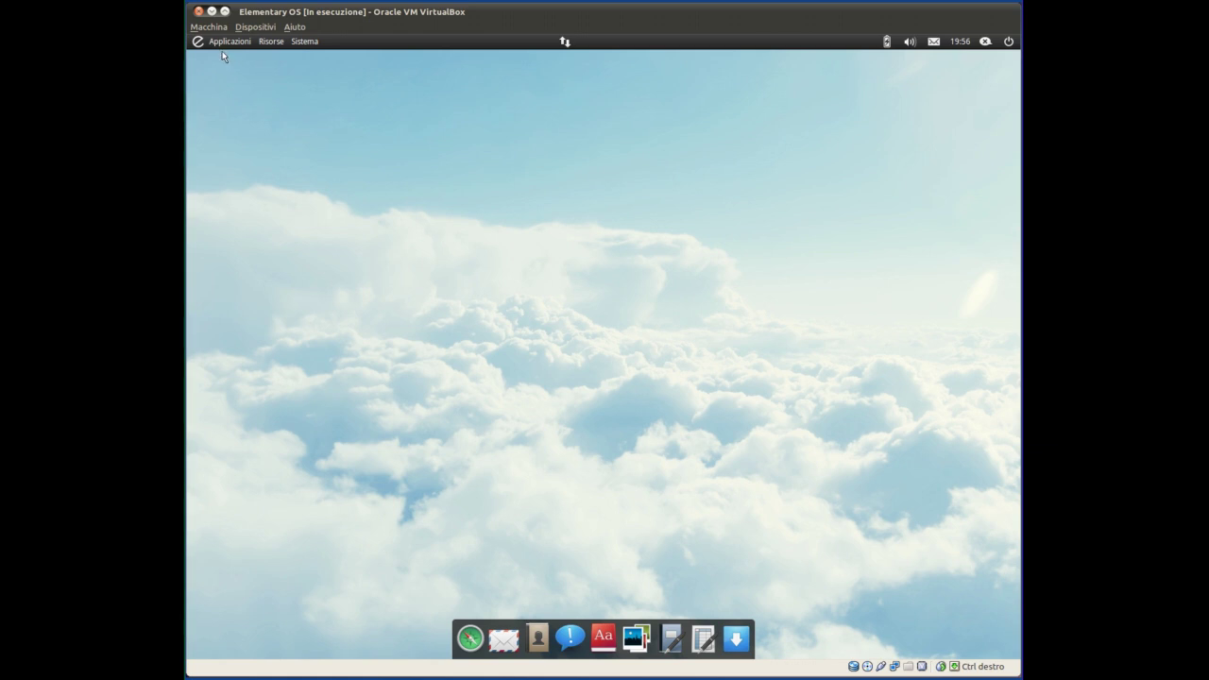
pyautogui.click(297, 43)
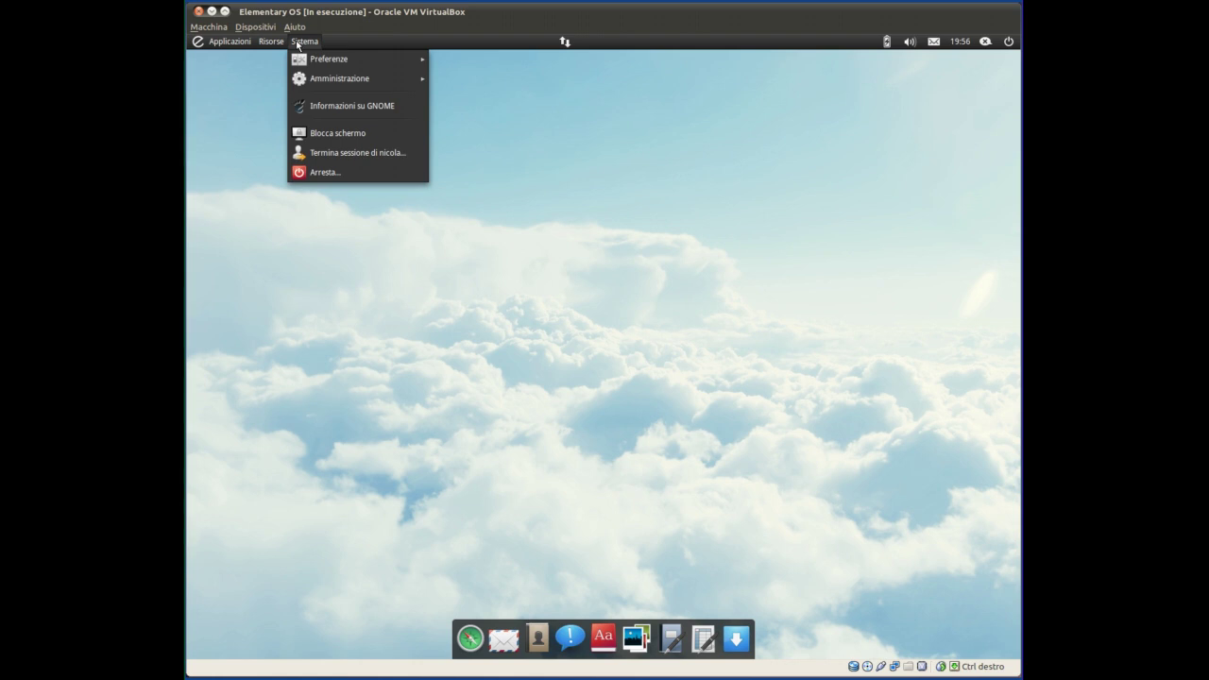
pyautogui.moveTo(359, 58)
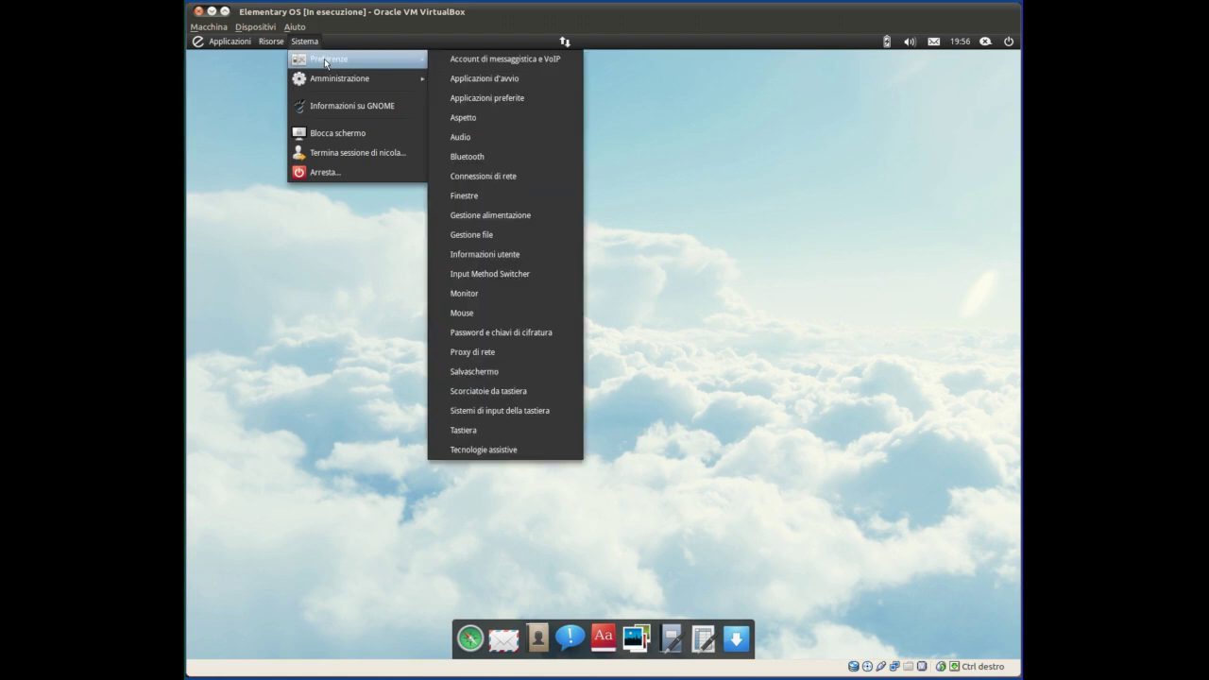
pyautogui.click(501, 117)
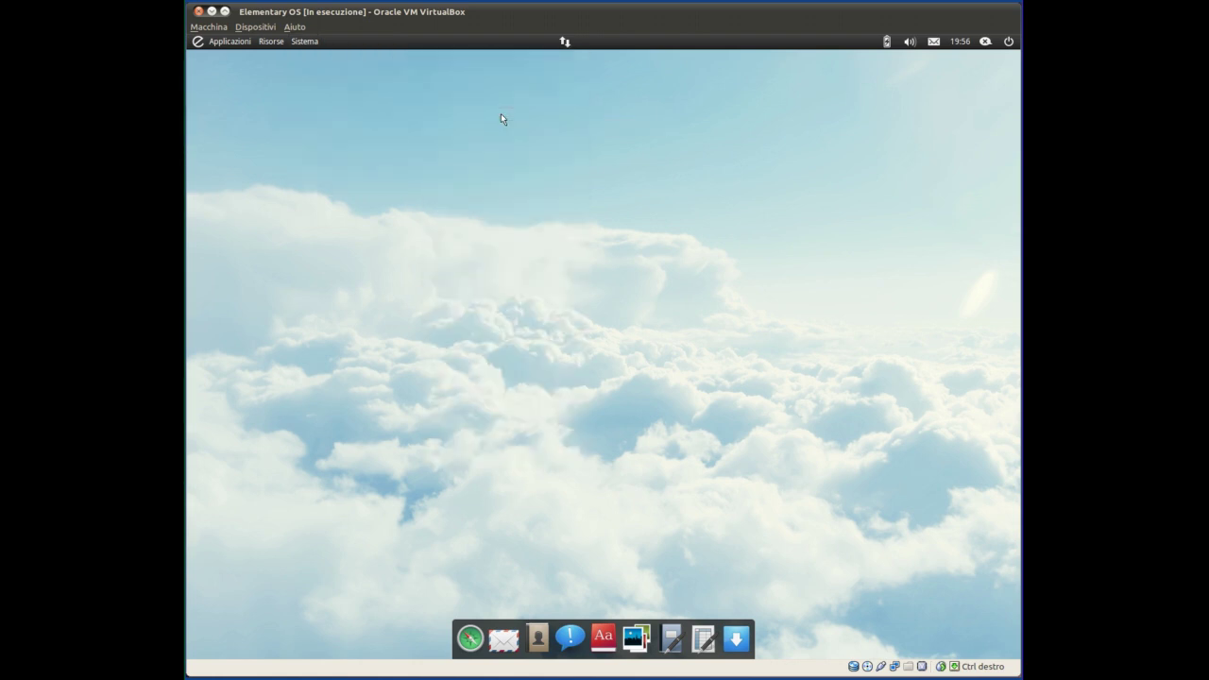
pyautogui.click(481, 204)
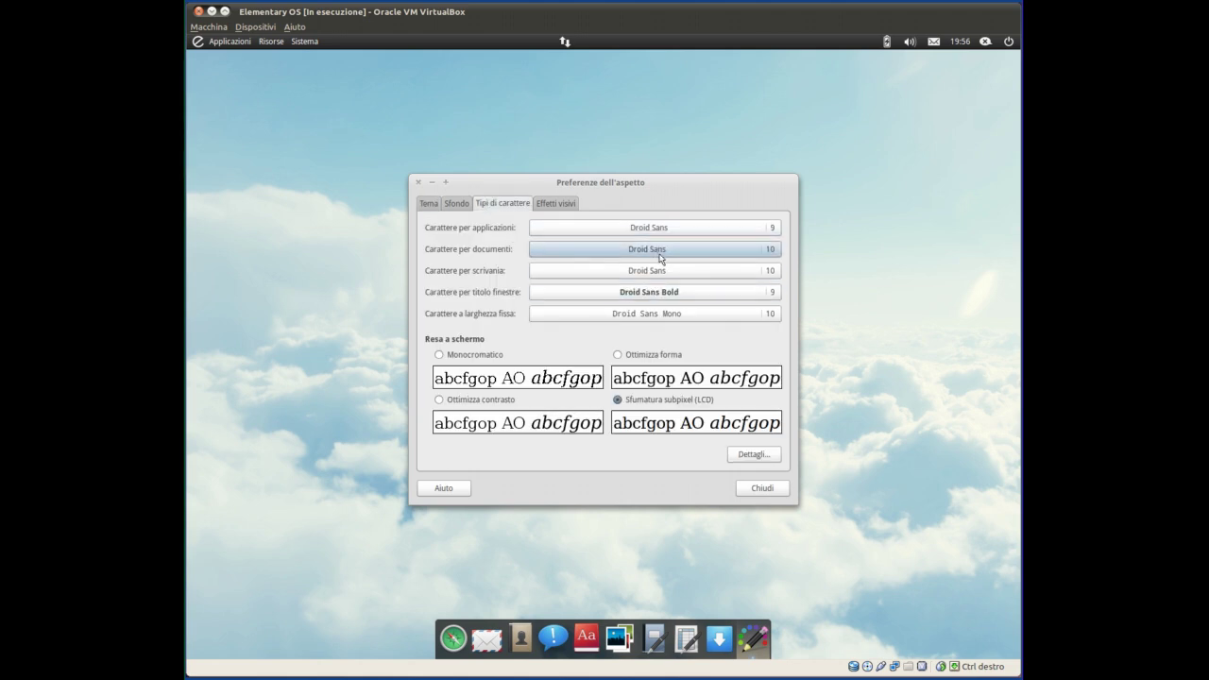
pyautogui.click(566, 201)
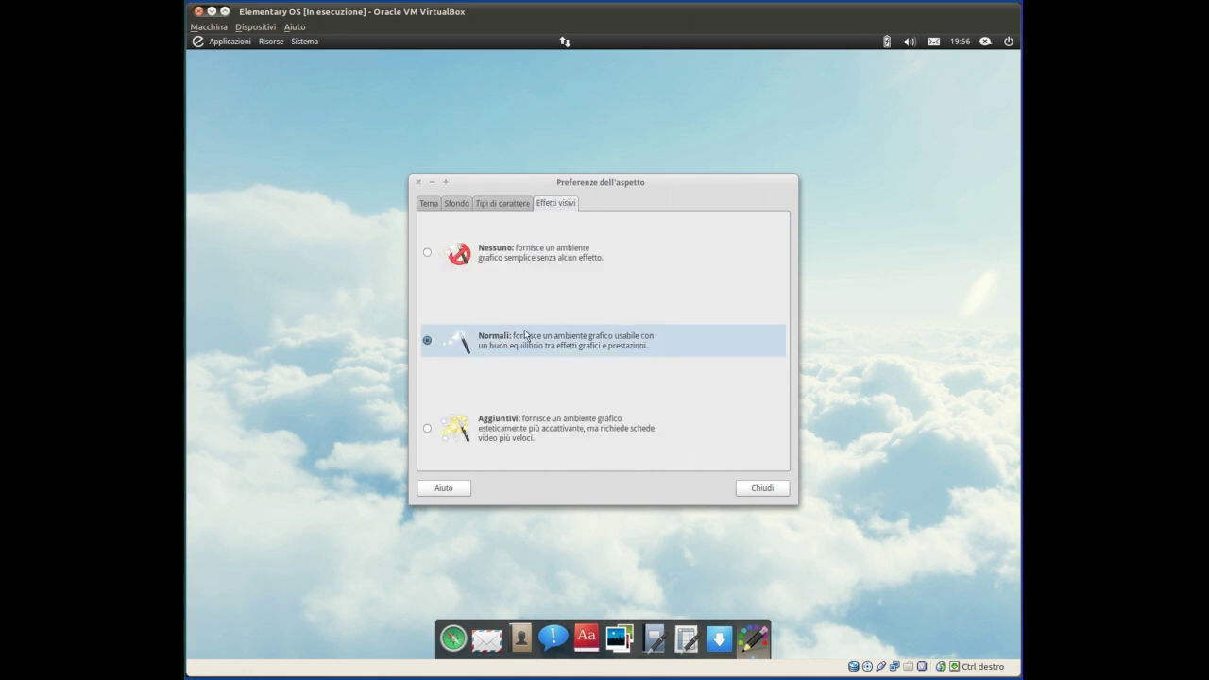
# Set the desktop wallpaper to the dark grey image with floating rocks and a dripping tap, and close the appearance preferences.
pyautogui.click(455, 204)
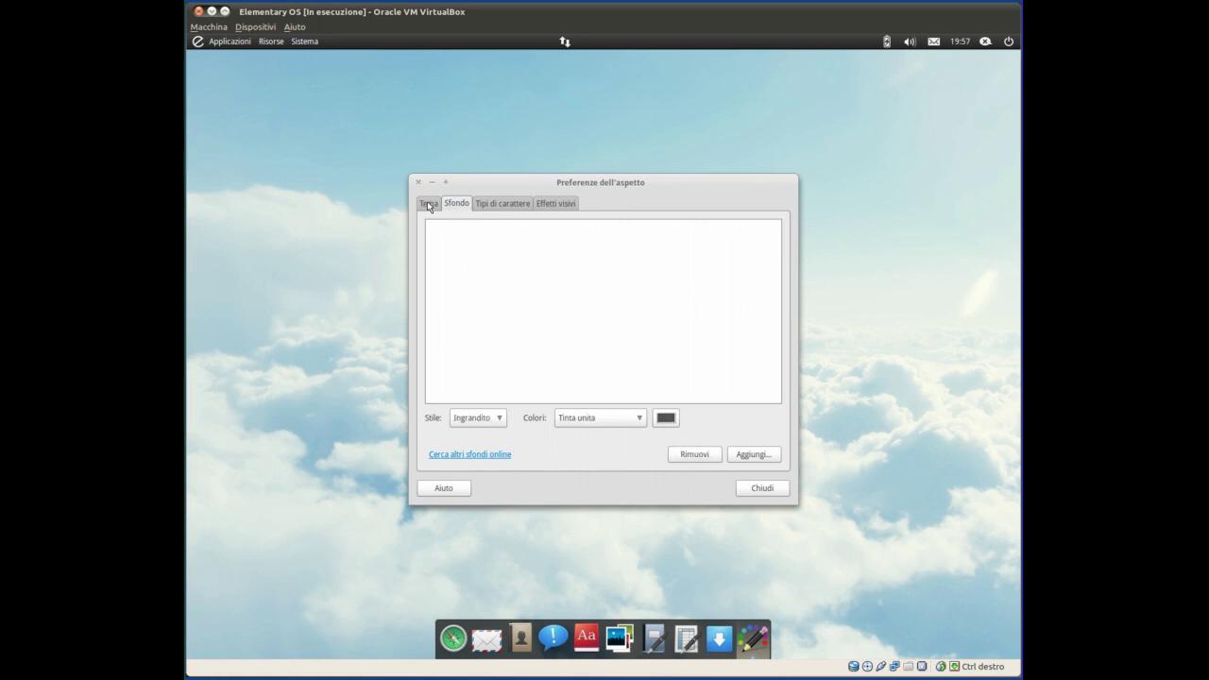
pyautogui.scroll(-5, 647, 270)
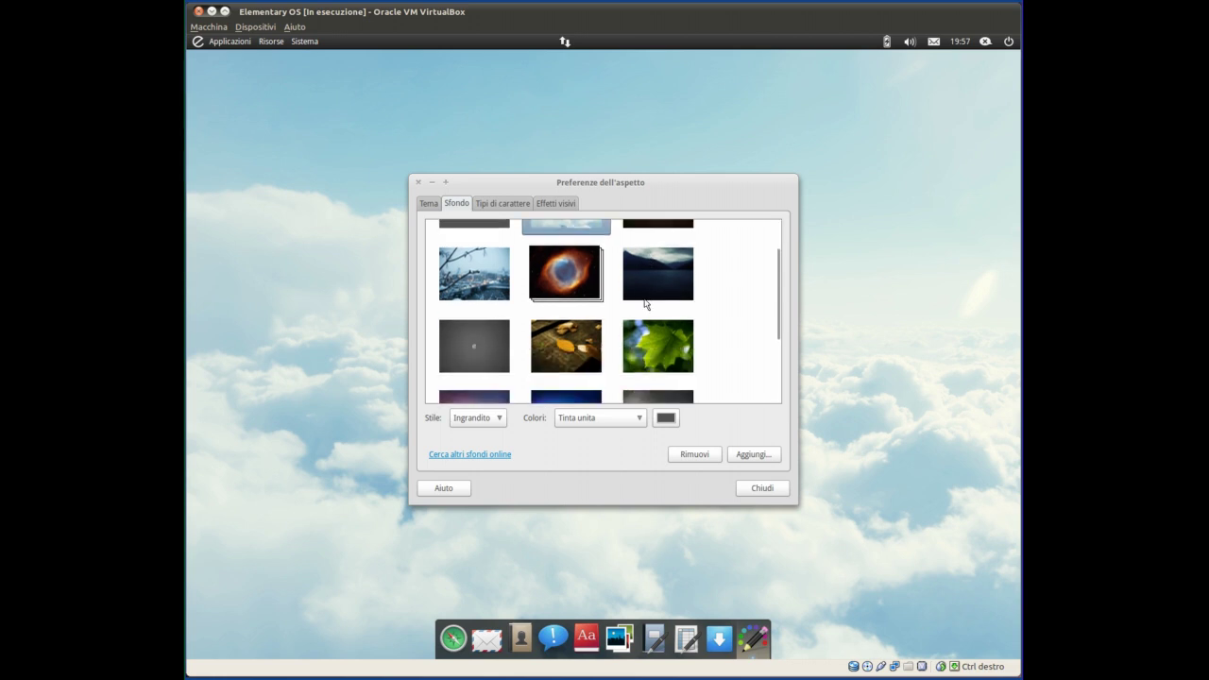
pyautogui.scroll(-1, 647, 340)
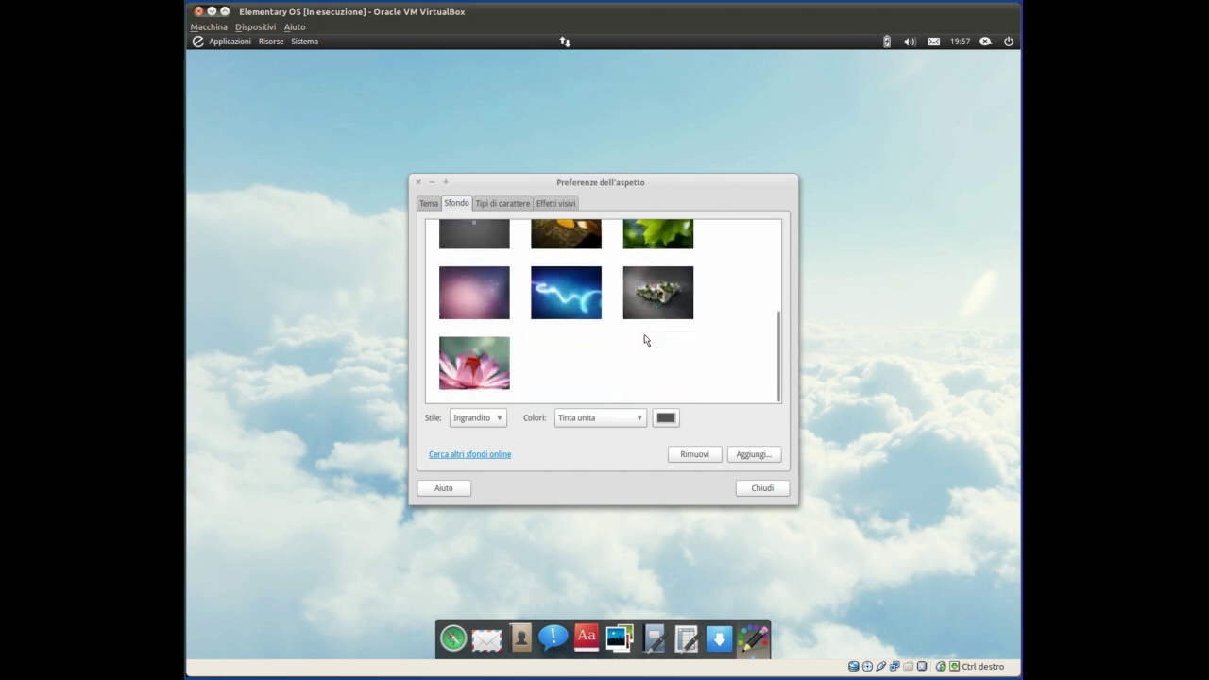
pyautogui.click(671, 301)
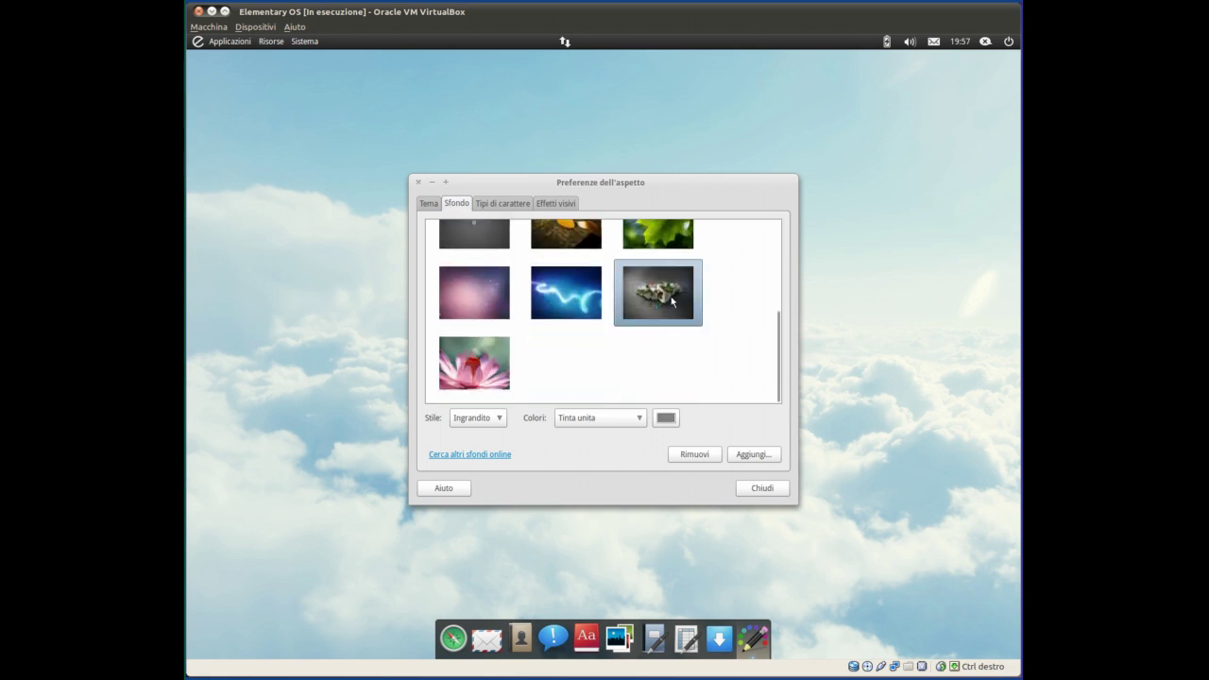
pyautogui.moveTo(648, 186); pyautogui.dragTo(658, 124)
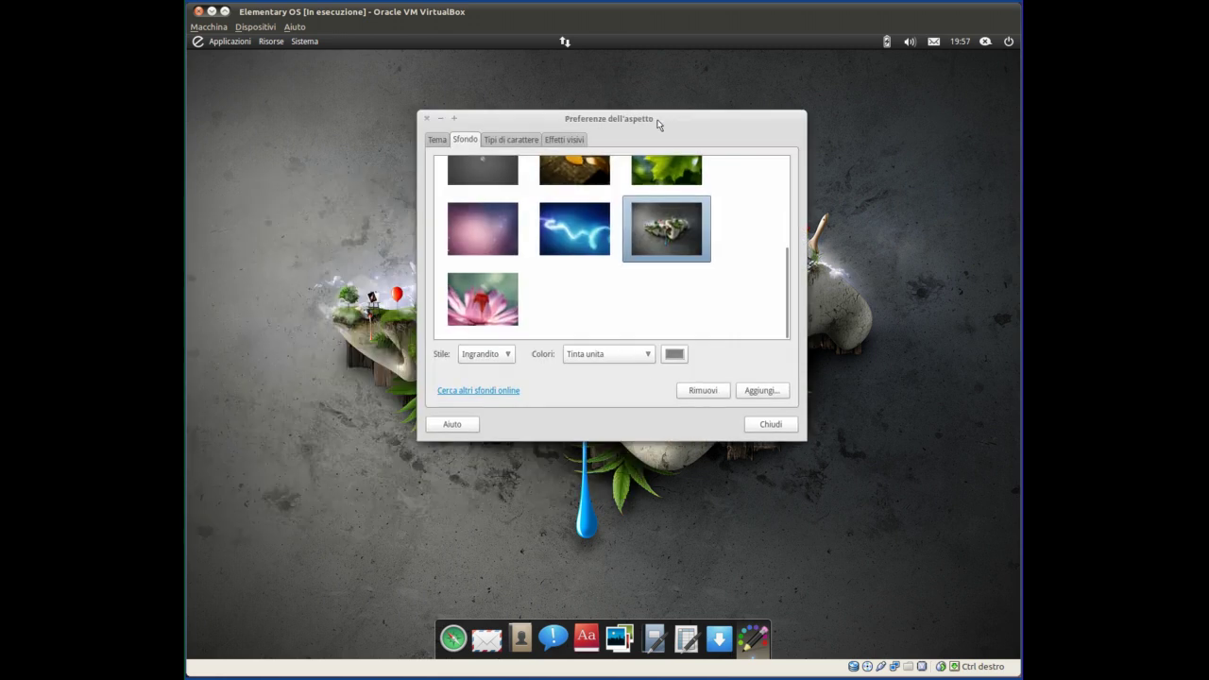
pyautogui.click(769, 425)
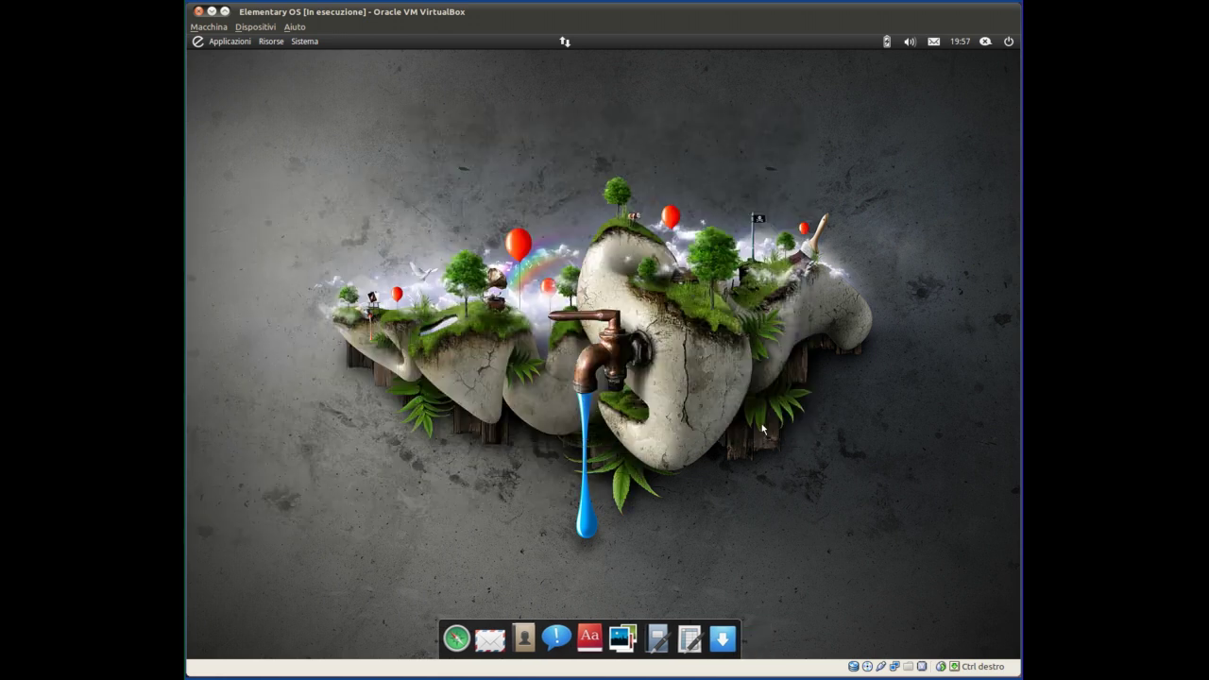
# Open the Calculator and move its window to the upper right of the desktop.
pyautogui.click(215, 43)
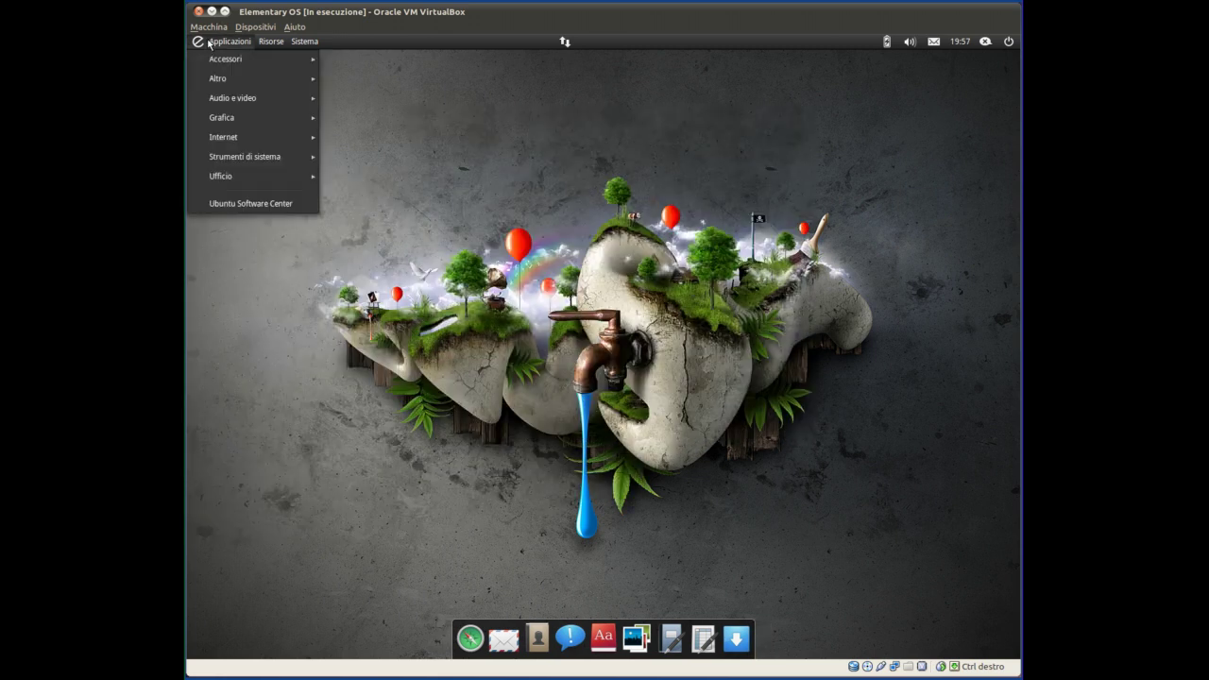
pyautogui.moveTo(298, 60)
pyautogui.click(378, 60)
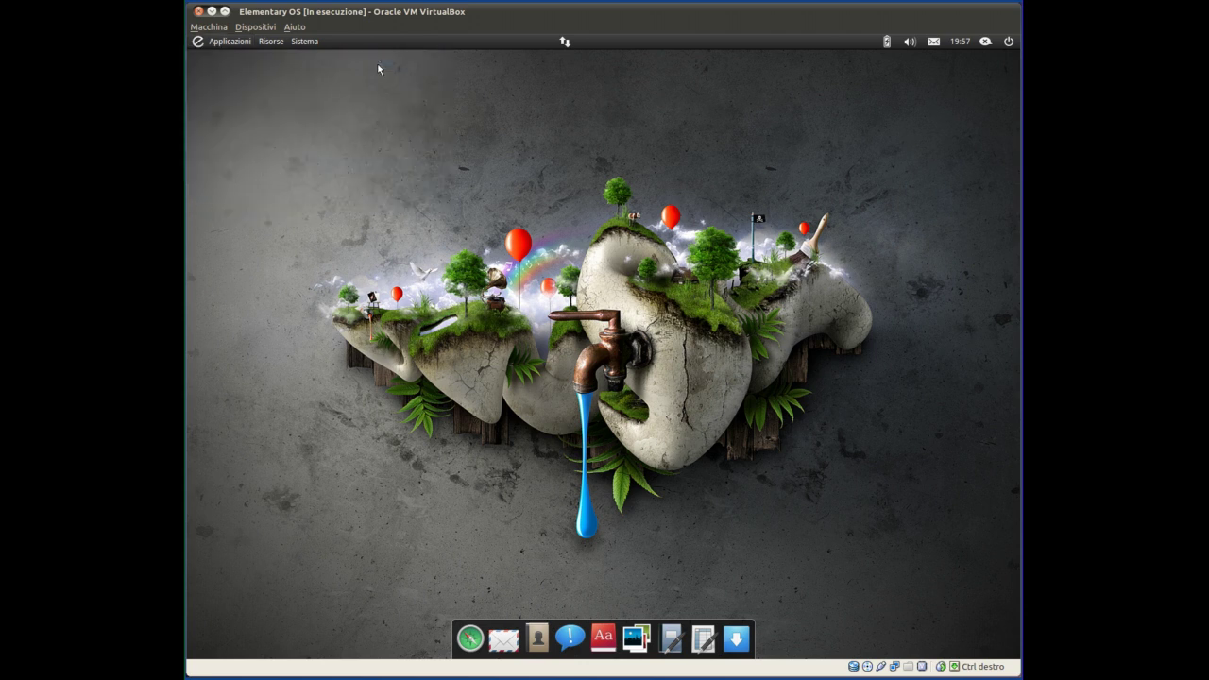
pyautogui.moveTo(288, 61); pyautogui.dragTo(689, 108)
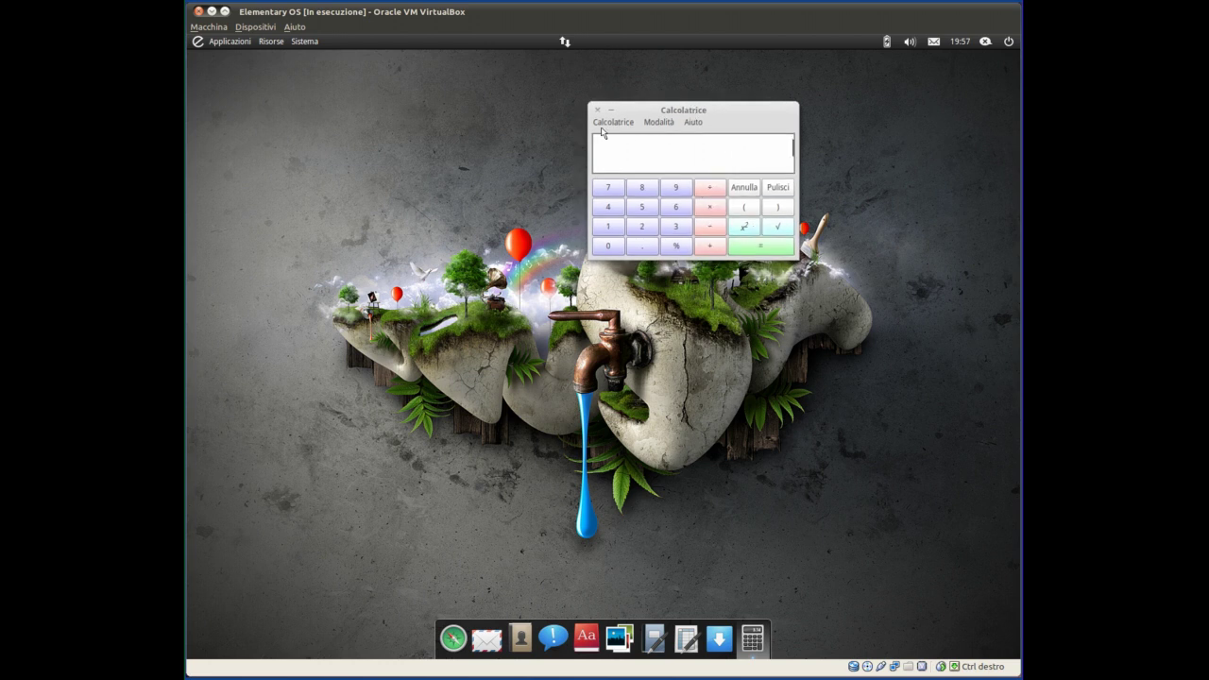
pyautogui.moveTo(634, 114); pyautogui.dragTo(827, 86)
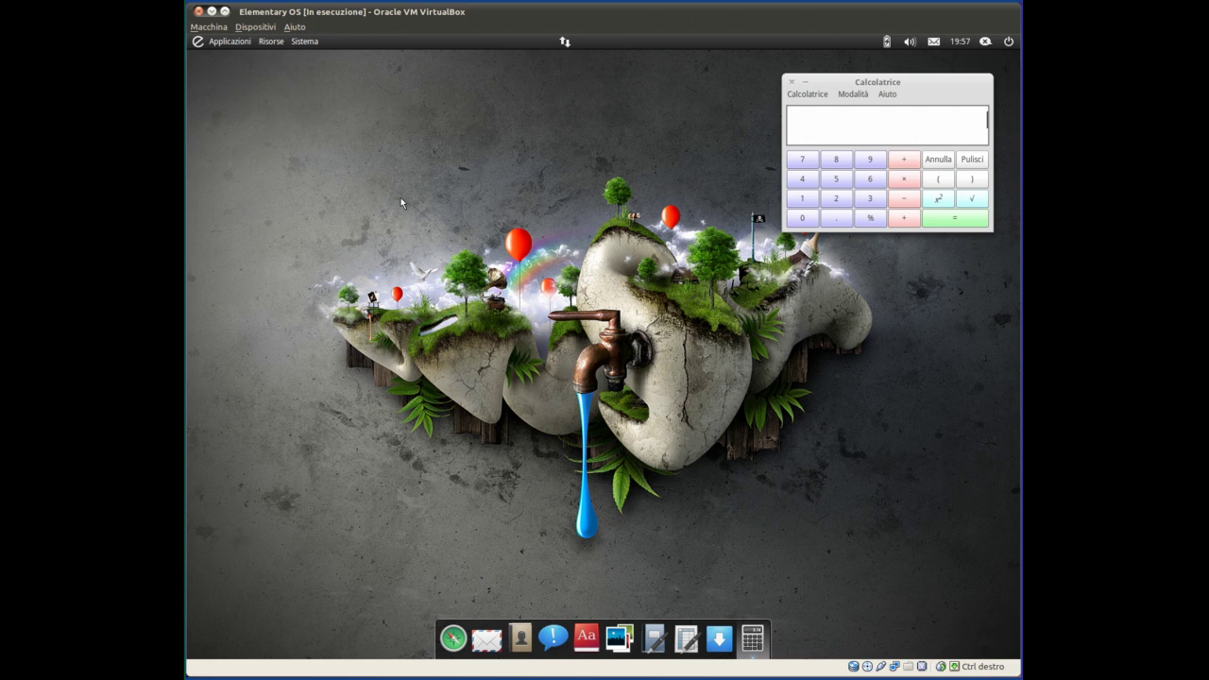
# Show the overview of all four workspaces, shift the Calculator slightly left within the first one, and return to that workspace.
pyautogui.press('super+e')
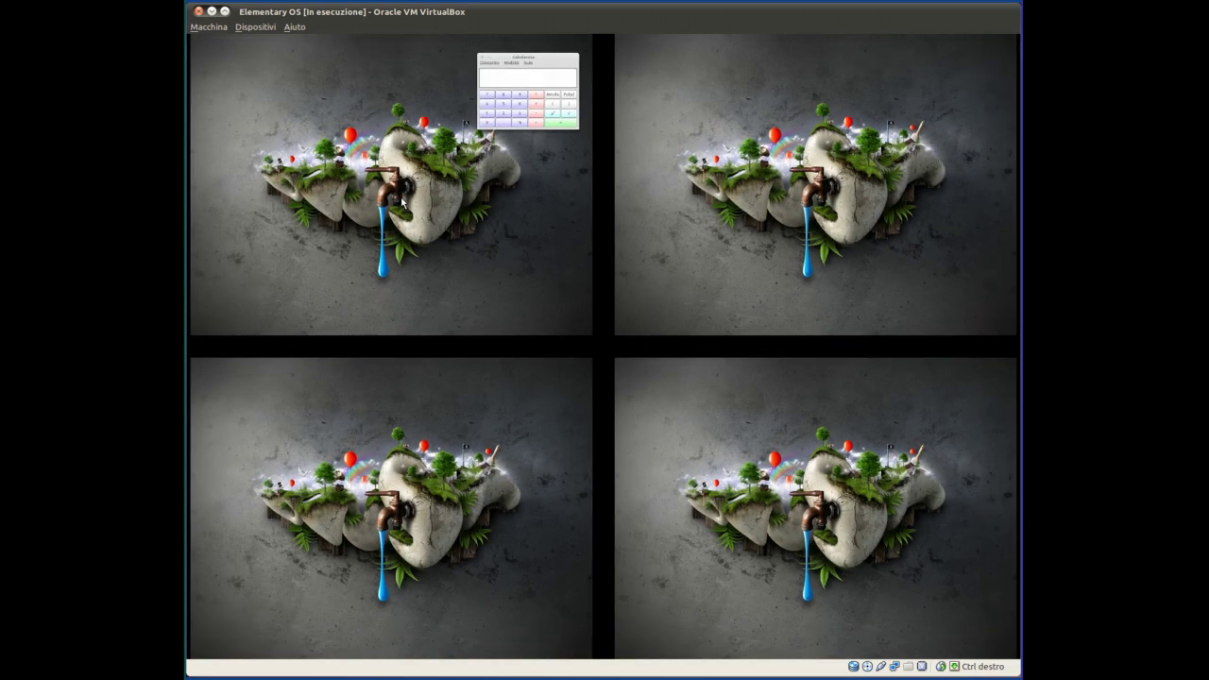
pyautogui.moveTo(518, 65)
pyautogui.mouseDown()
pyautogui.moveTo(658, 60)
pyautogui.moveTo(745, 76)
pyautogui.moveTo(754, 124)
pyautogui.moveTo(715, 71)
pyautogui.moveTo(495, 60)
pyautogui.mouseUp()
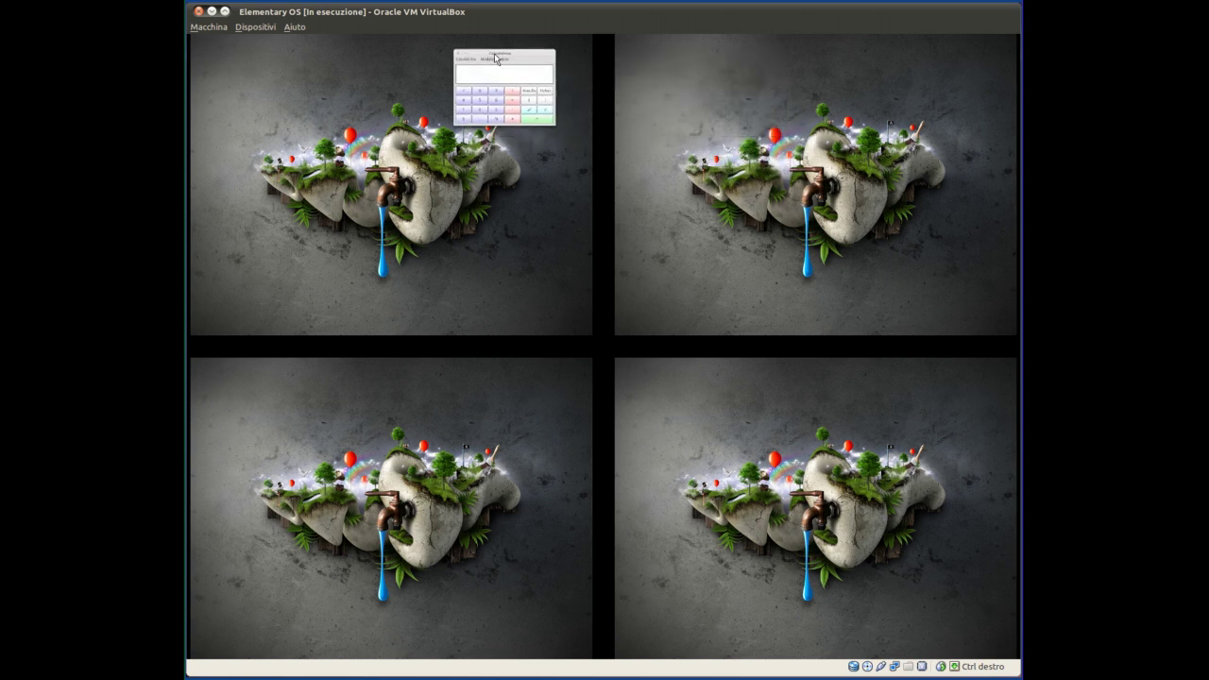
pyautogui.click(473, 201)
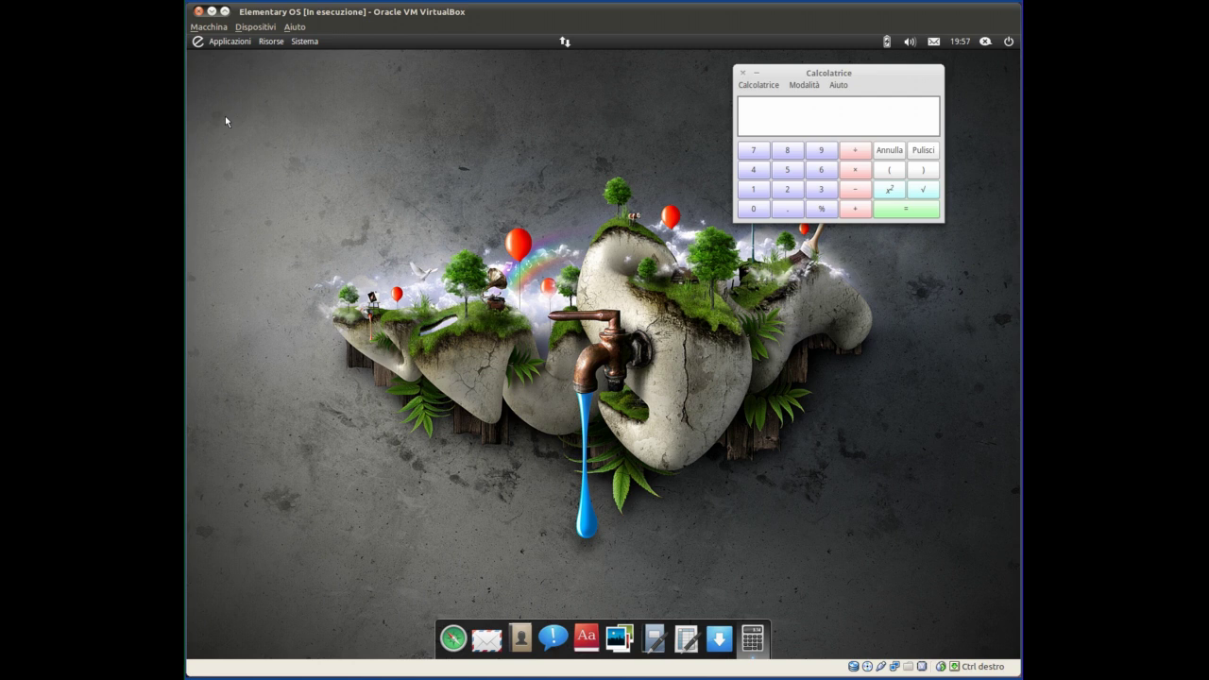
# Capture a screenshot of the entire desktop and save it as Schermata.png in the Immagini folder.
pyautogui.click(203, 43)
pyautogui.moveTo(218, 61)
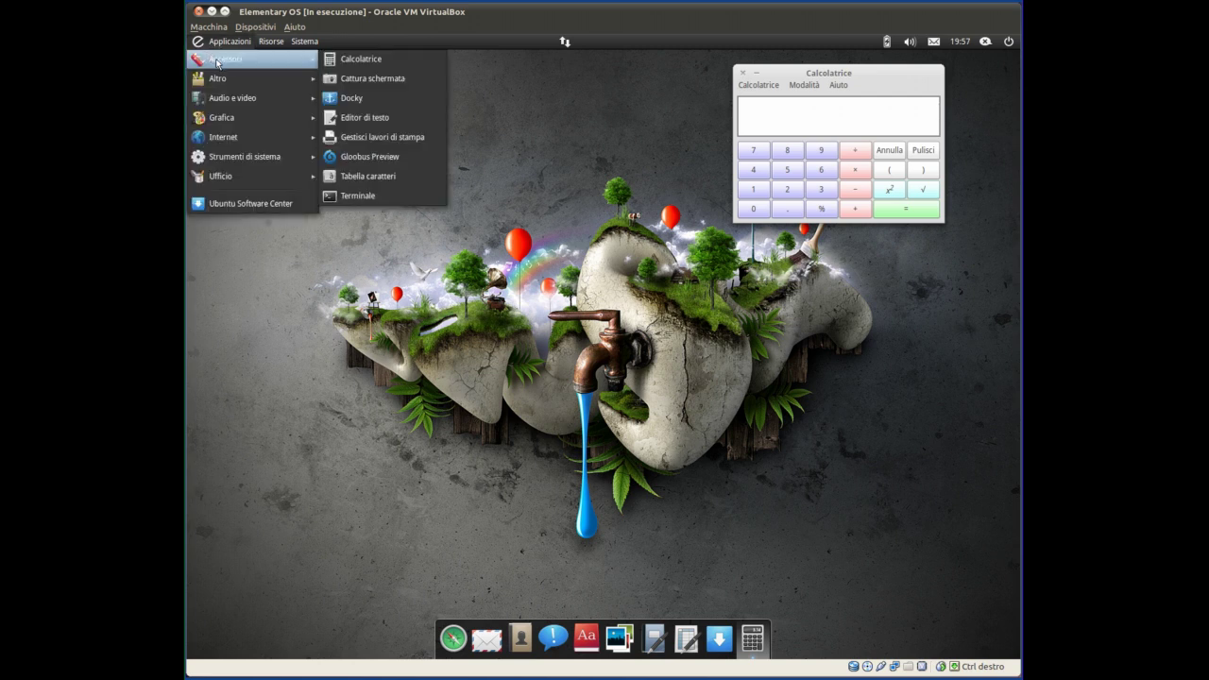
pyautogui.click(375, 81)
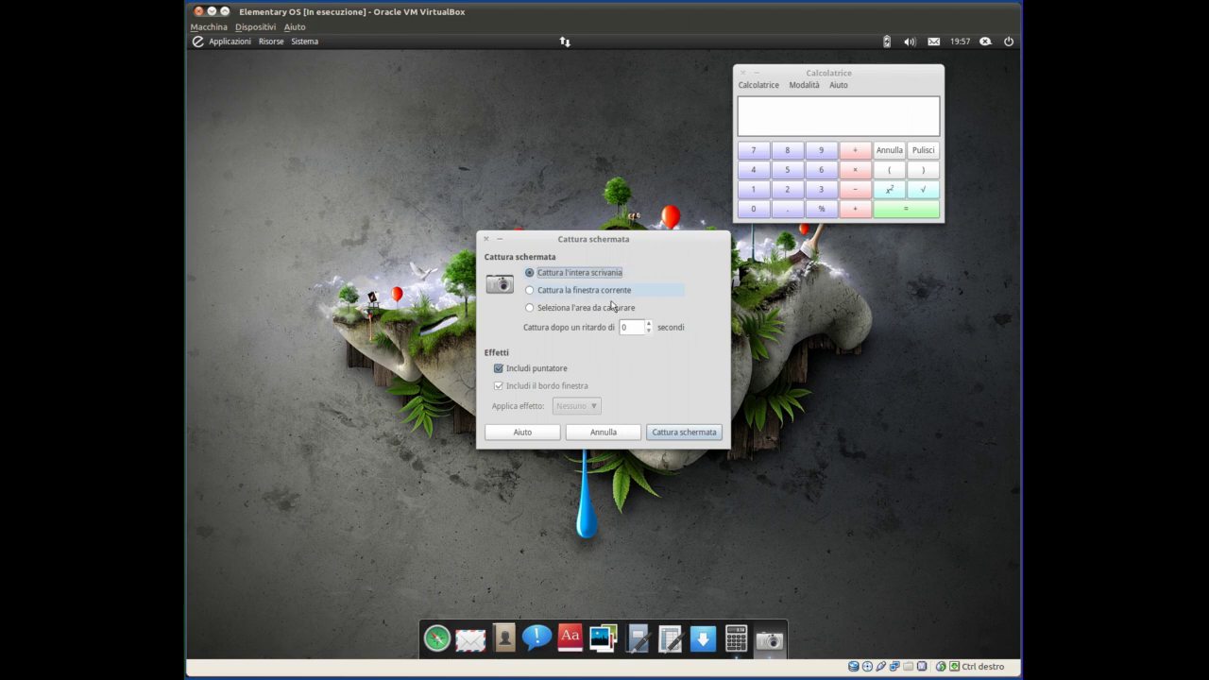
pyautogui.click(696, 440)
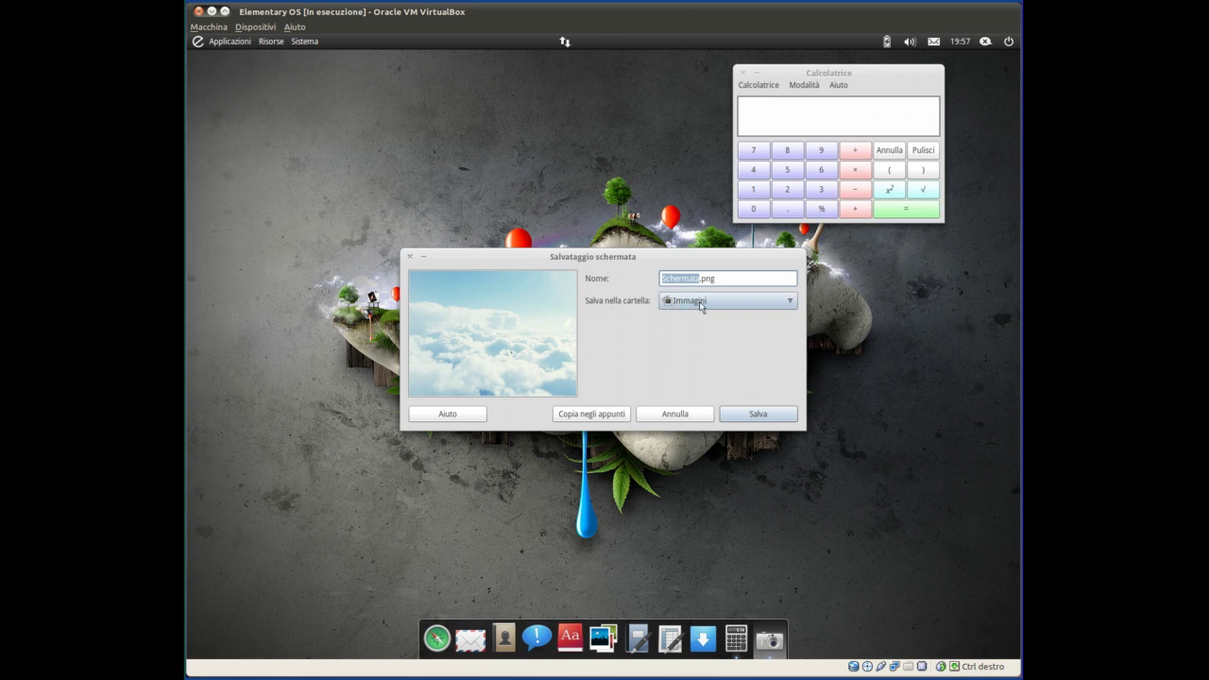
pyautogui.click(755, 414)
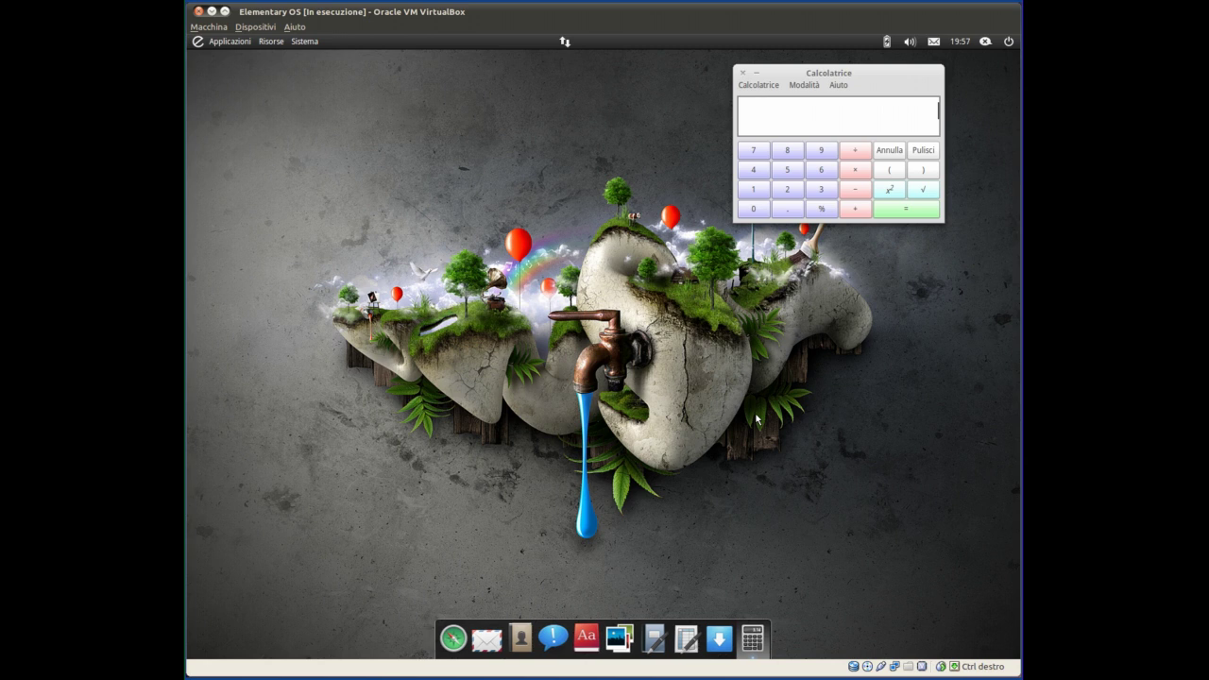
# Open the Immagini folder, preview Schermata.png, and close the preview.
pyautogui.click(273, 42)
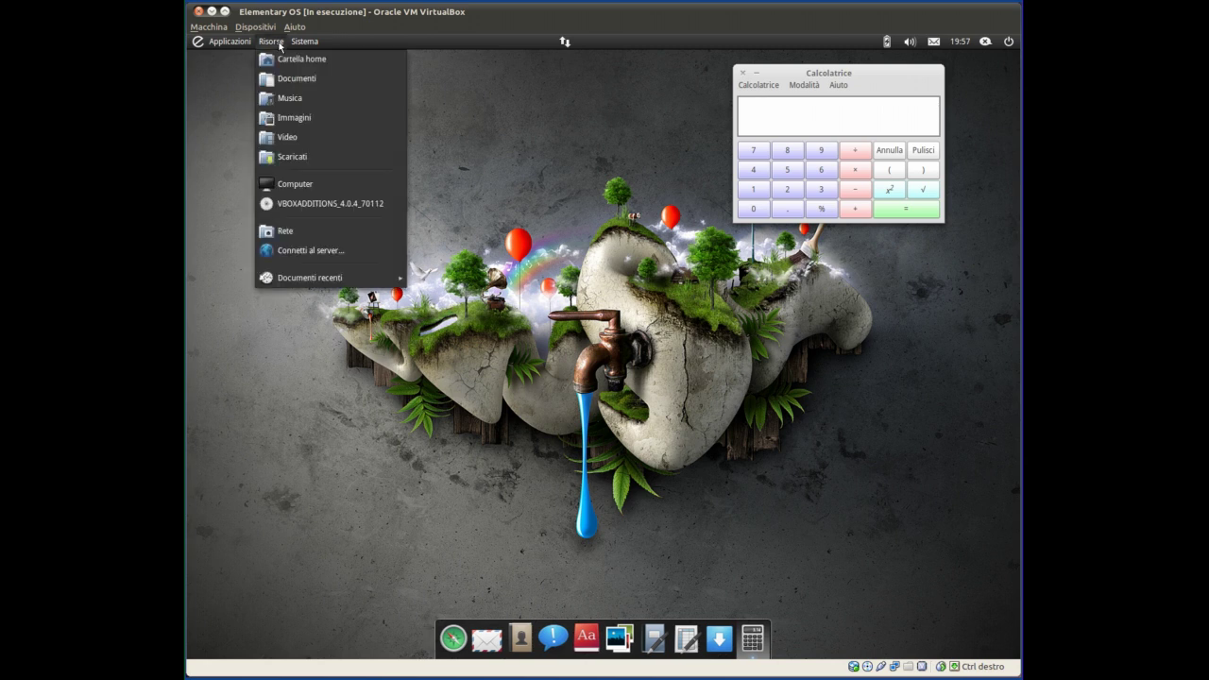
pyautogui.click(296, 115)
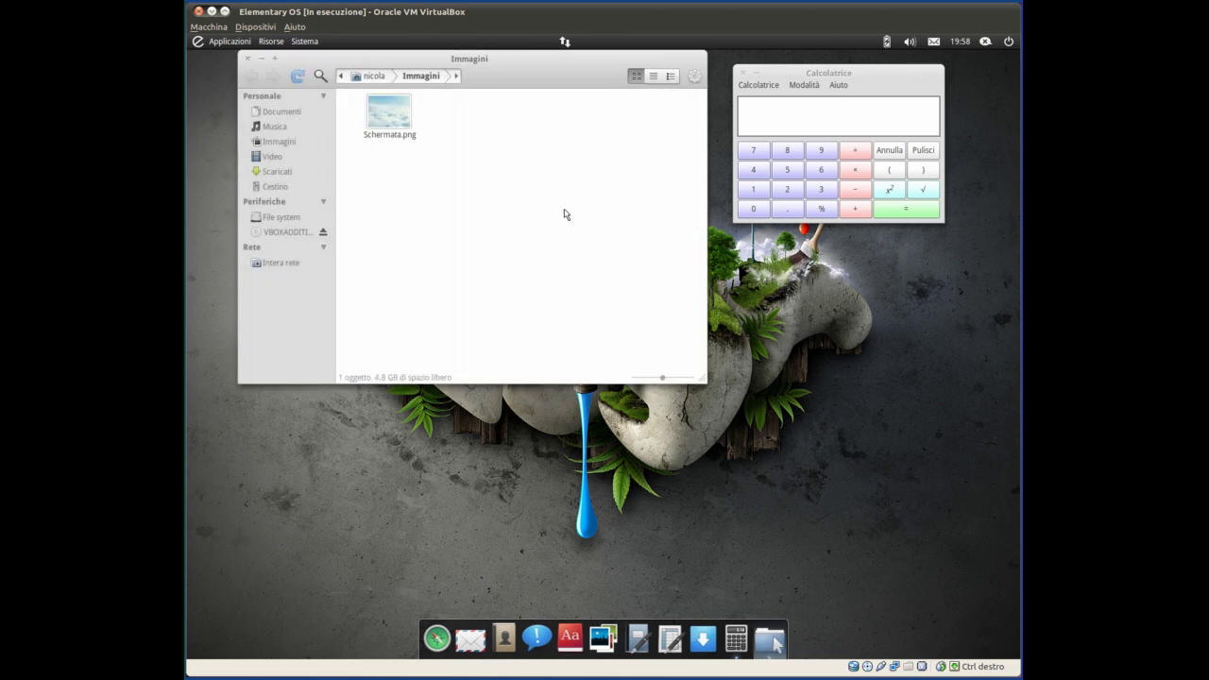
pyautogui.click(397, 117)
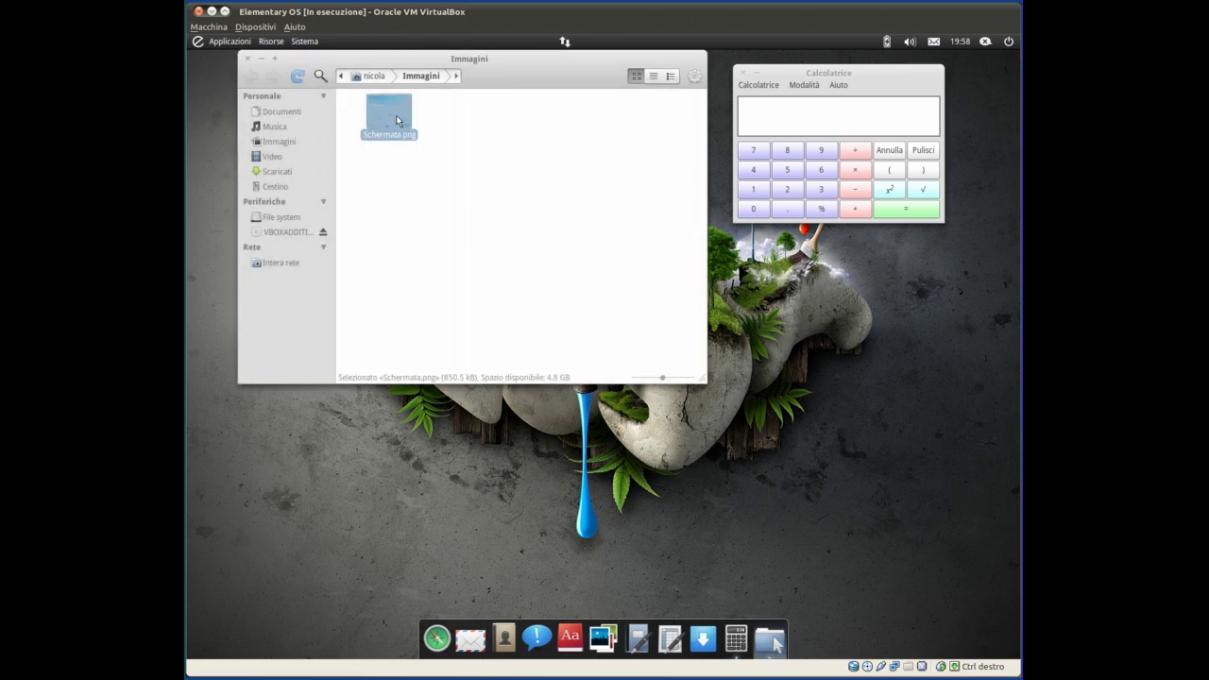
pyautogui.doubleClick(397, 115)
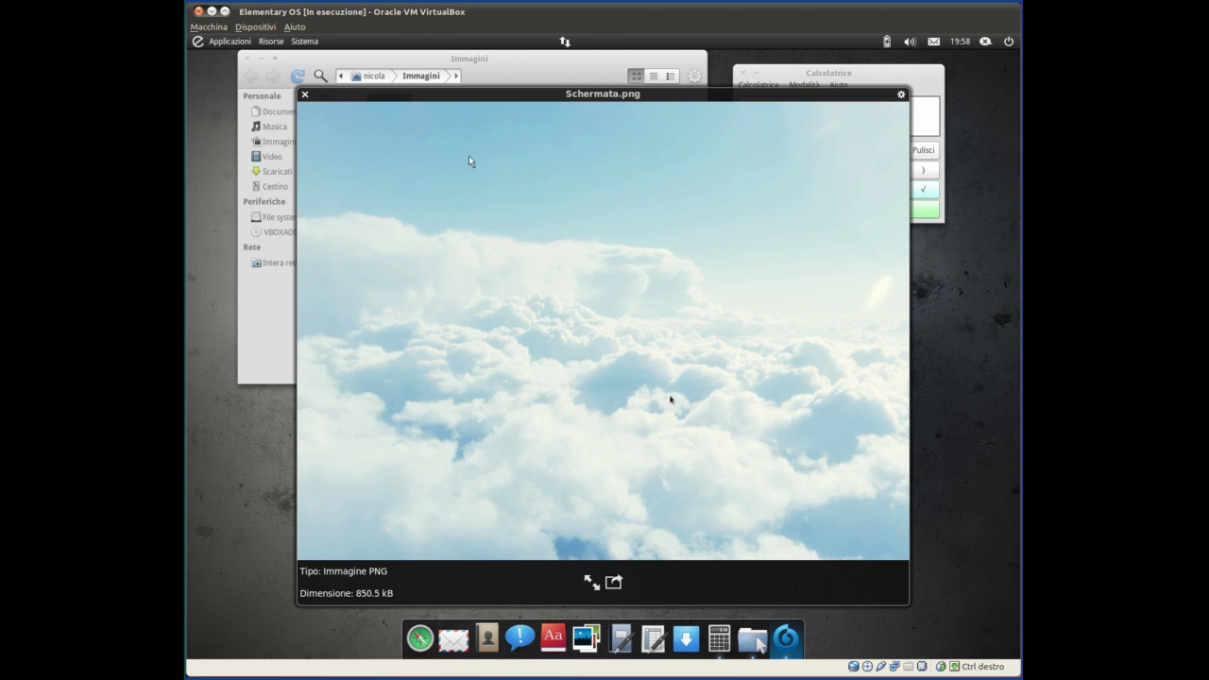
pyautogui.click(304, 95)
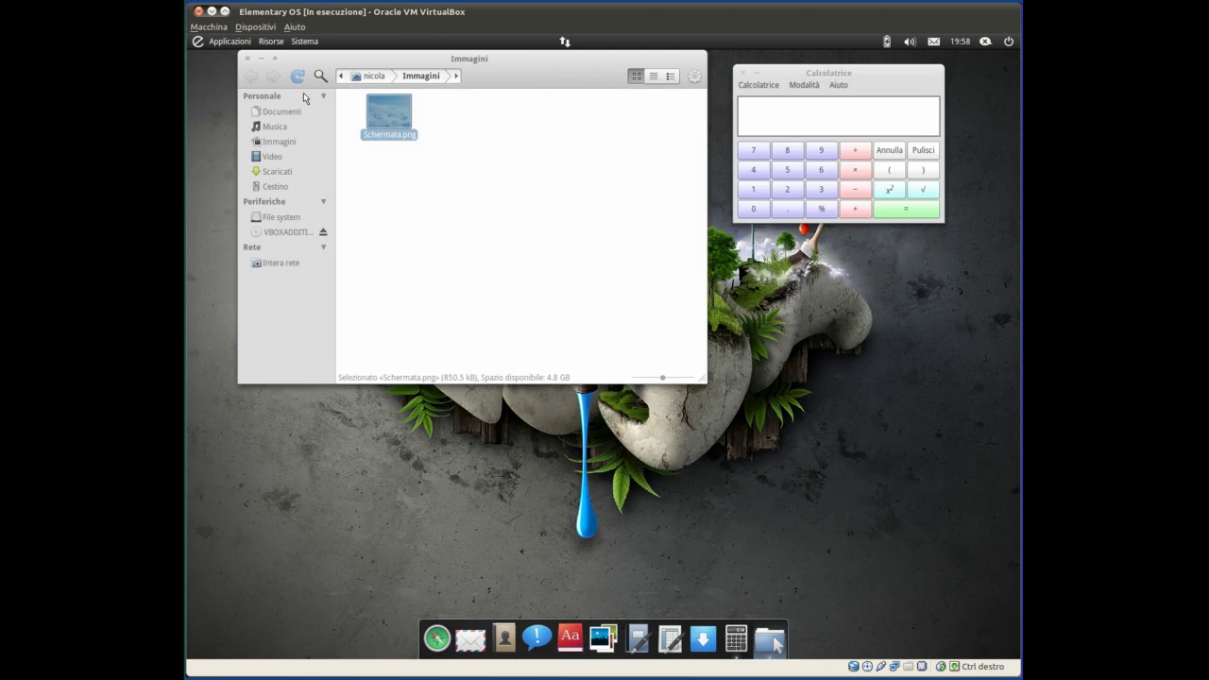
# Open Schermata.png in Shotwell and bring up the colour and tone adjustments, moving their dialog toward the photo's right edge.
pyautogui.doubleClick(387, 113)
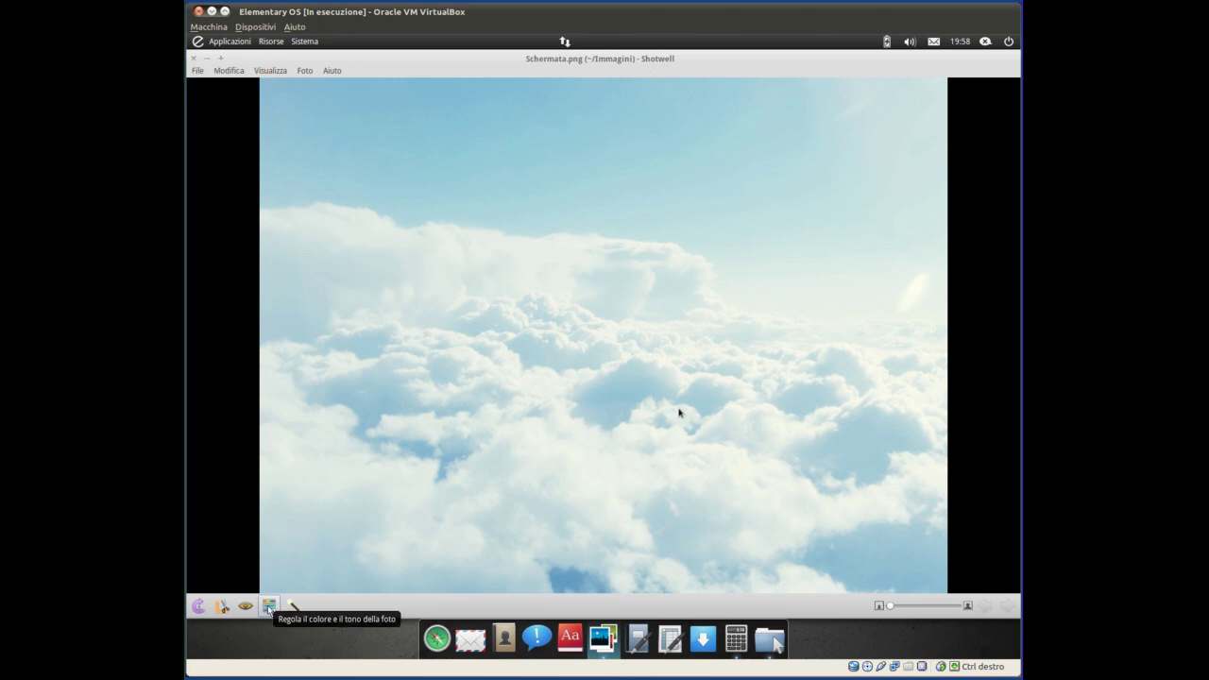
pyautogui.click(269, 606)
pyautogui.moveTo(621, 433); pyautogui.dragTo(912, 238)
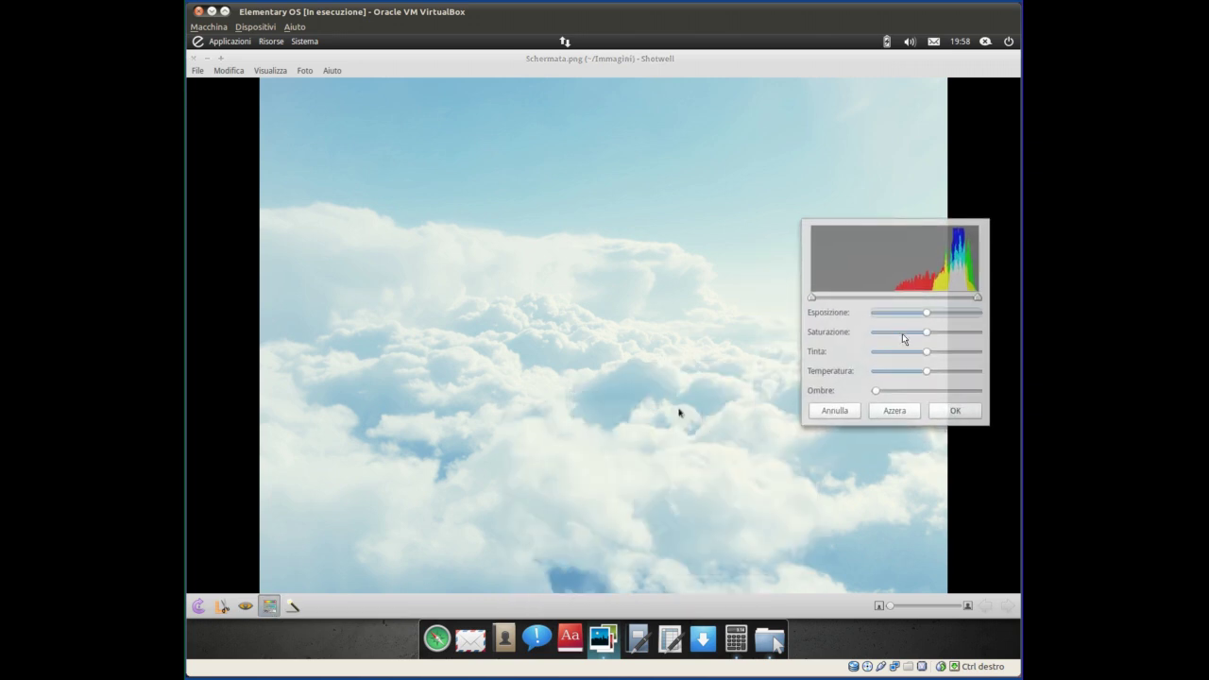
# Try out the Esposizione and Ombre adjustments on the photo, resetting the values after each trial.
pyautogui.moveTo(931, 316)
pyautogui.mouseDown()
pyautogui.moveTo(908, 315)
pyautogui.moveTo(954, 319)
pyautogui.moveTo(925, 318)
pyautogui.mouseUp()
pyautogui.click(894, 410)
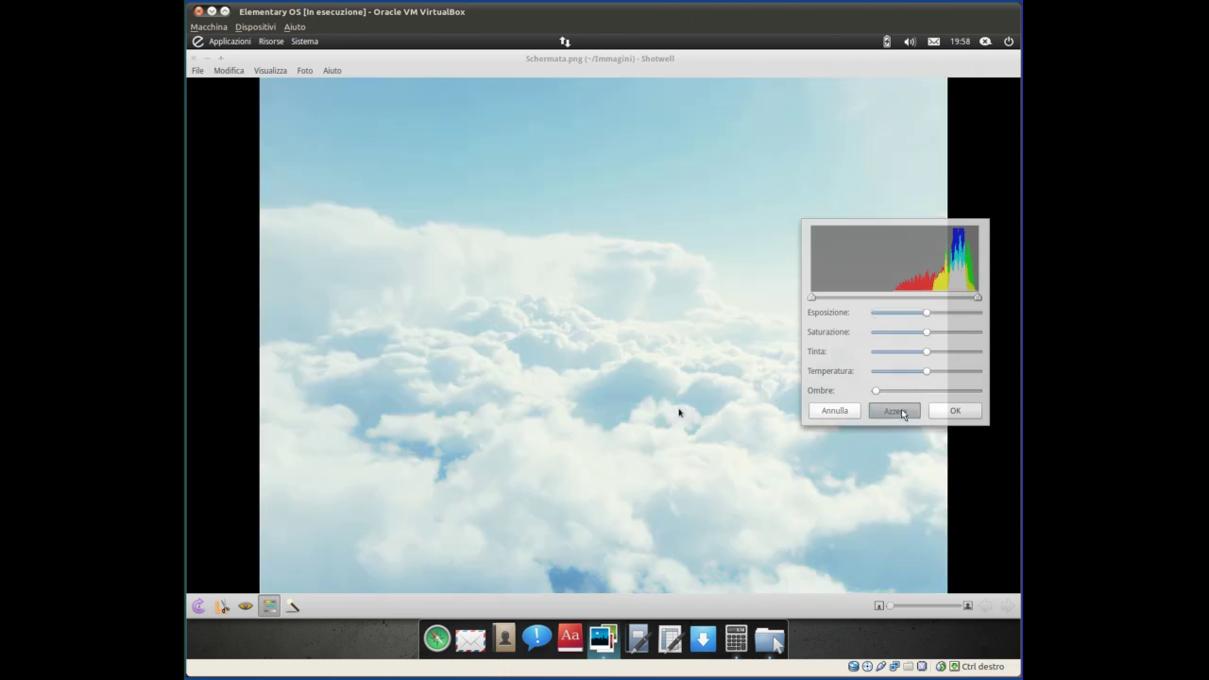
pyautogui.click(877, 392)
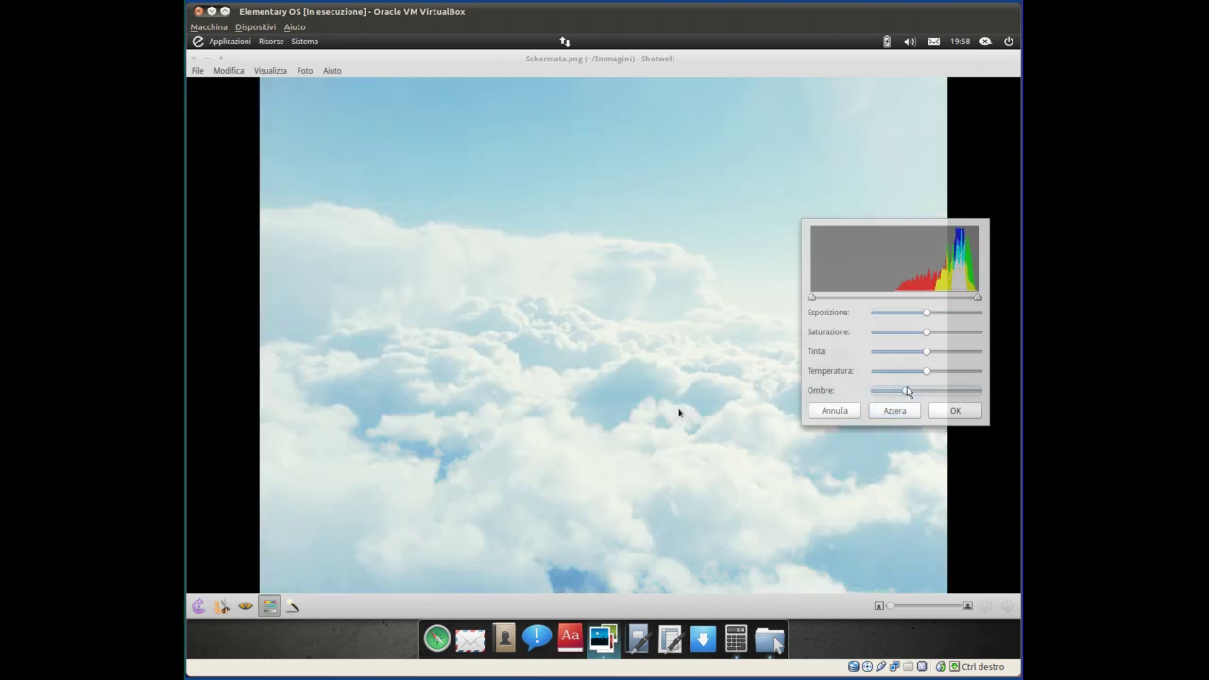
pyautogui.click(898, 414)
# Lower the photo's Tinta value, bring both histogram limits inward, and apply the colour adjustments.
pyautogui.moveTo(927, 353); pyautogui.dragTo(903, 353)
pyautogui.moveTo(978, 298)
pyautogui.mouseDown()
pyautogui.moveTo(953, 303)
pyautogui.moveTo(979, 303)
pyautogui.moveTo(967, 303)
pyautogui.mouseUp()
pyautogui.moveTo(811, 299); pyautogui.dragTo(910, 300)
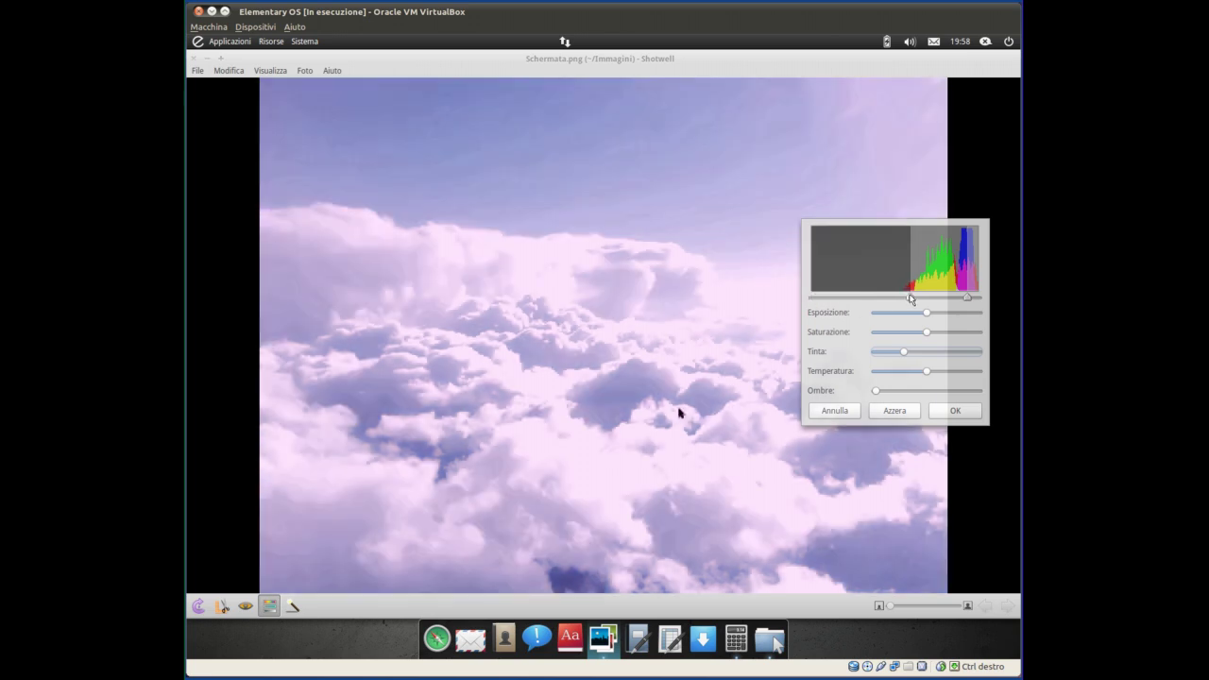
pyautogui.click(954, 411)
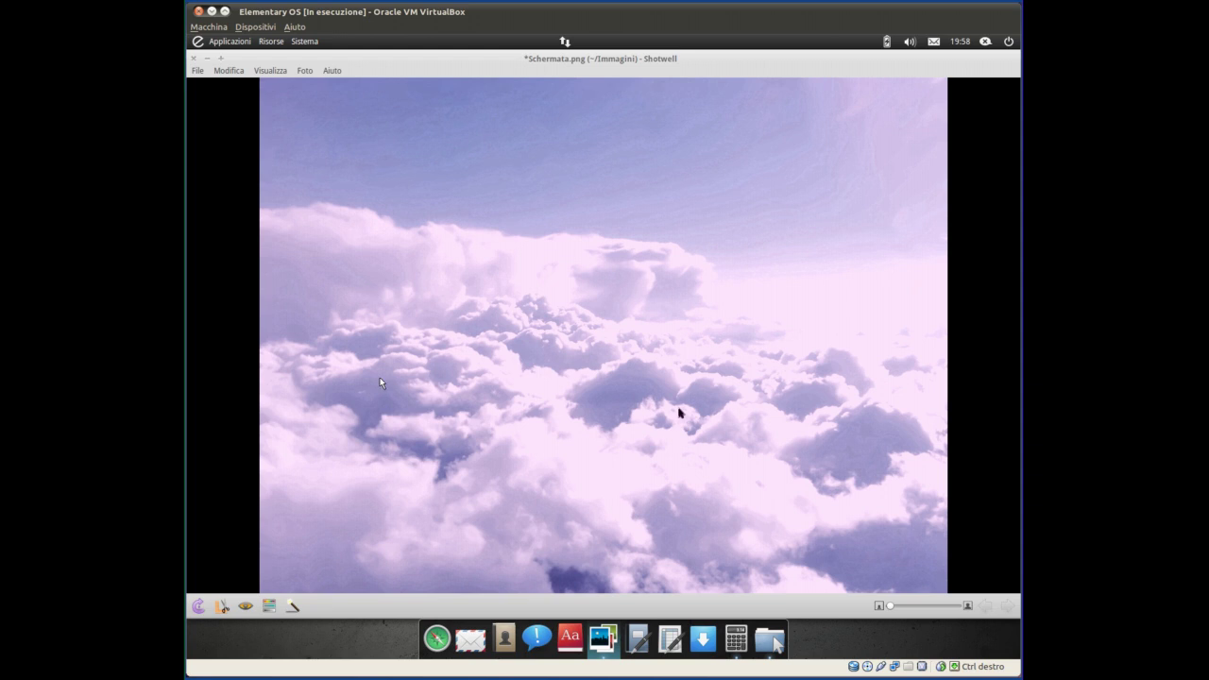
# Close the photo editor, saving the changes to Schermata.png, and preview the saved image before dismissing the preview.
pyautogui.click(194, 59)
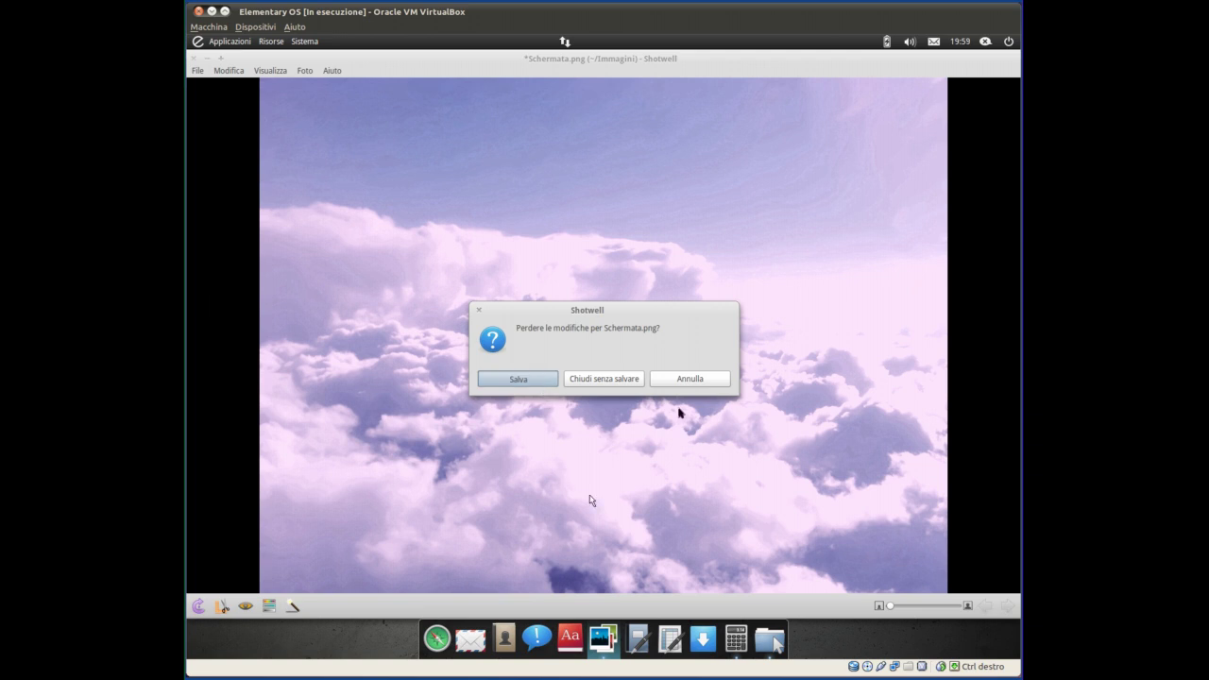
pyautogui.click(518, 379)
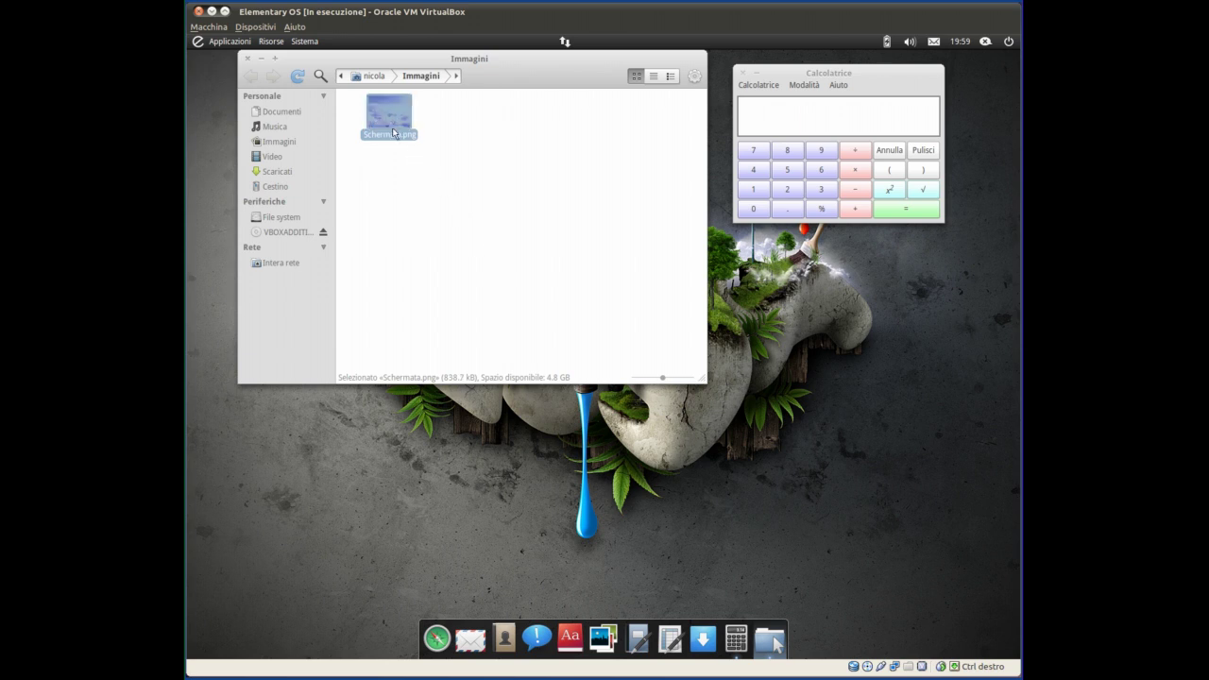
pyautogui.press('space')
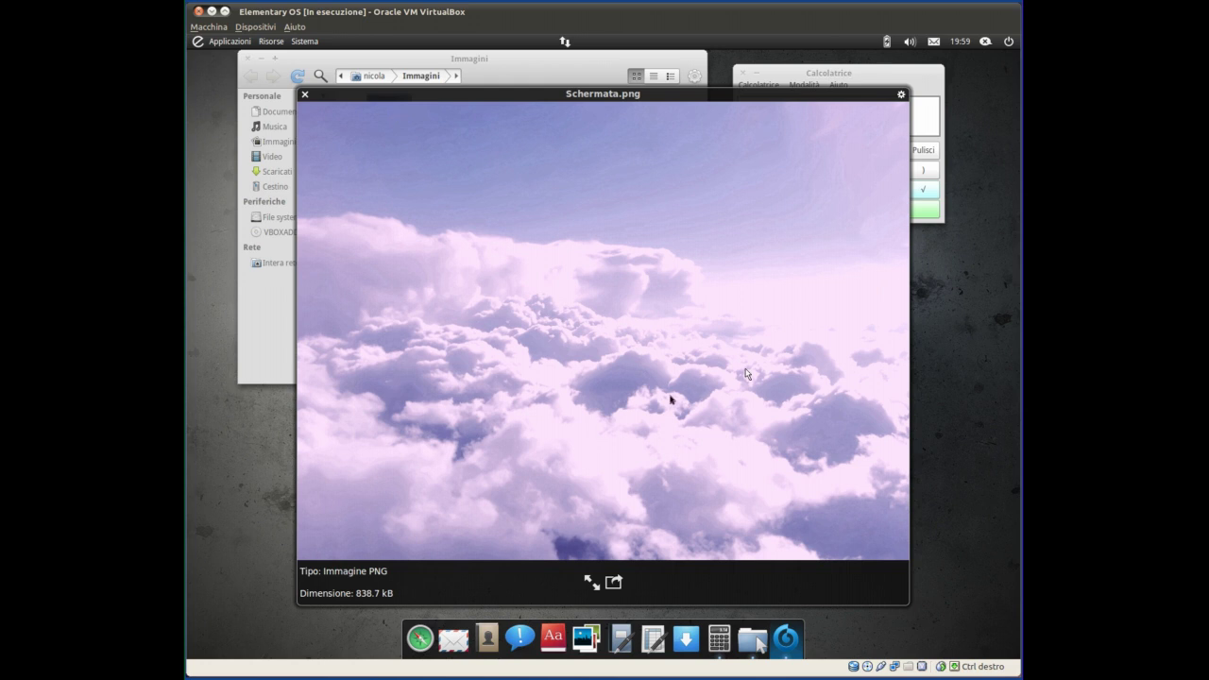
pyautogui.click(305, 95)
pyautogui.click(406, 247)
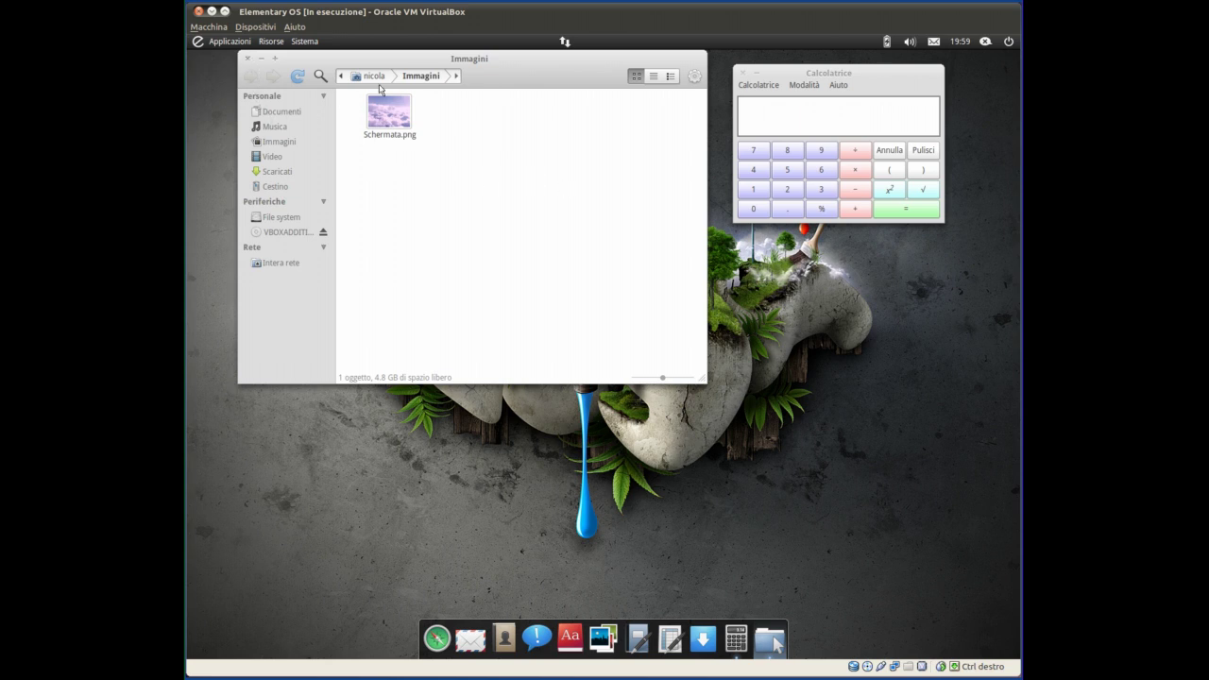
# Try the list and compact views of the Immagini folder, and return it to icon view.
pyautogui.click(654, 77)
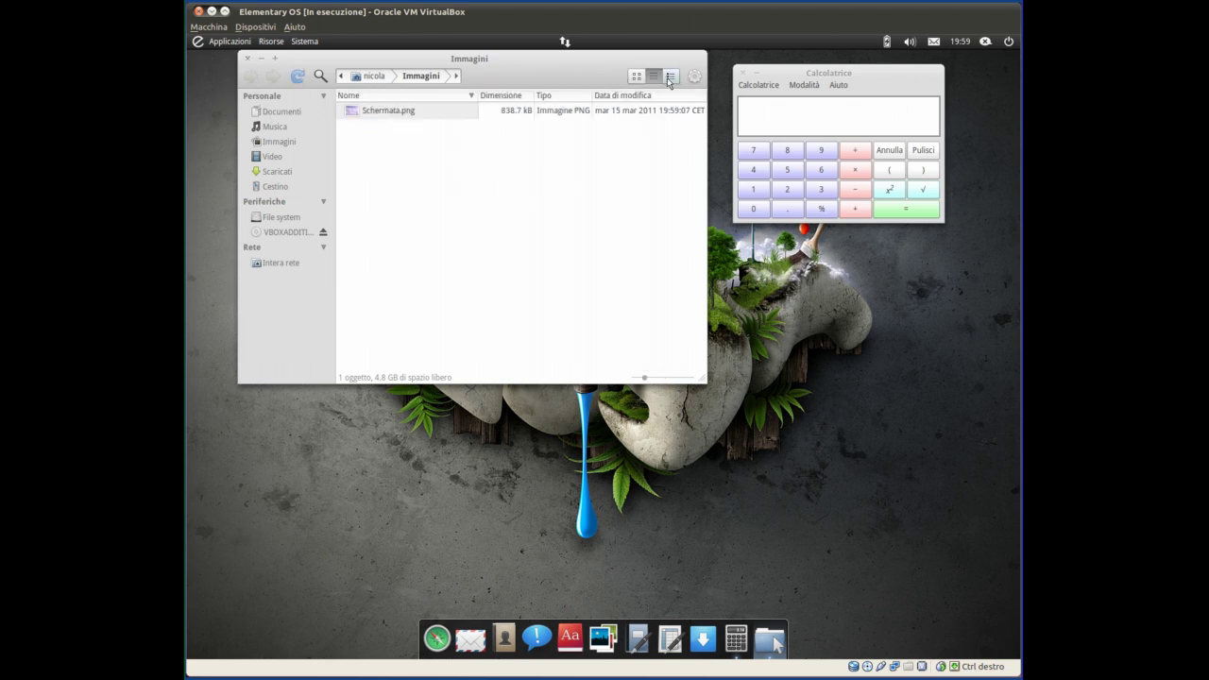
pyautogui.click(671, 76)
pyautogui.click(636, 76)
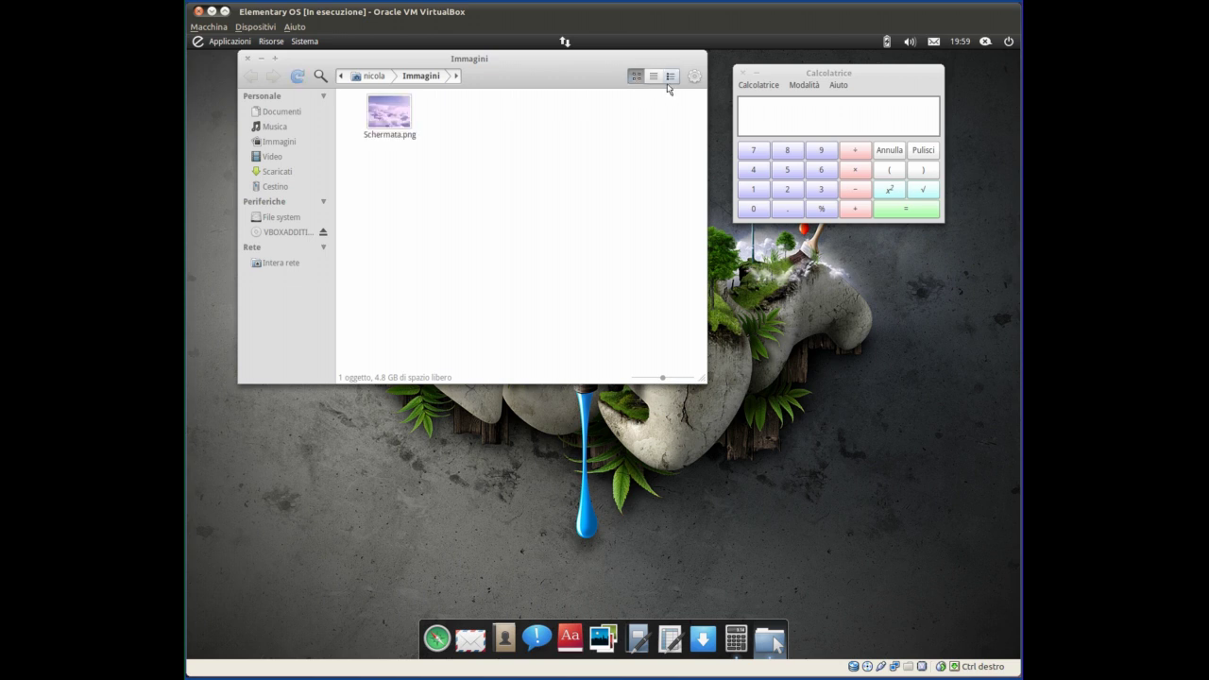
# Open a new tab in the Immagini window, show the Documenti folder in it, and close that tab.
pyautogui.click(695, 77)
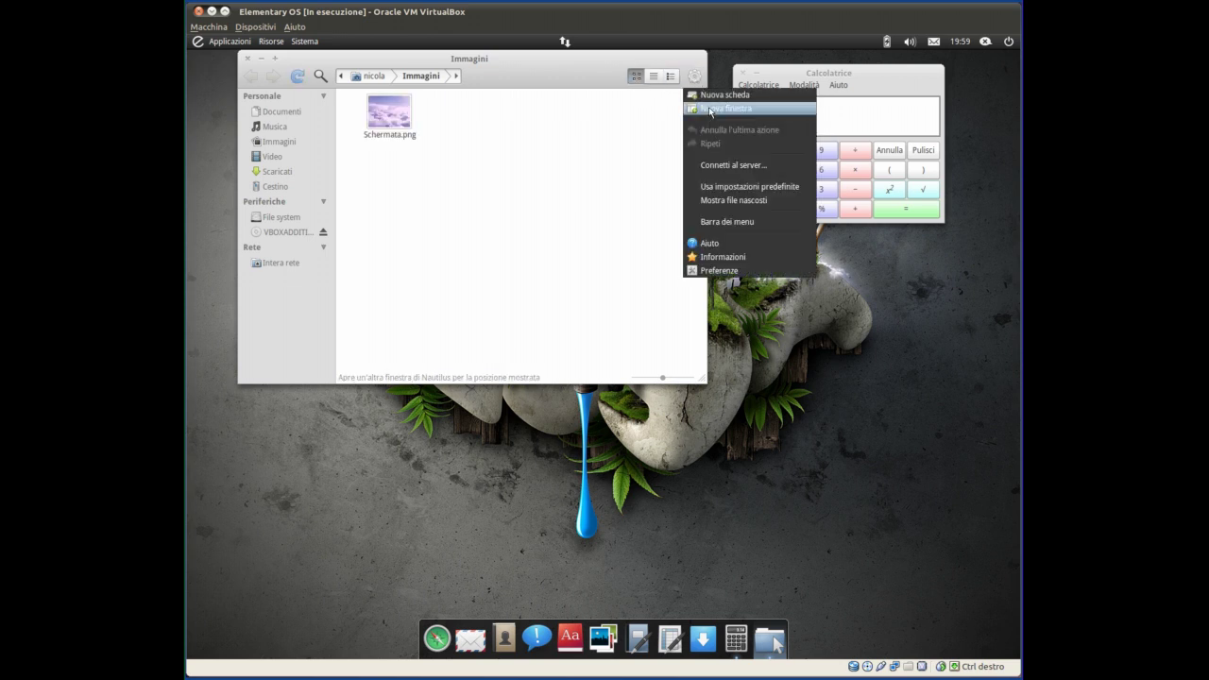
pyautogui.click(710, 99)
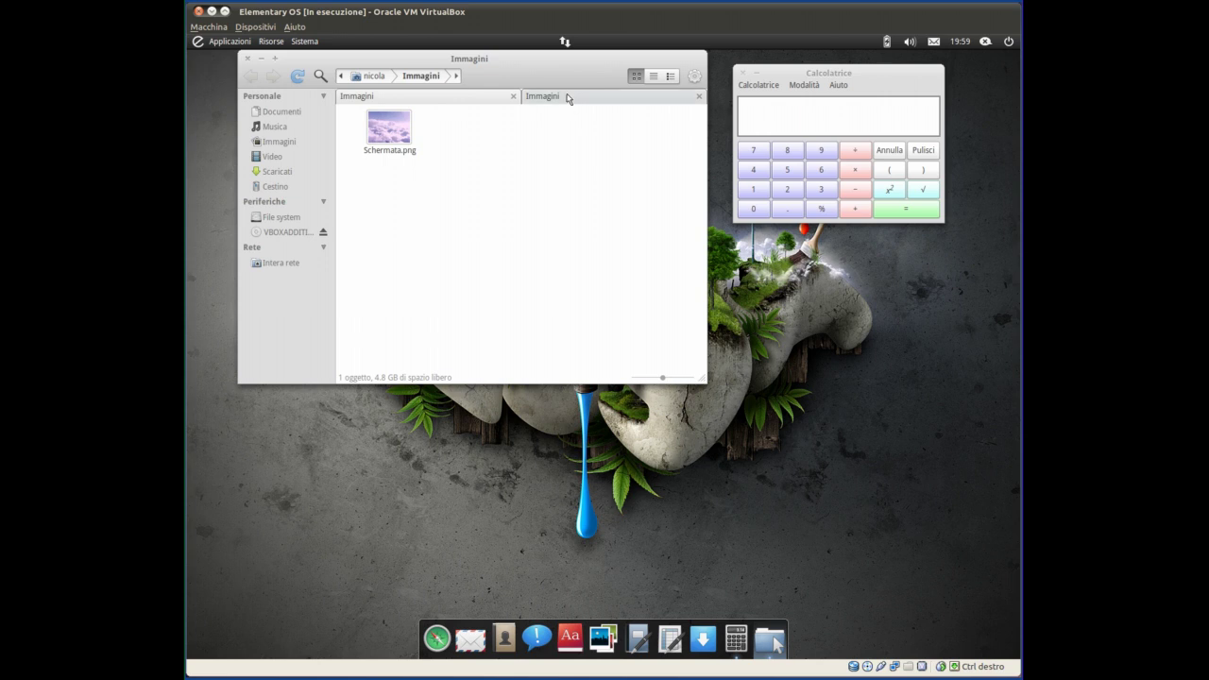
pyautogui.click(460, 96)
pyautogui.click(256, 127)
pyautogui.click(269, 111)
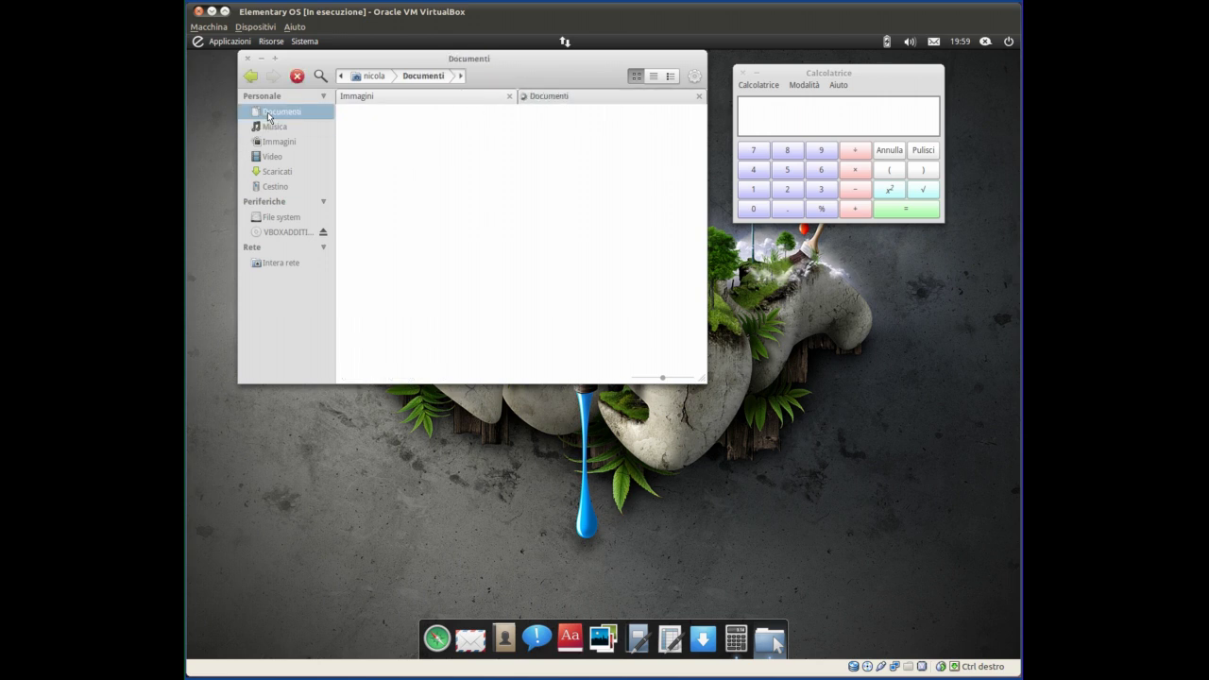
pyautogui.click(699, 96)
pyautogui.click(694, 77)
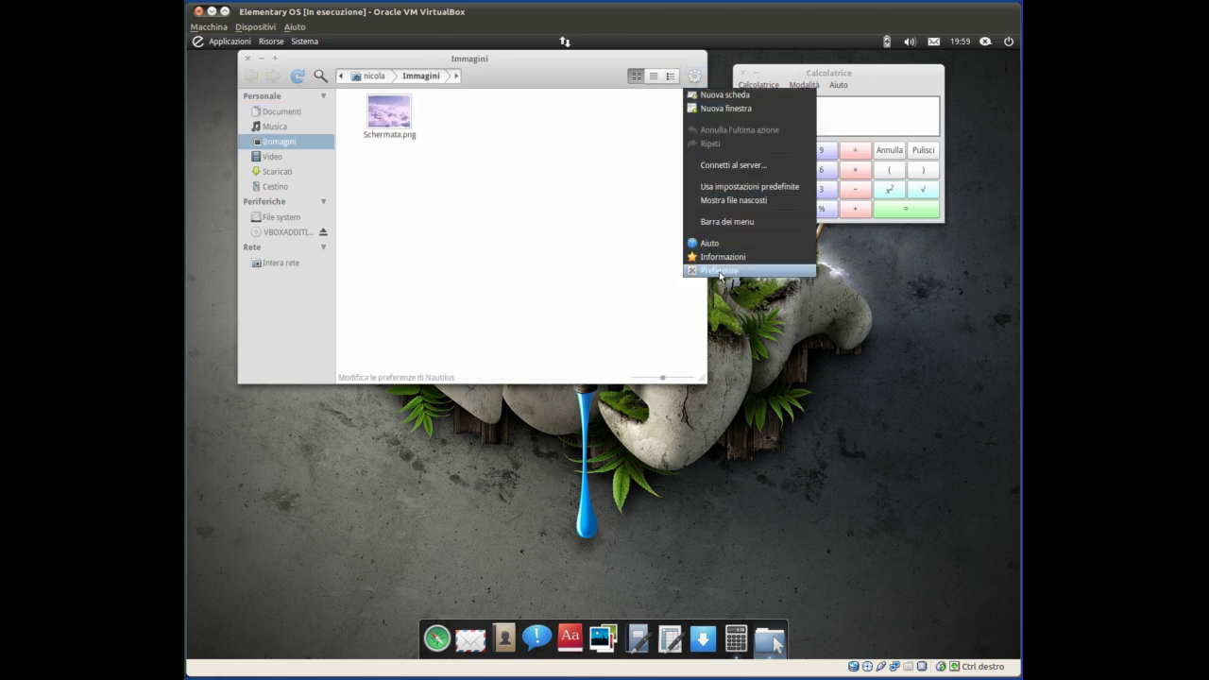
pyautogui.click(694, 257)
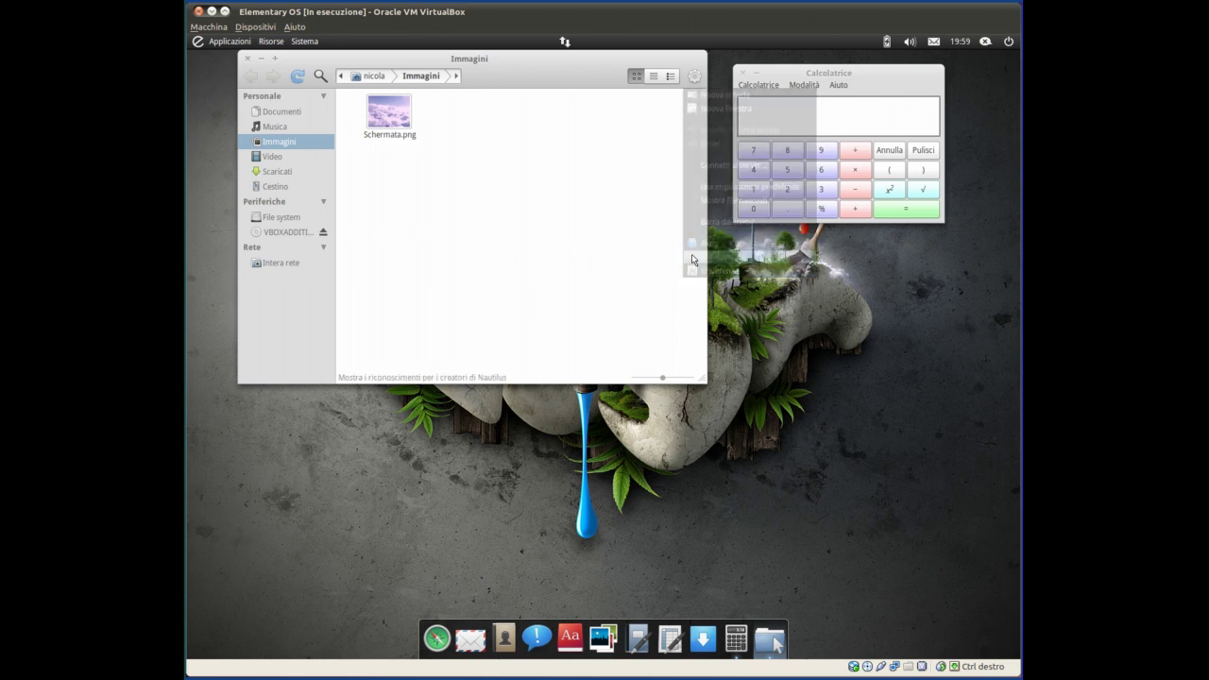
pyautogui.click(548, 295)
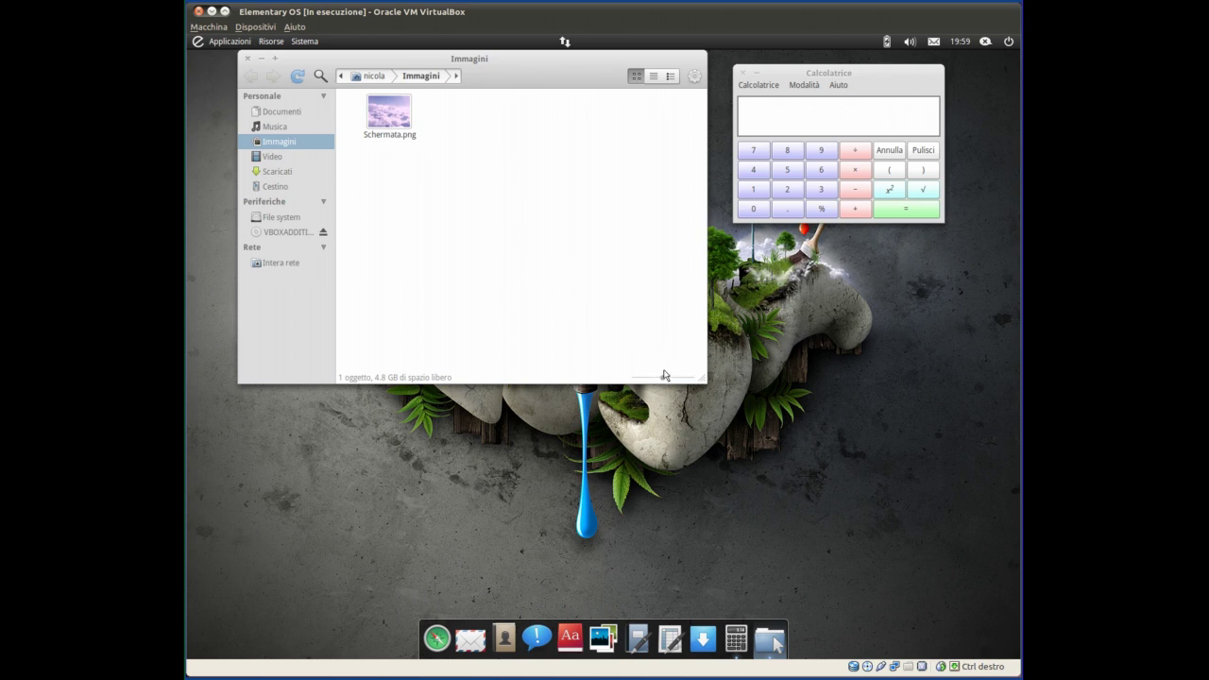
pyautogui.moveTo(662, 381)
pyautogui.mouseDown()
pyautogui.moveTo(685, 382)
pyautogui.moveTo(634, 382)
pyautogui.moveTo(665, 391)
pyautogui.mouseUp()
# Close the calculator and reposition the Immagini window toward the desktop's upper-right corner.
pyautogui.moveTo(370, 59); pyautogui.dragTo(605, 205)
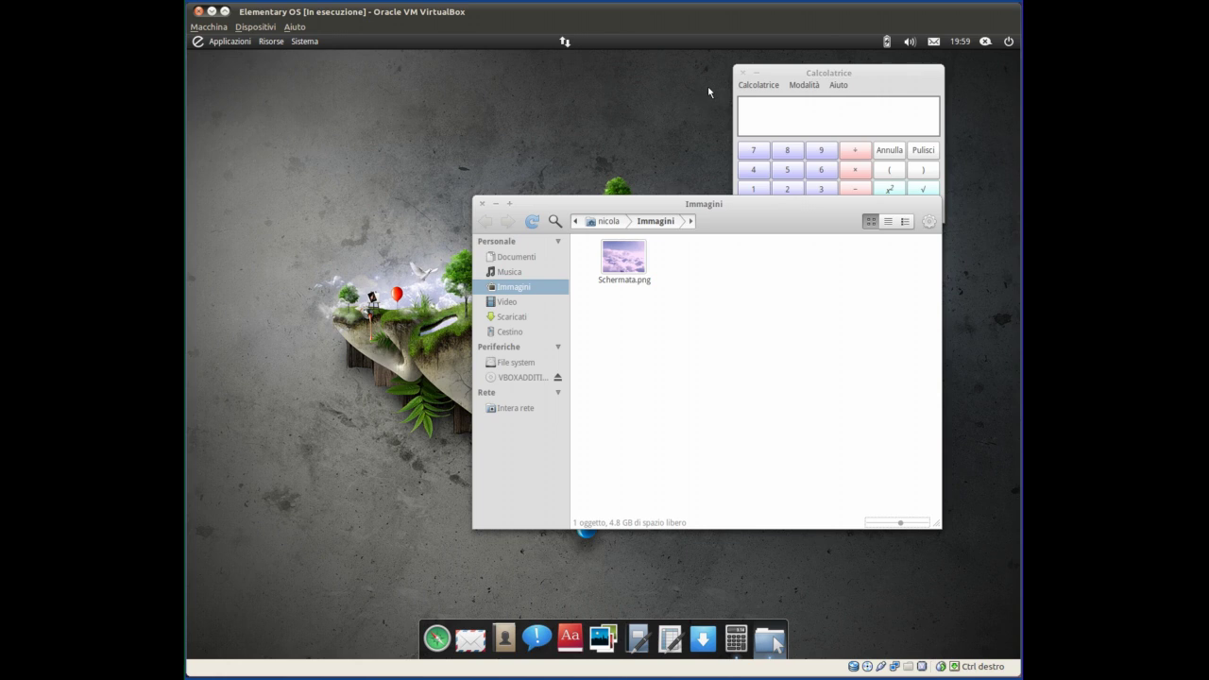
pyautogui.click(743, 73)
pyautogui.moveTo(670, 206); pyautogui.dragTo(729, 77)
# Examine the applications installed in each category, along with the places listed under Risorse.
pyautogui.click(214, 44)
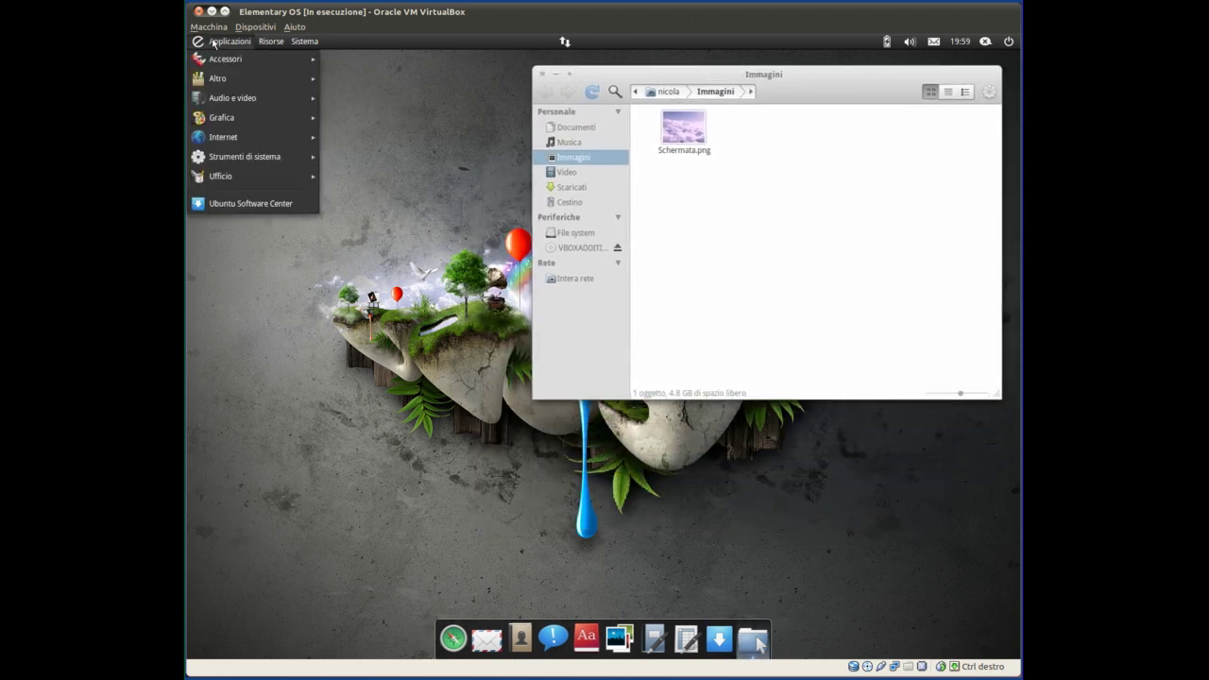
pyautogui.moveTo(217, 64)
pyautogui.moveTo(288, 86)
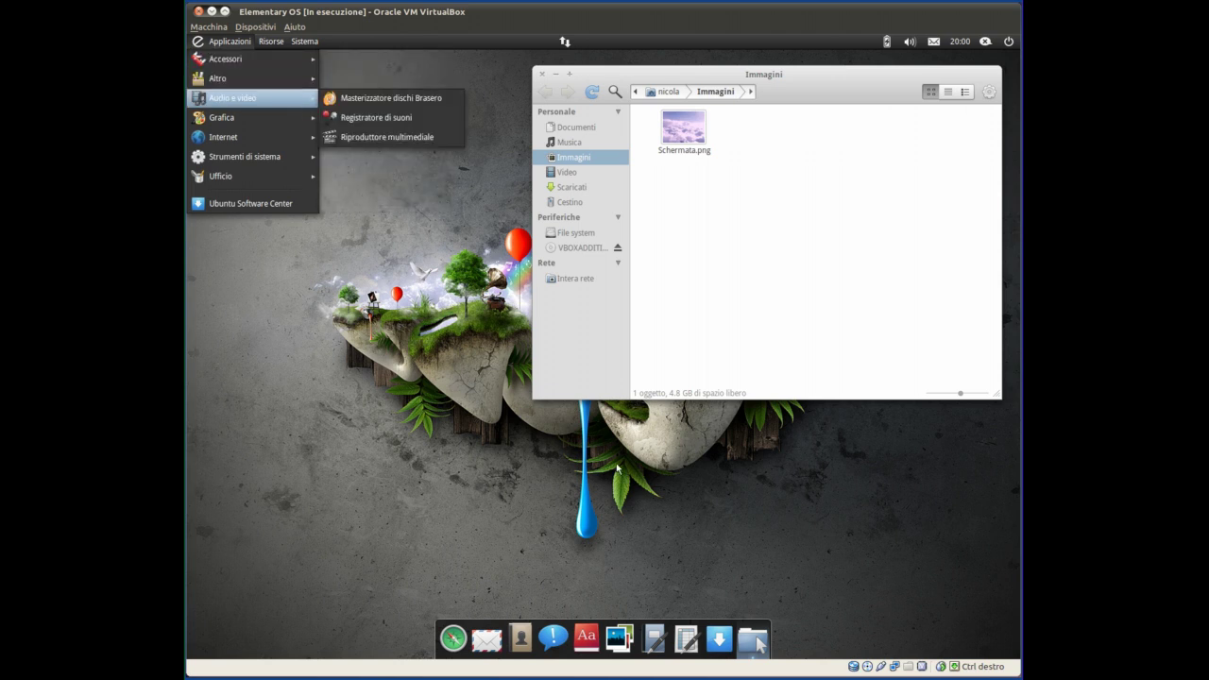
pyautogui.click(493, 631)
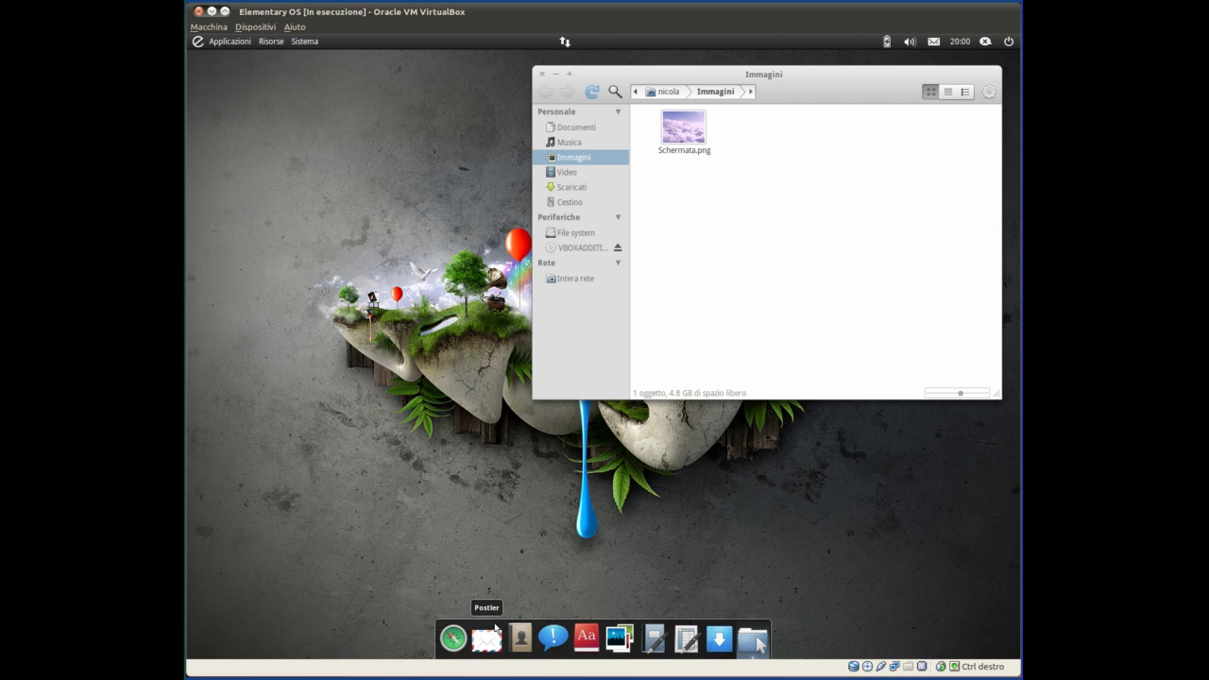
pyautogui.click(234, 43)
pyautogui.moveTo(236, 100)
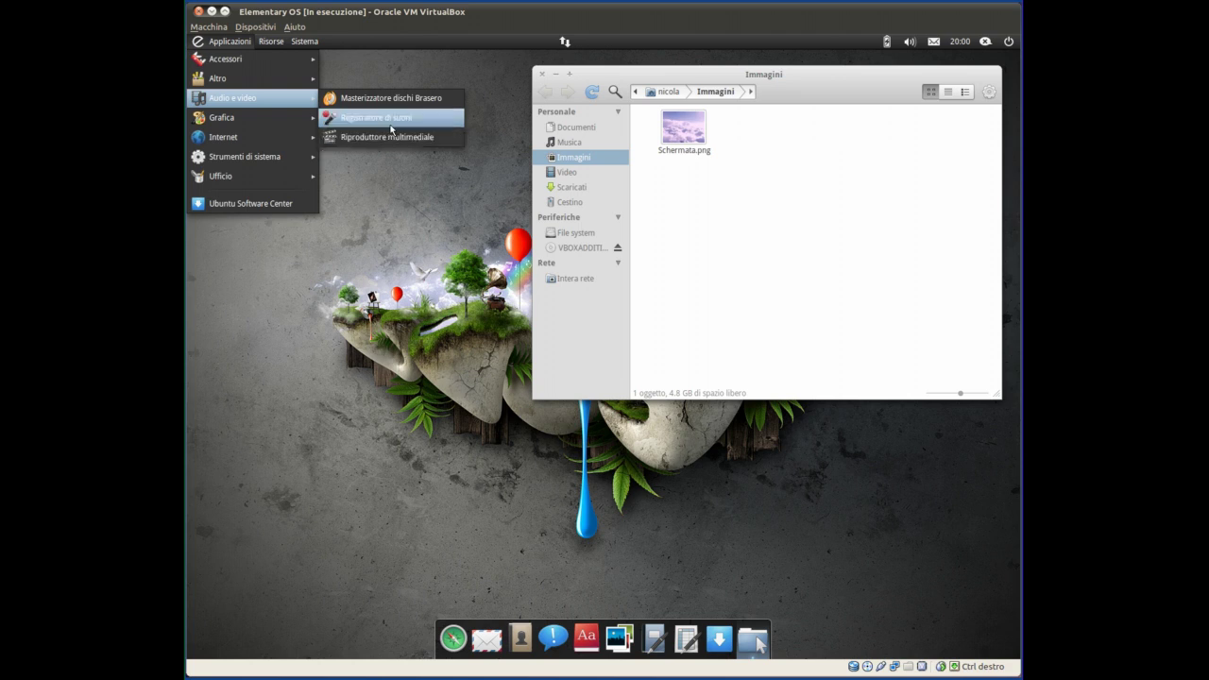
pyautogui.moveTo(287, 78)
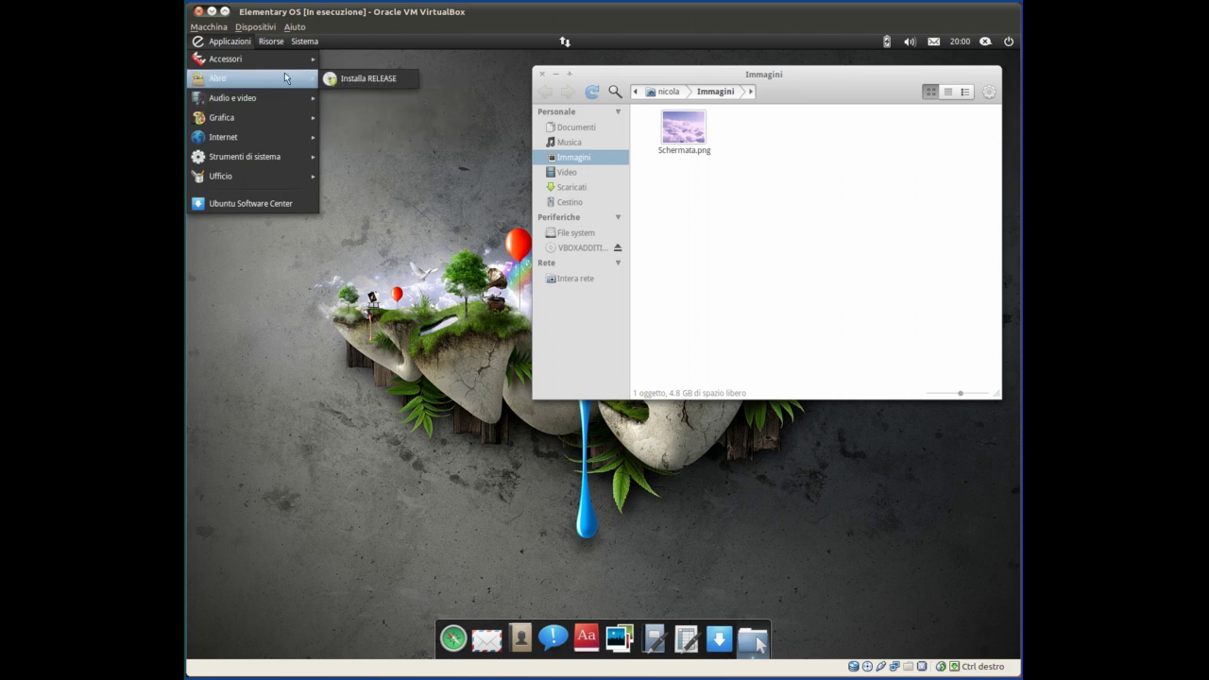
pyautogui.moveTo(275, 119)
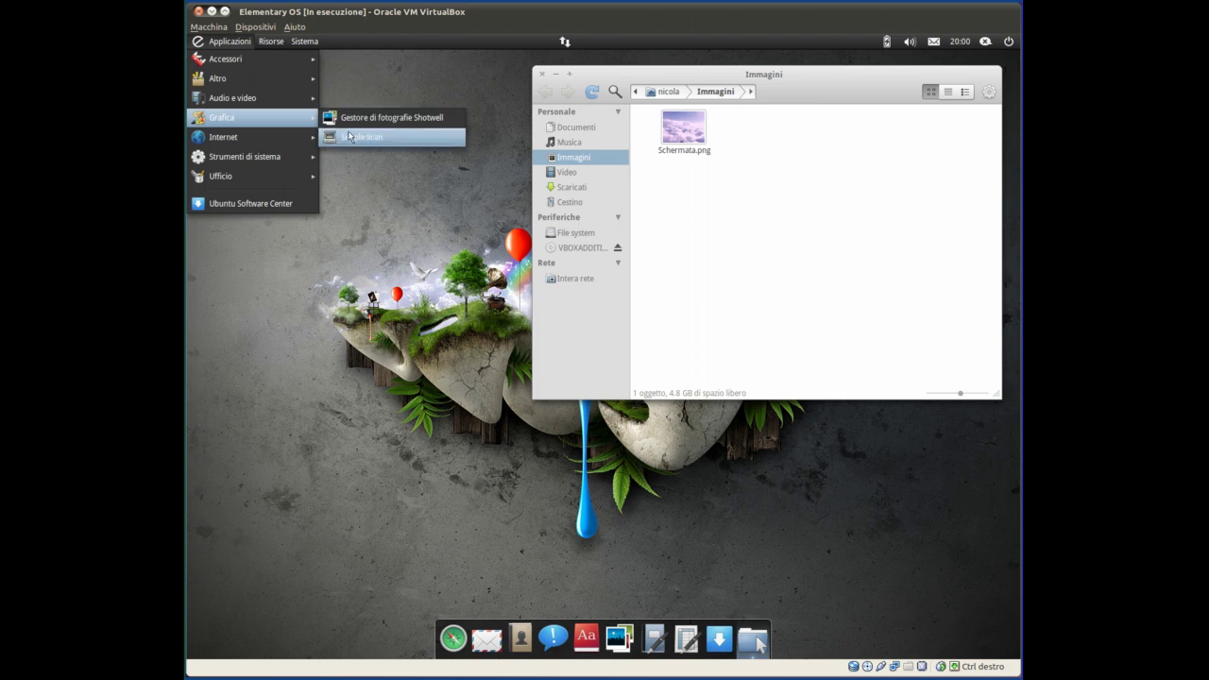
pyautogui.moveTo(296, 140)
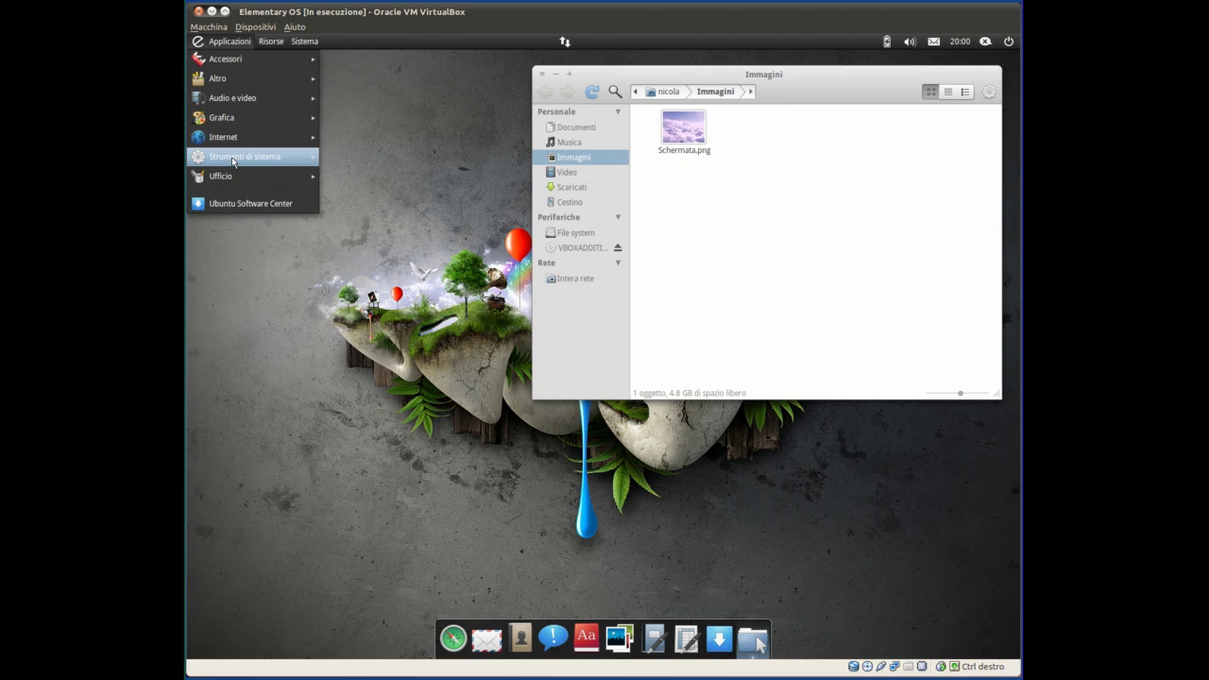
pyautogui.moveTo(238, 176)
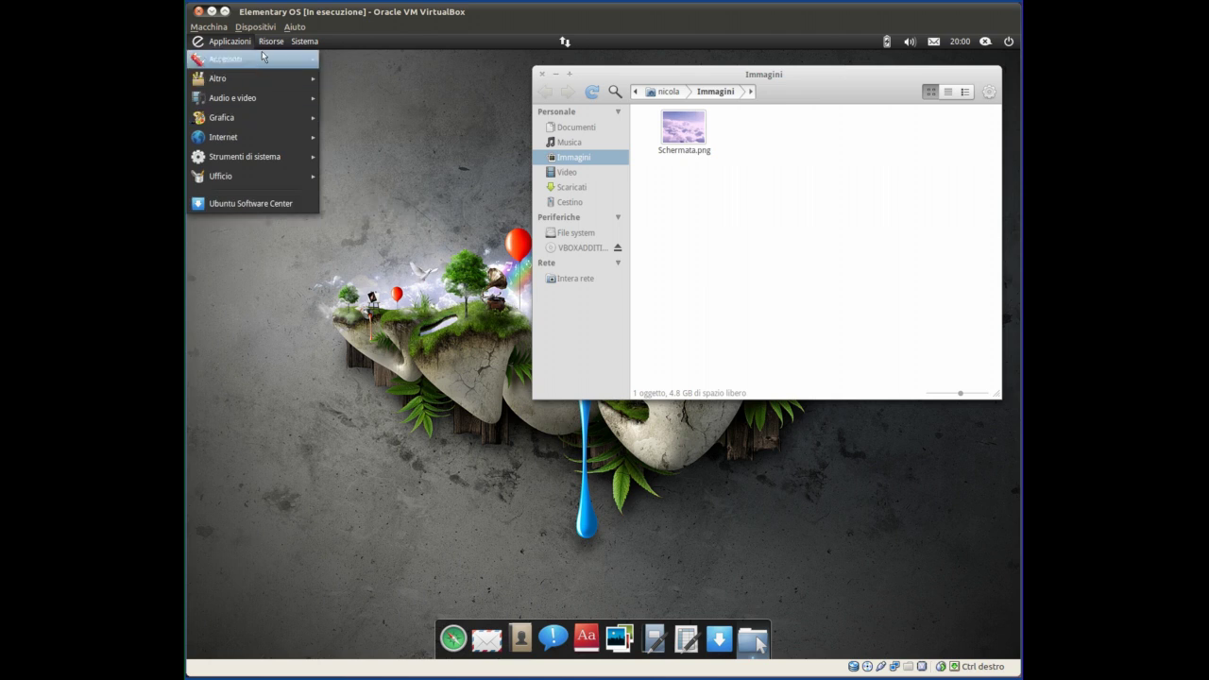
pyautogui.moveTo(271, 42)
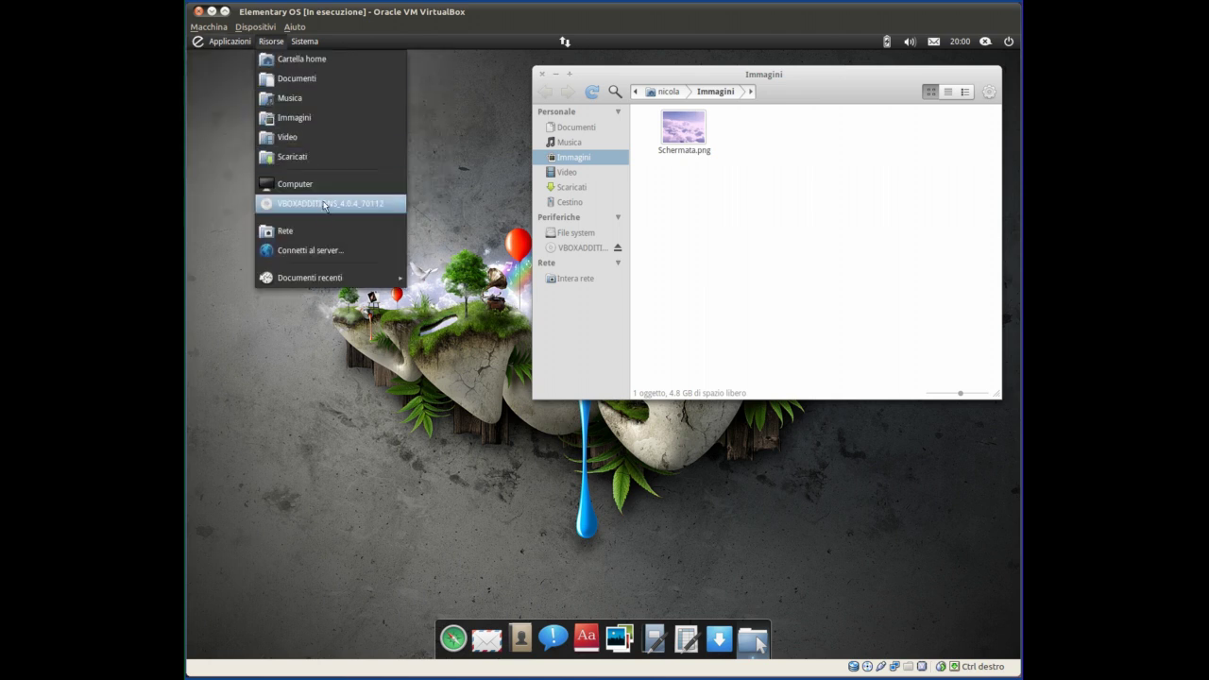
pyautogui.moveTo(326, 277)
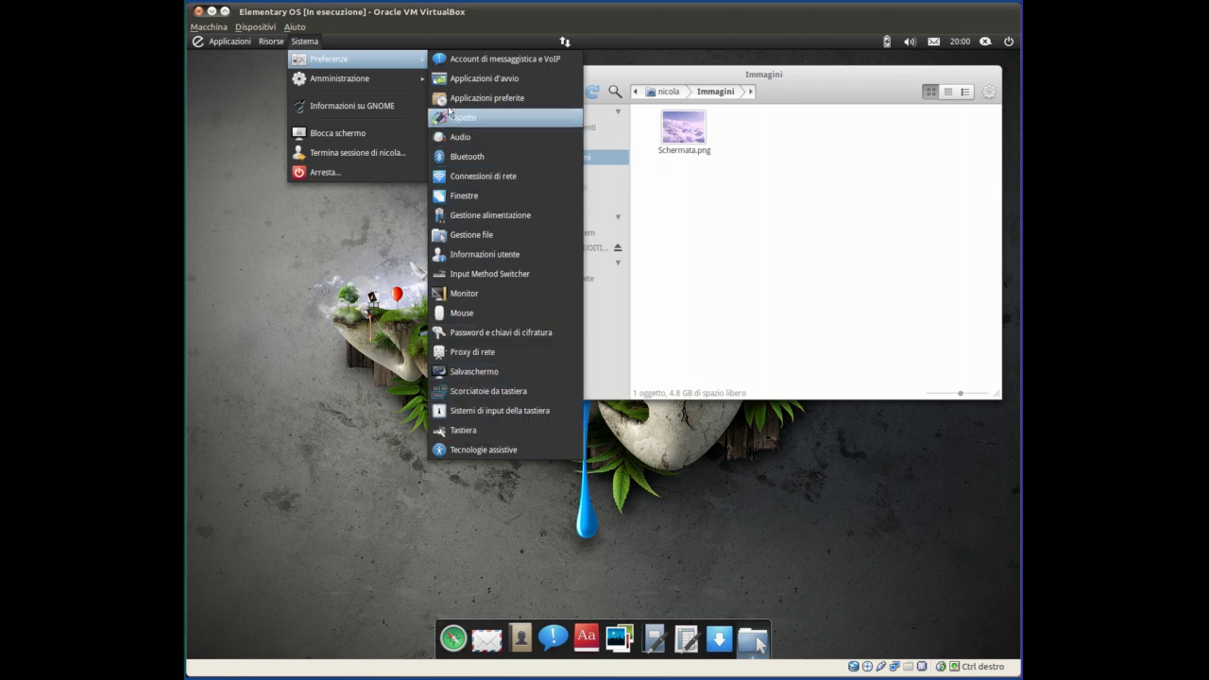
# Open Gestore aggiornamenti from the system administration tools and move its window toward the desktop's upper-left area.
pyautogui.moveTo(377, 84)
pyautogui.click(498, 121)
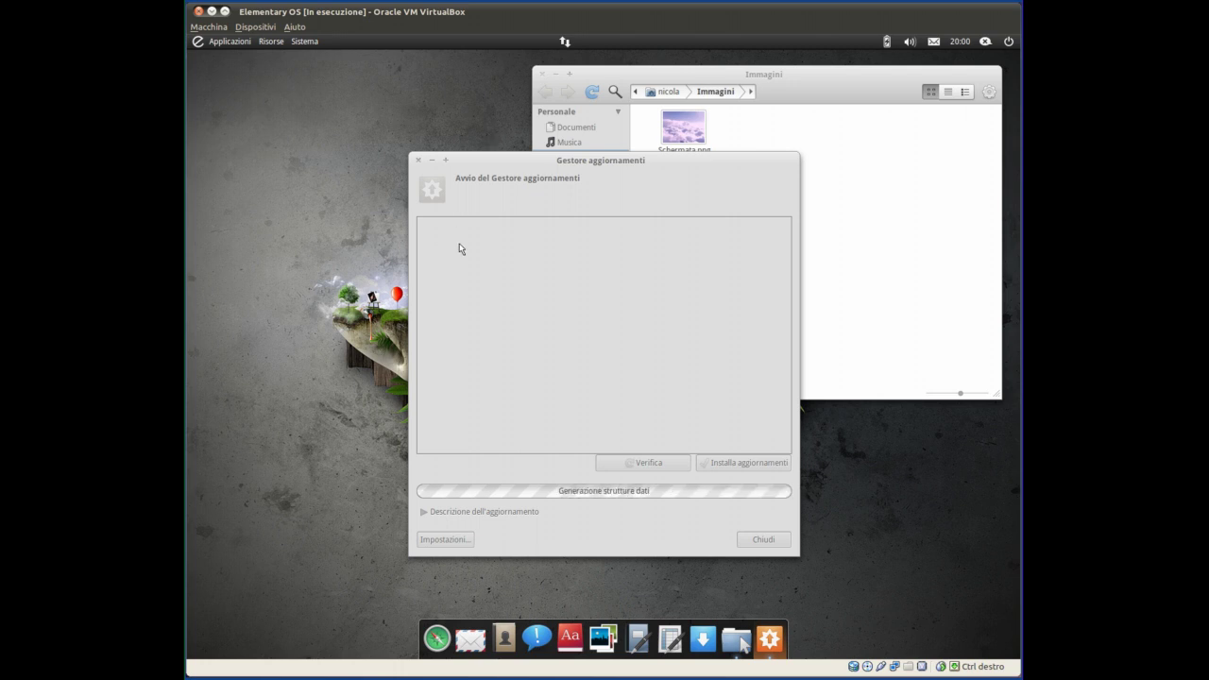
pyautogui.moveTo(507, 162); pyautogui.dragTo(386, 100)
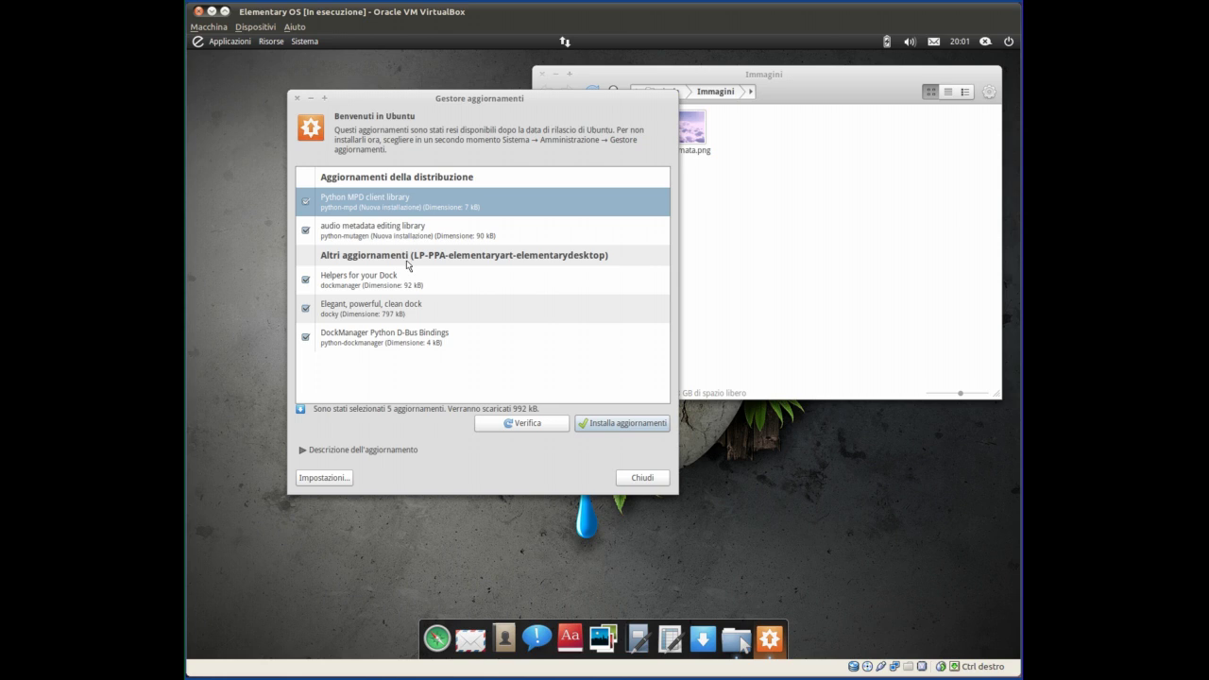
# Install all selected updates, authenticating with the account password, and expand the installation details, moving the progress window up.
pyautogui.click(594, 425)
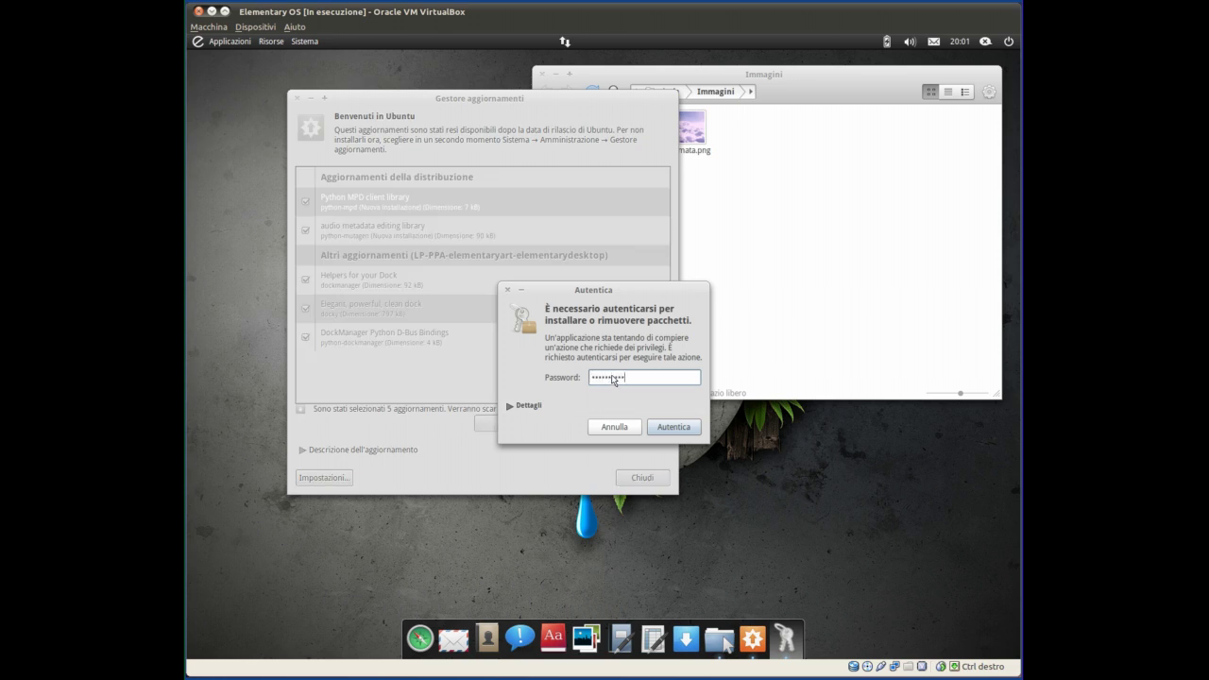
pyautogui.press('Return')
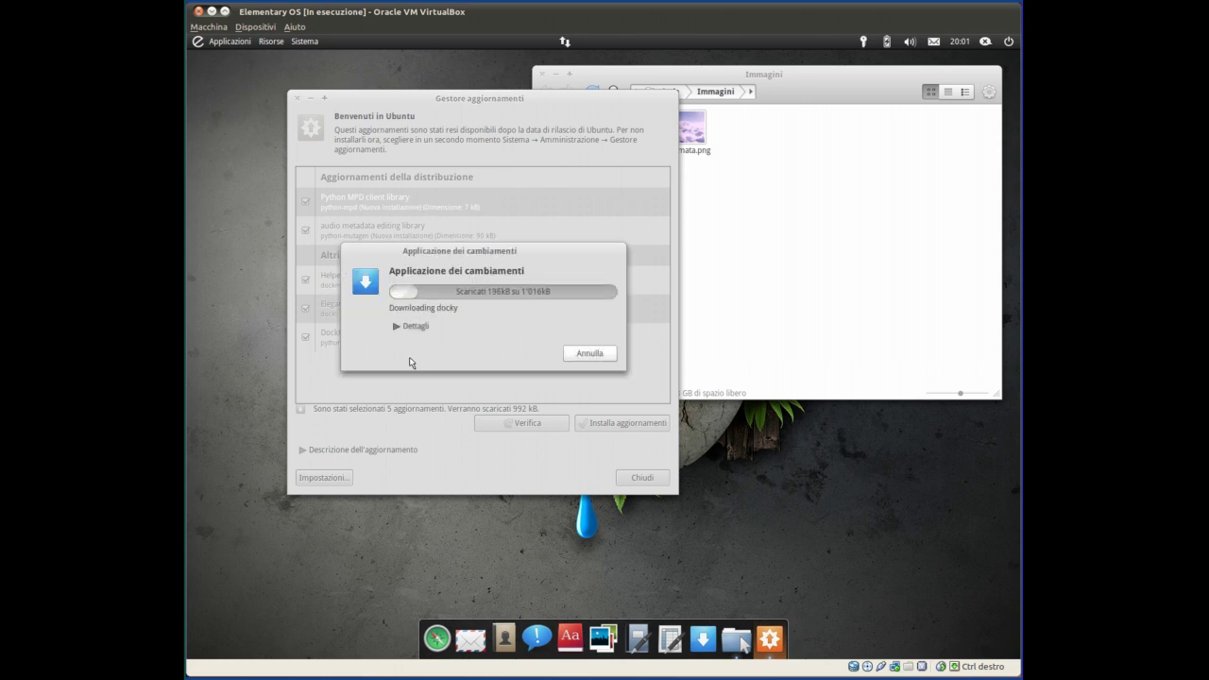
pyautogui.click(396, 326)
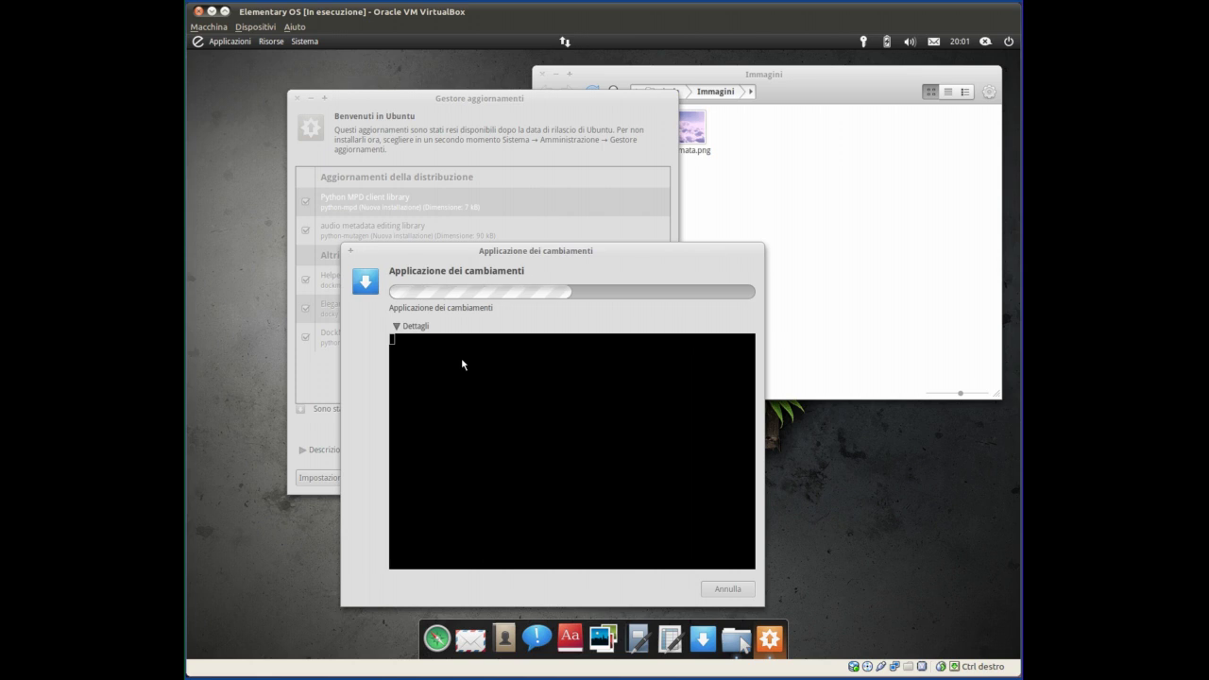
pyautogui.moveTo(495, 253); pyautogui.dragTo(536, 181)
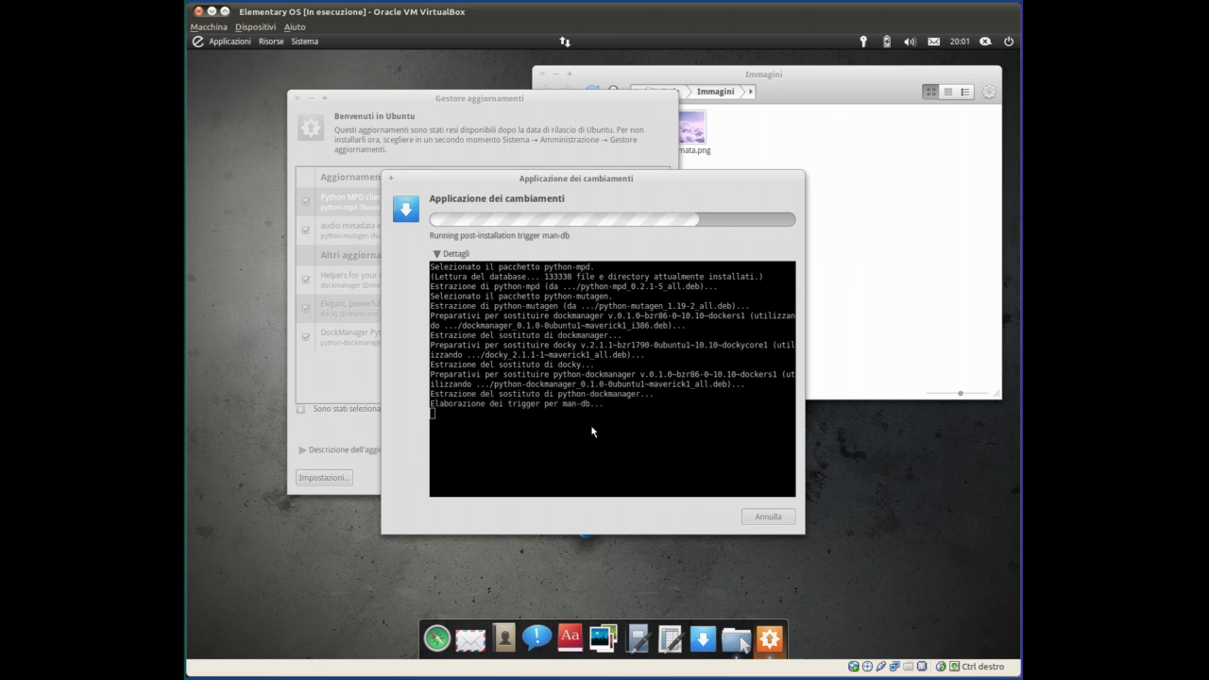
# Look over the system administration tools while the updates install, and close Gestore aggiornamenti once installation finishes.
pyautogui.click(304, 41)
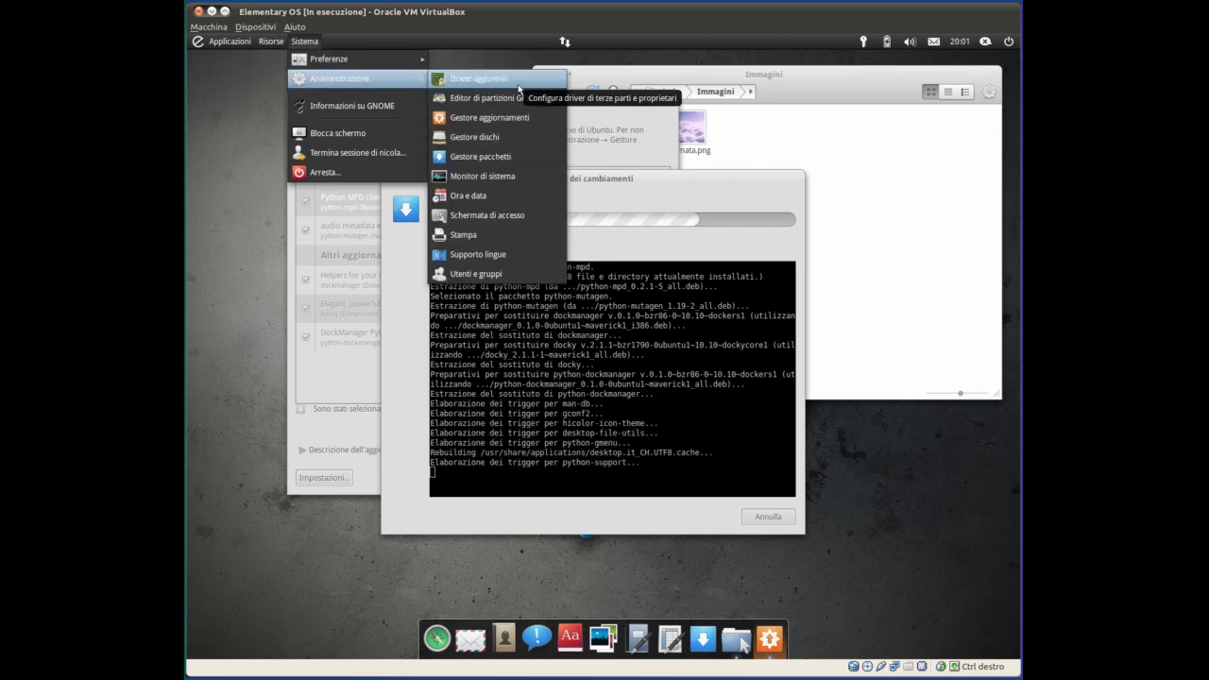
pyautogui.click(294, 601)
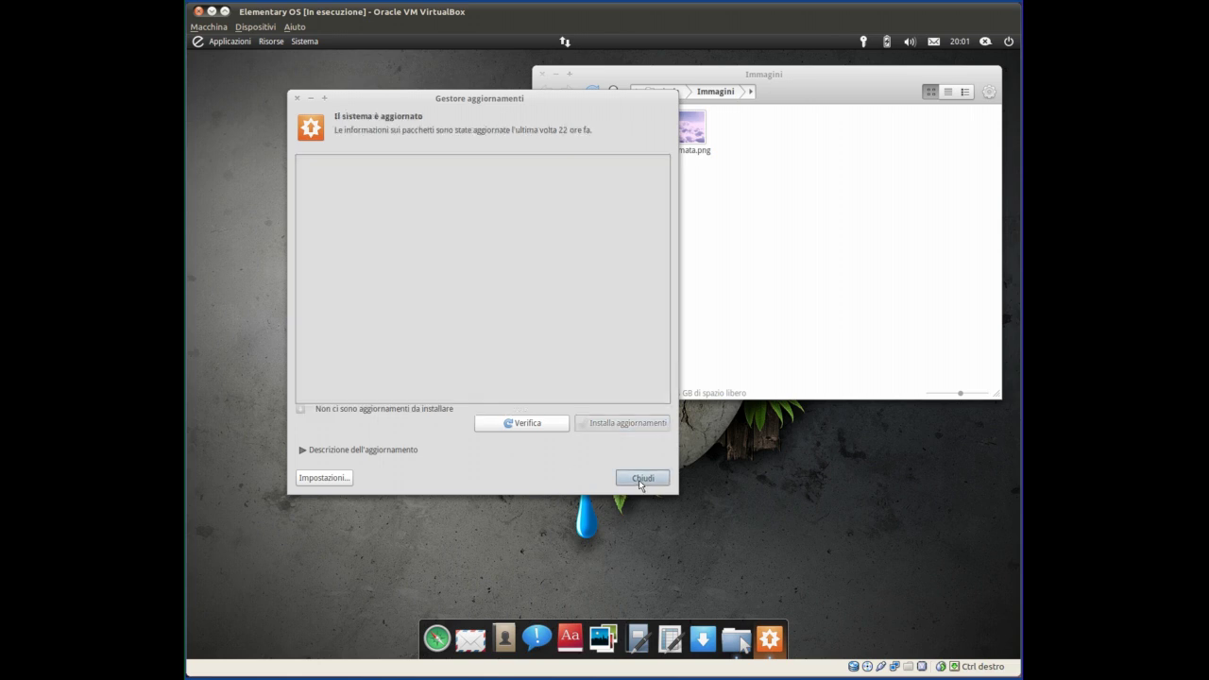
pyautogui.click(638, 480)
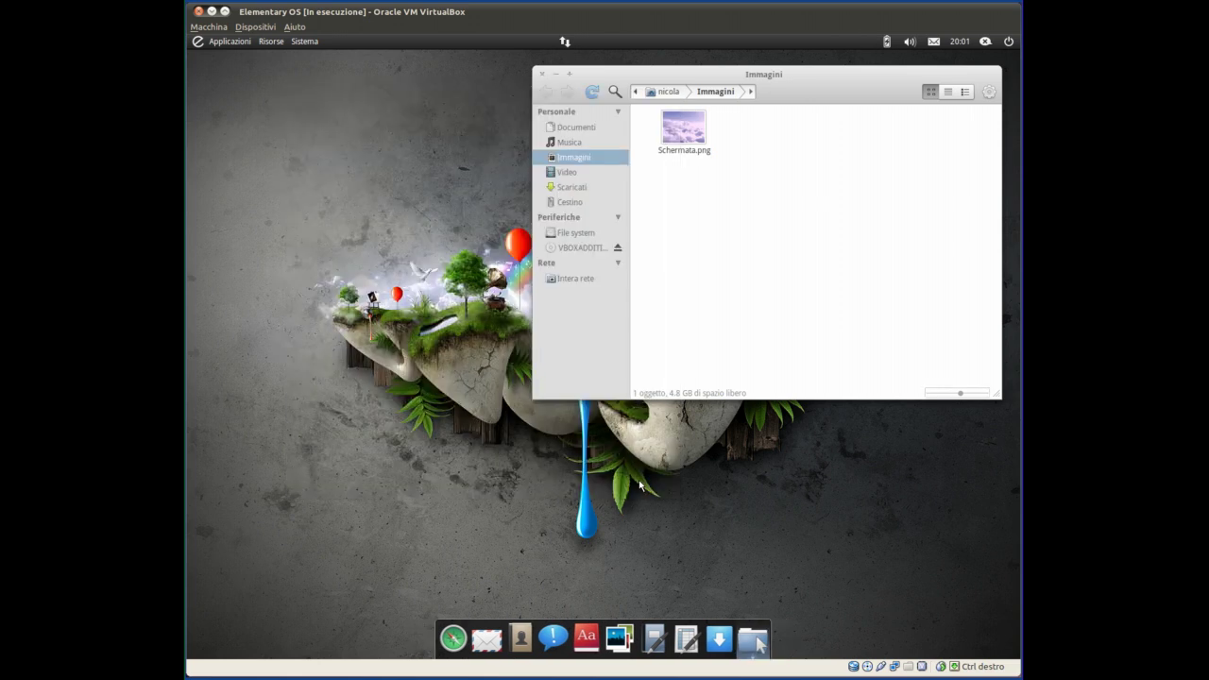
# Launch the Midori web browser and open a new tab alongside the elementary home page.
pyautogui.click(453, 640)
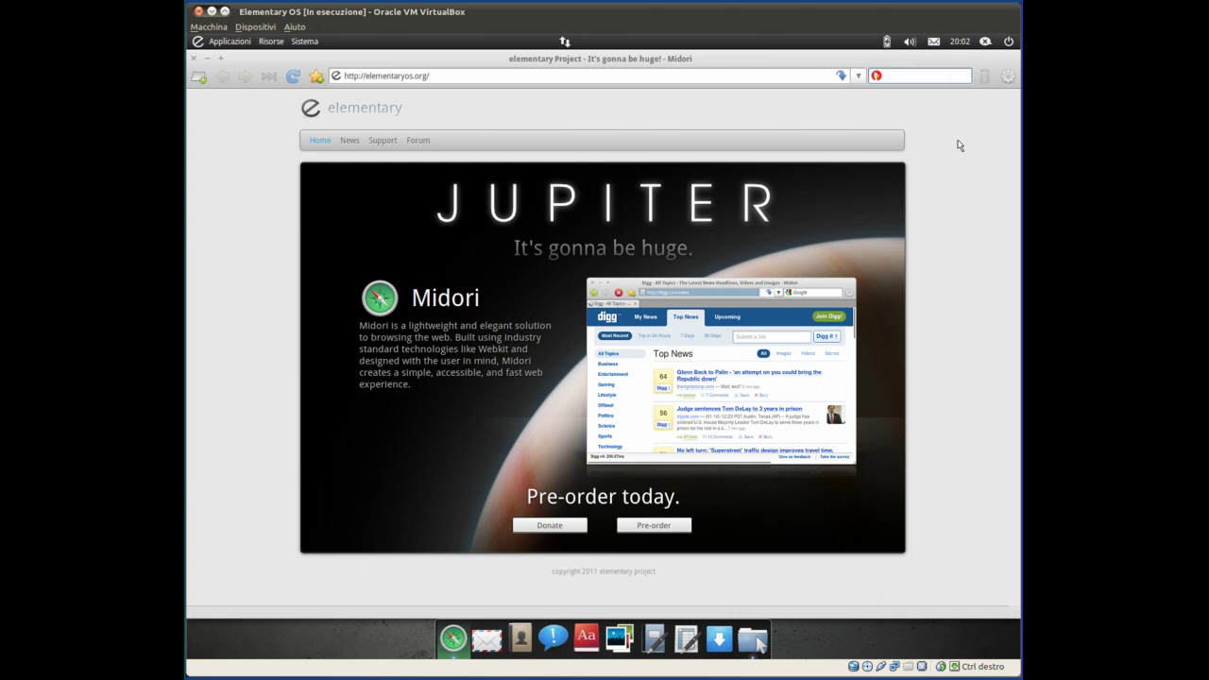
pyautogui.click(1009, 76)
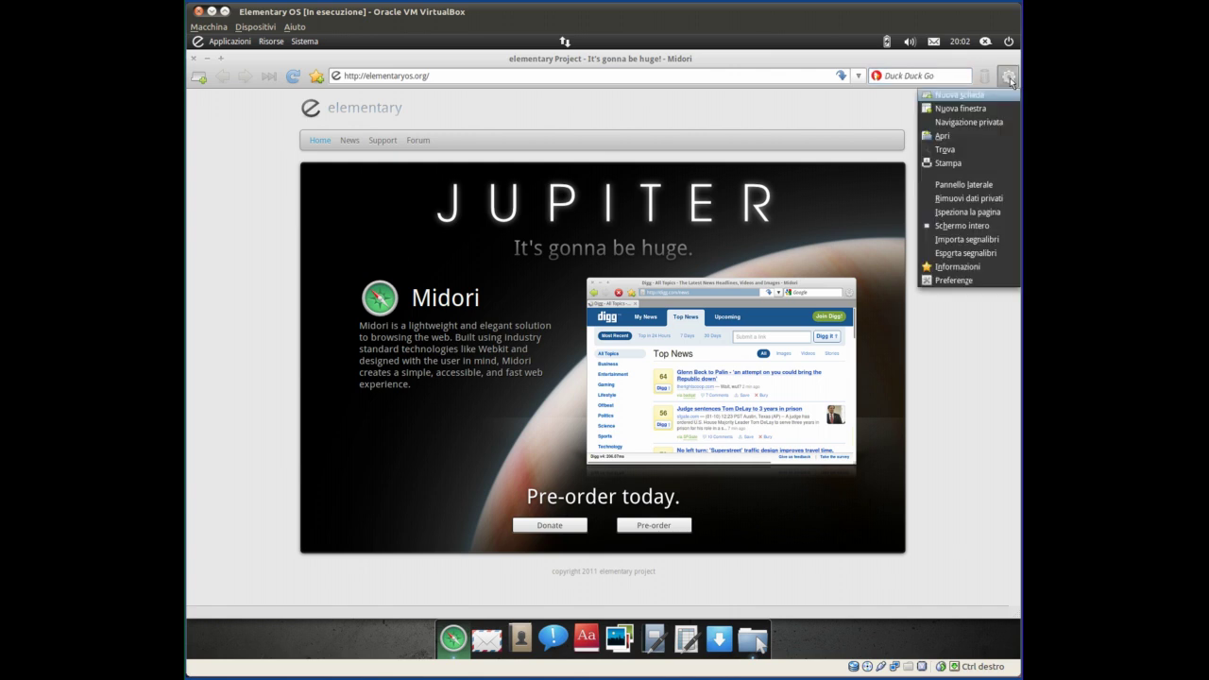
pyautogui.click(986, 96)
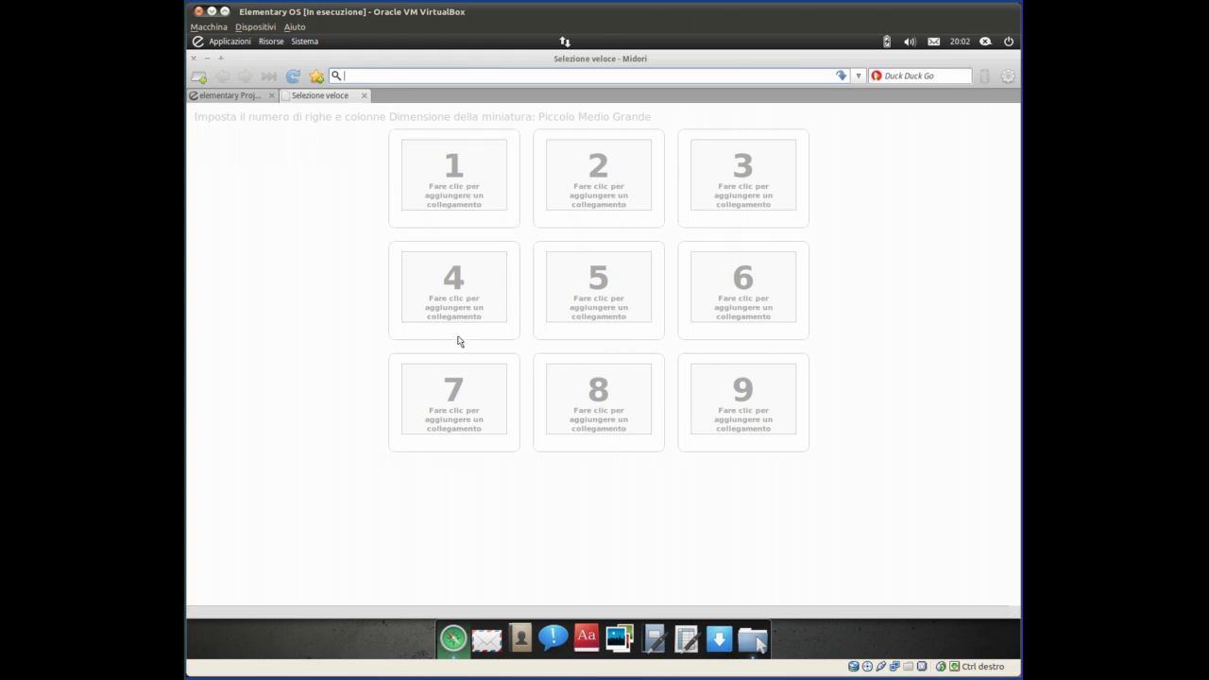
pyautogui.click(458, 185)
pyautogui.press('End')
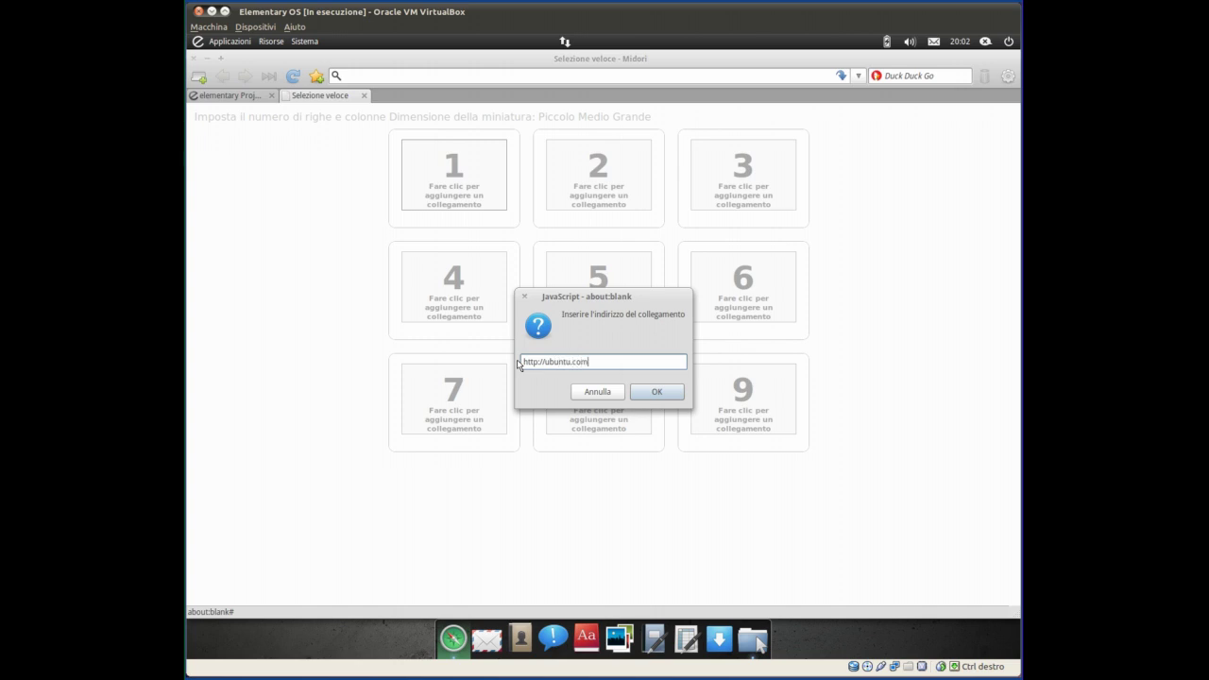
pyautogui.click(668, 392)
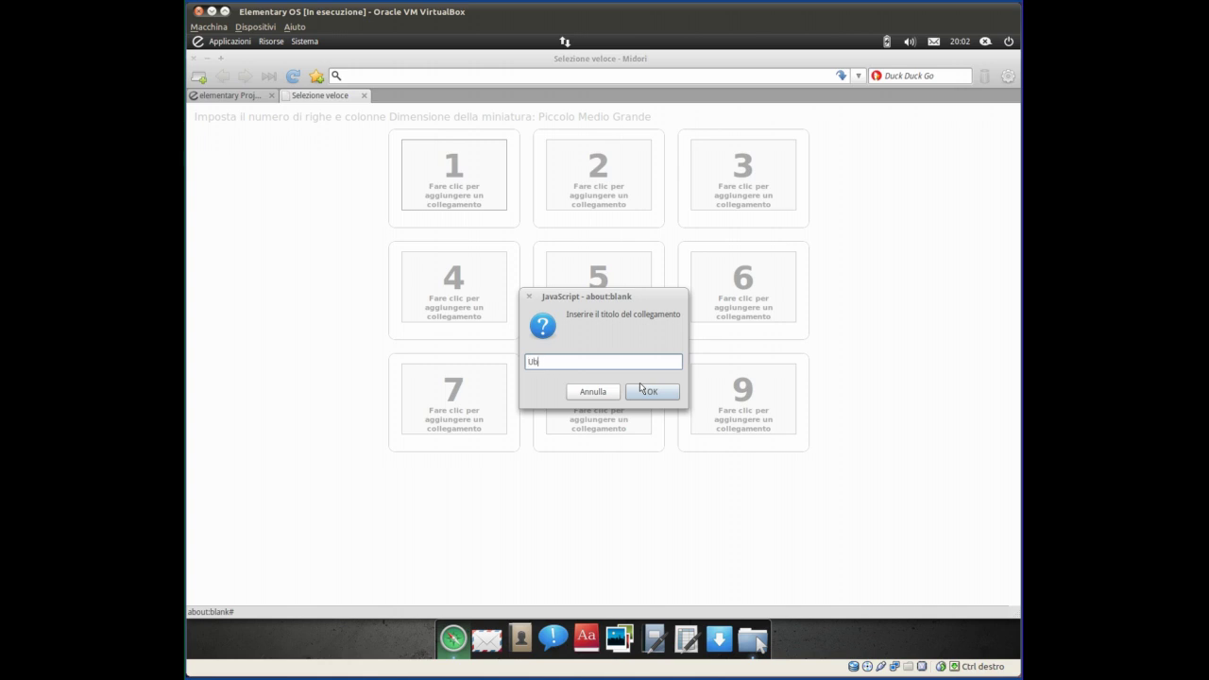
pyautogui.click(648, 393)
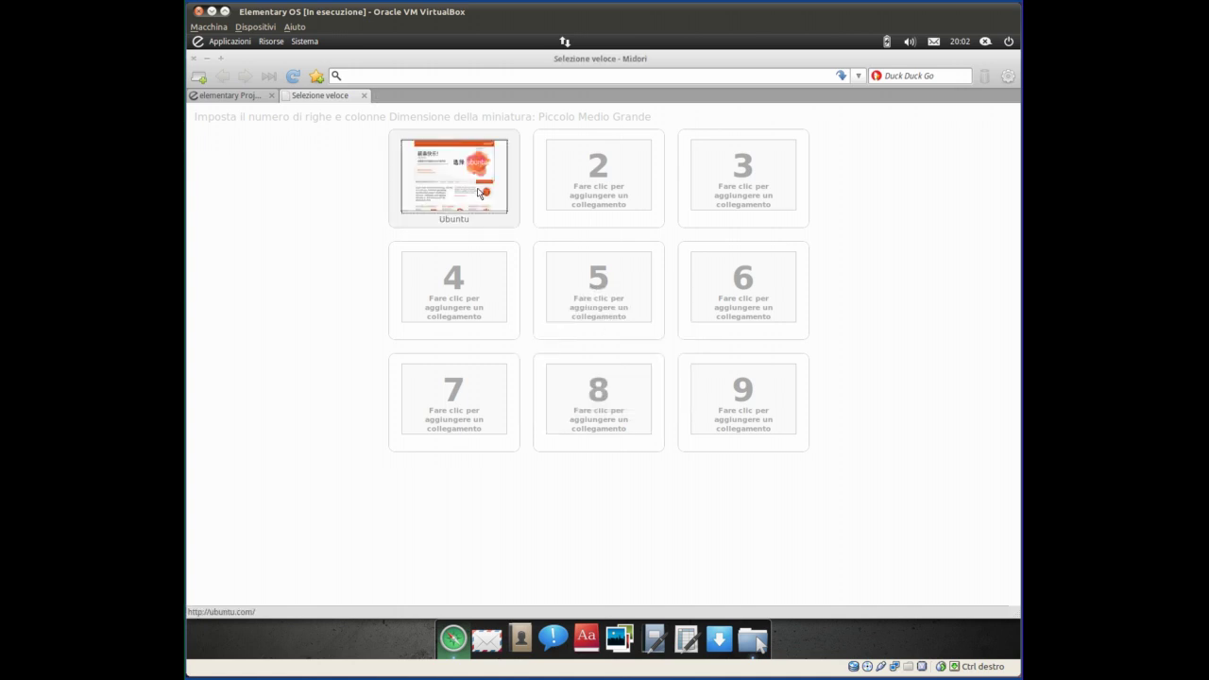
# Open the Ubuntu site from its speed dial thumbnail, look through the homepage, and close its tab.
pyautogui.click(463, 188)
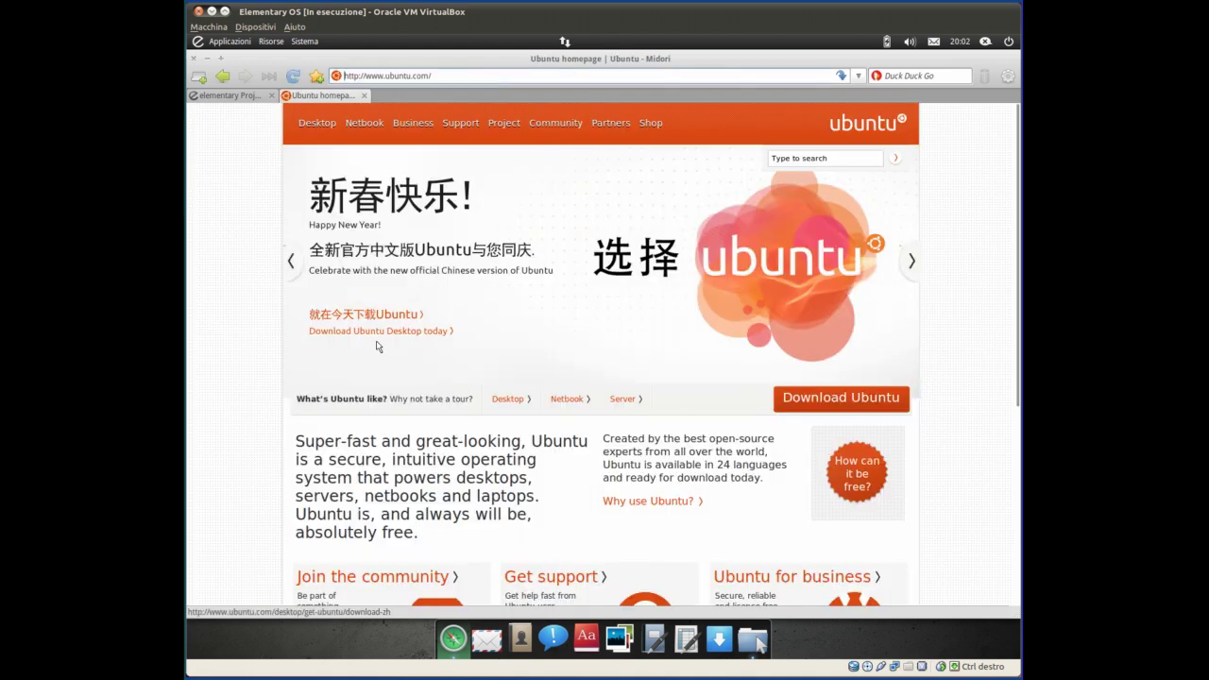
pyautogui.scroll(-4, 265, 340)
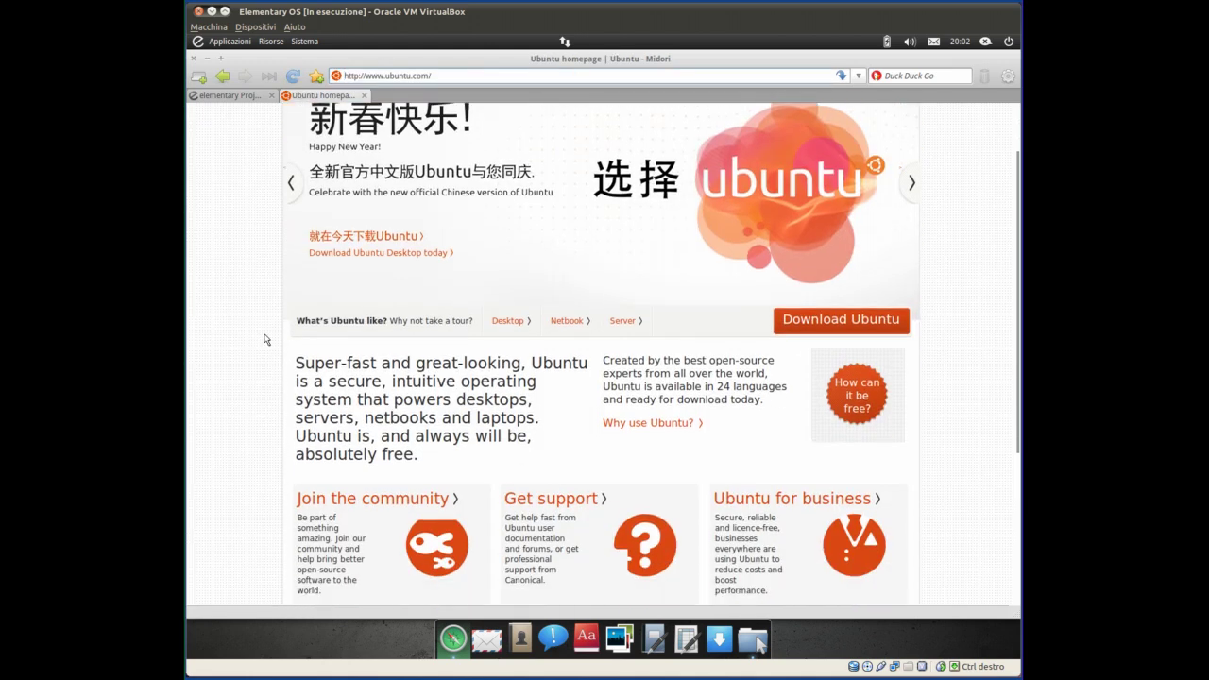
pyautogui.scroll(-3, 259, 335)
pyautogui.scroll(6, 257, 334)
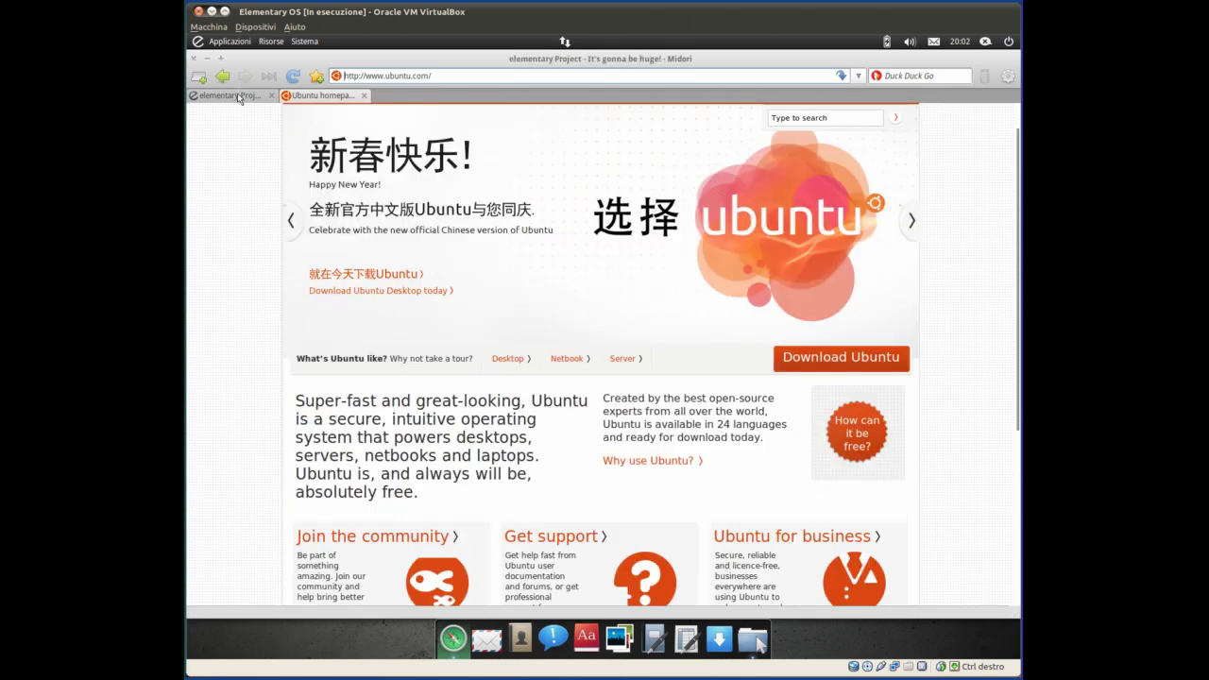
pyautogui.click(237, 93)
pyautogui.click(355, 101)
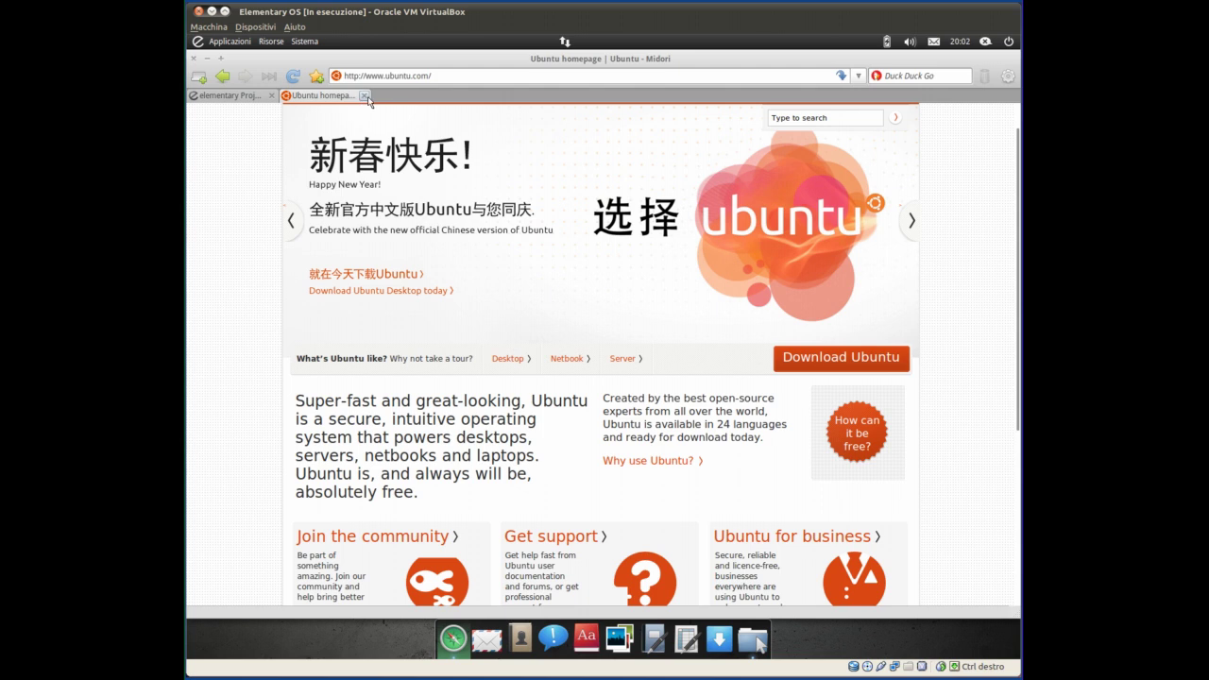
pyautogui.click(363, 96)
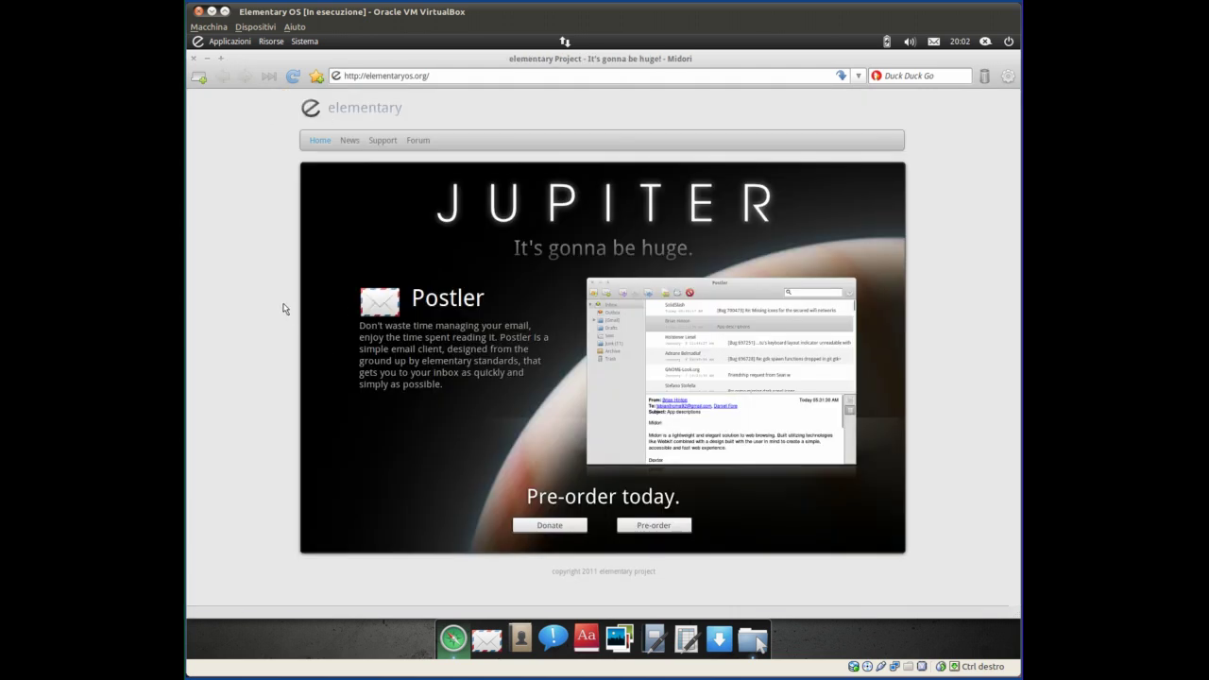
# Show the overview of all workspaces, move the Midori window to the upper-right workspace, and return to the first one.
pyautogui.press('super+e')
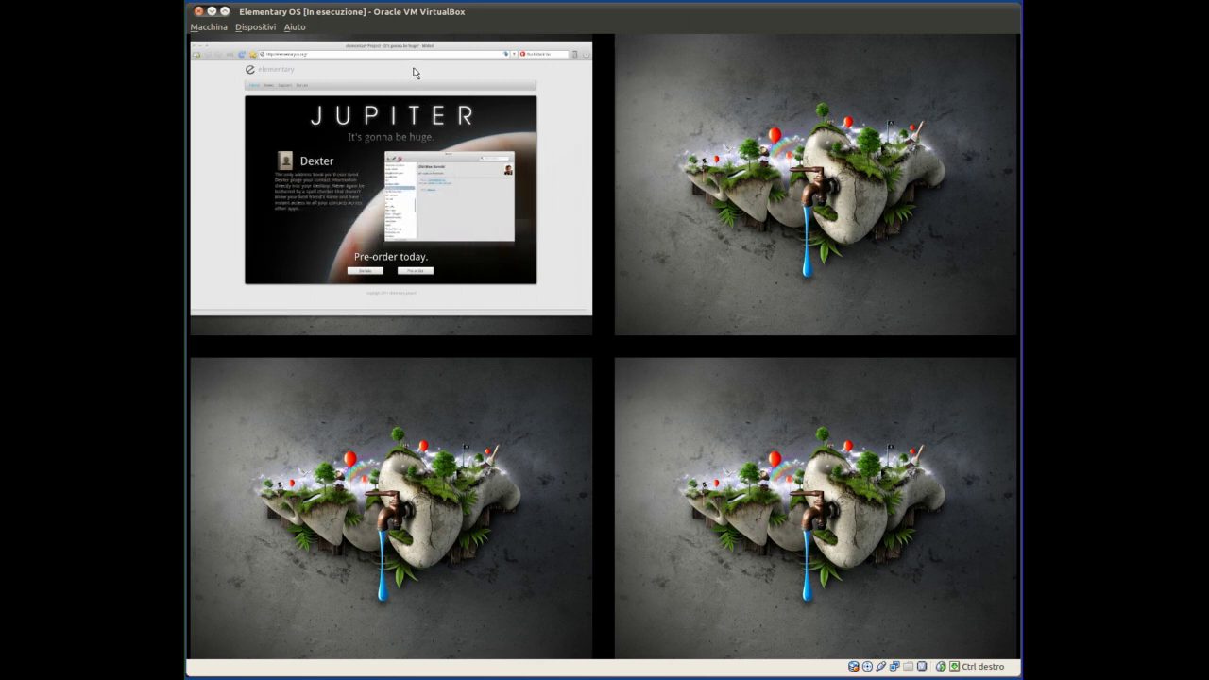
pyautogui.moveTo(398, 47); pyautogui.dragTo(791, 43)
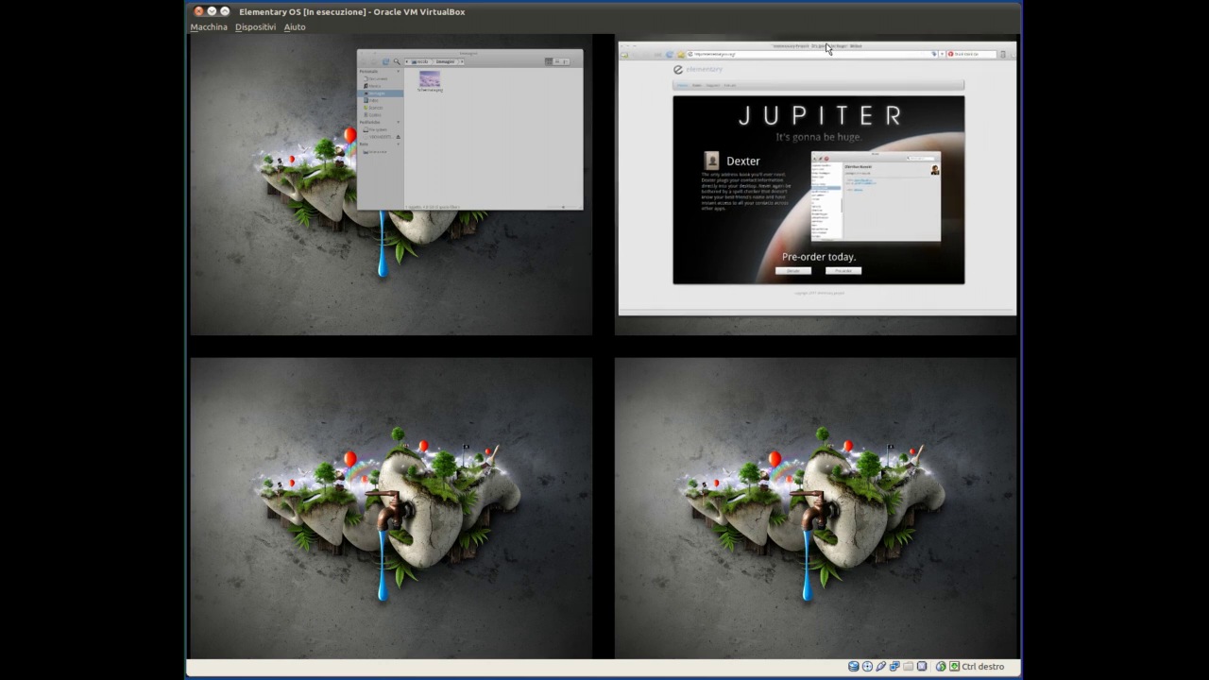
pyautogui.click(415, 247)
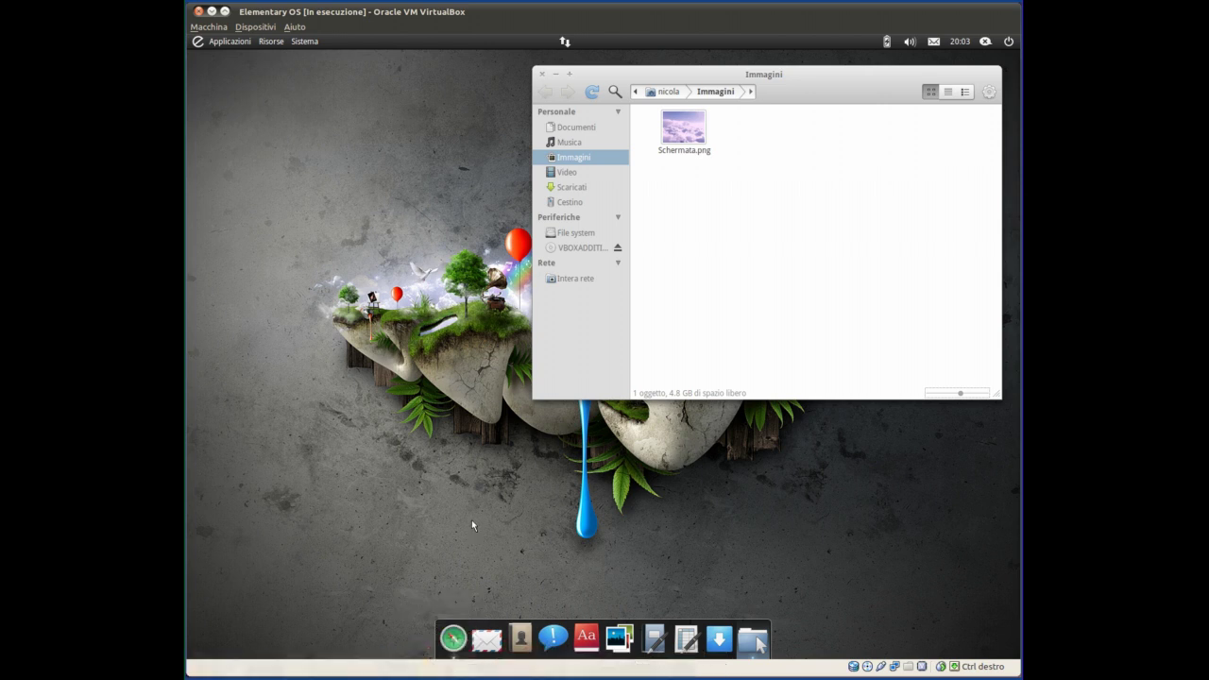
# Launch the Postler mail client, move its window away from the desktop's corner, and expand the advanced account settings.
pyautogui.click(490, 643)
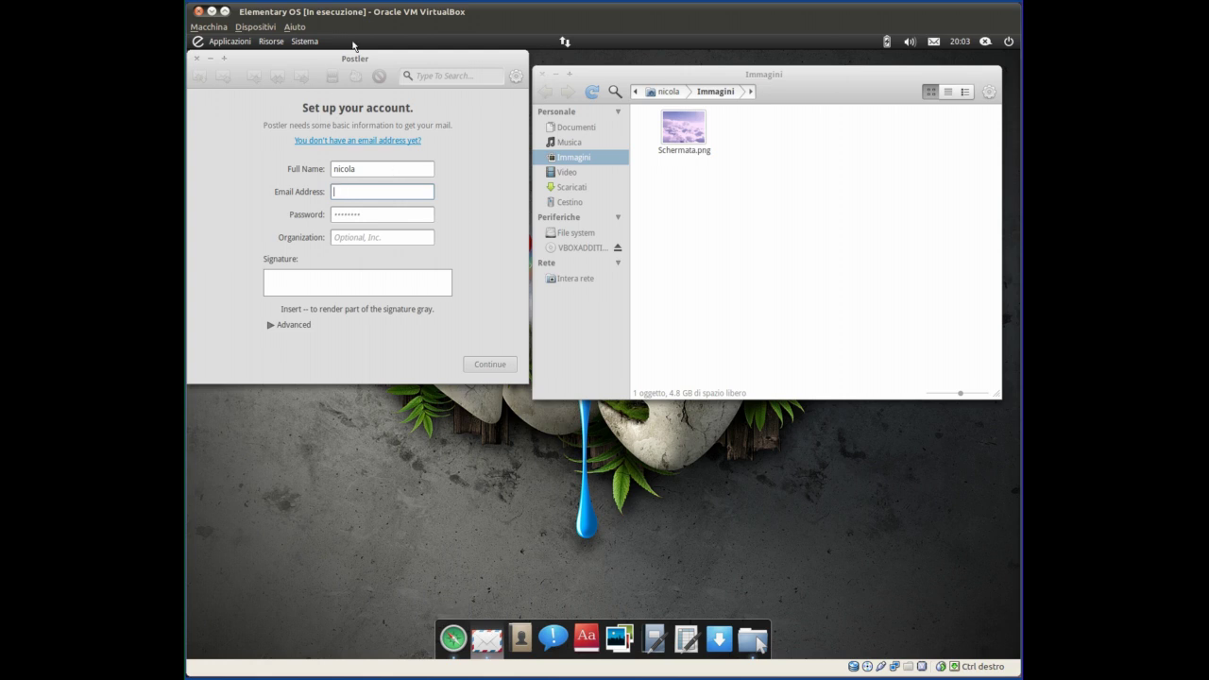
pyautogui.moveTo(341, 60); pyautogui.dragTo(399, 142)
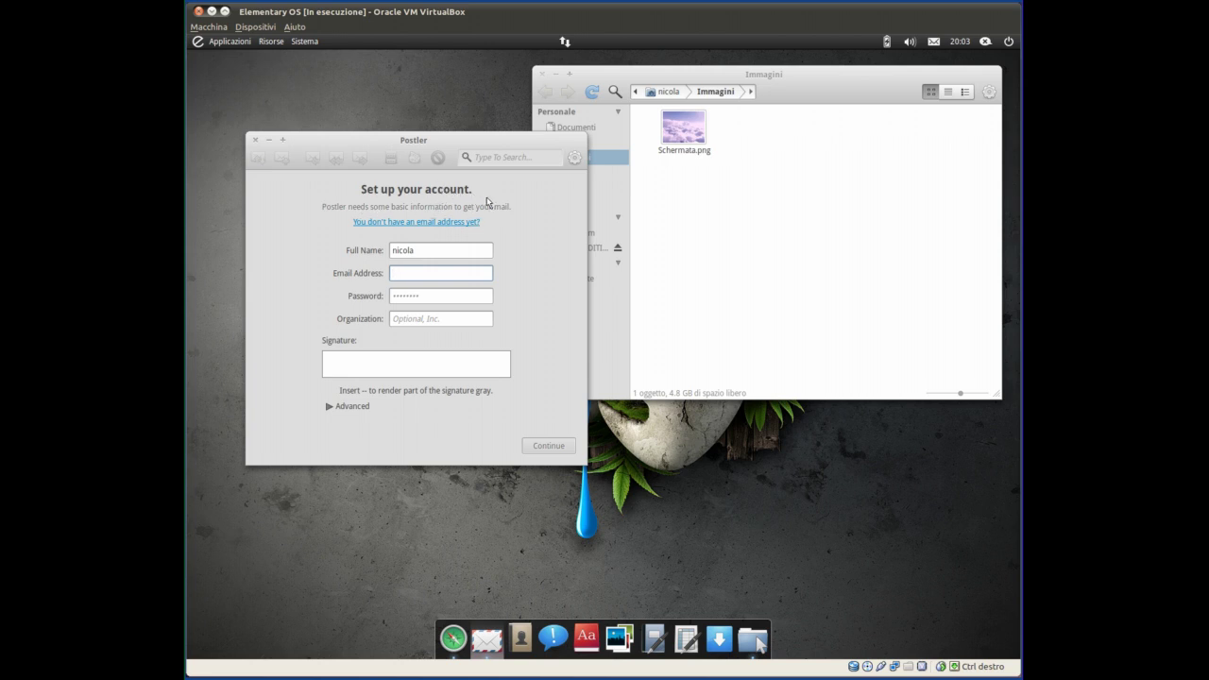
pyautogui.click(331, 407)
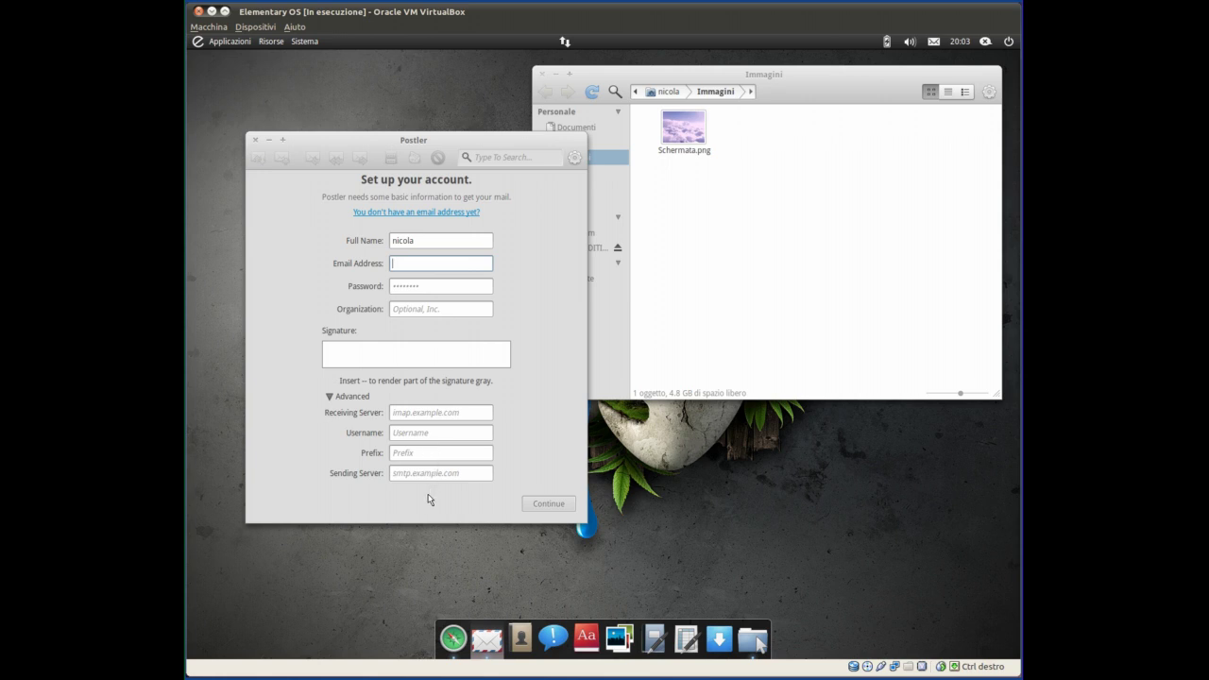
# View Postler's version information and close the information dialog.
pyautogui.click(574, 157)
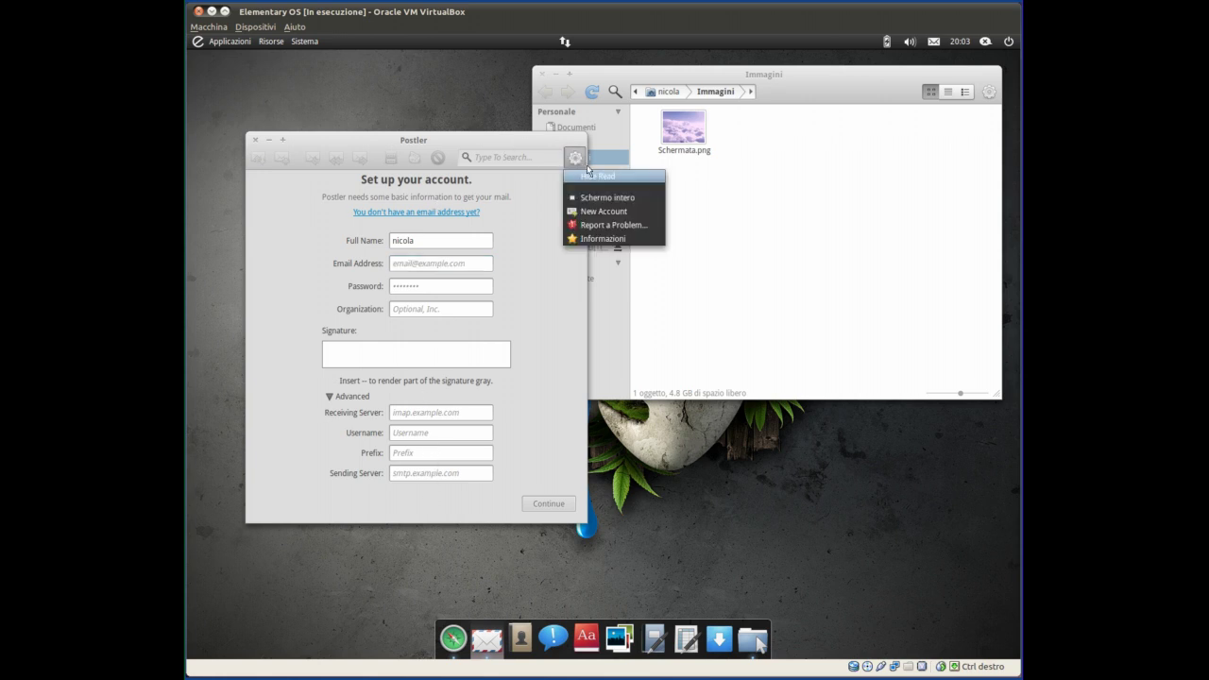
pyautogui.click(623, 239)
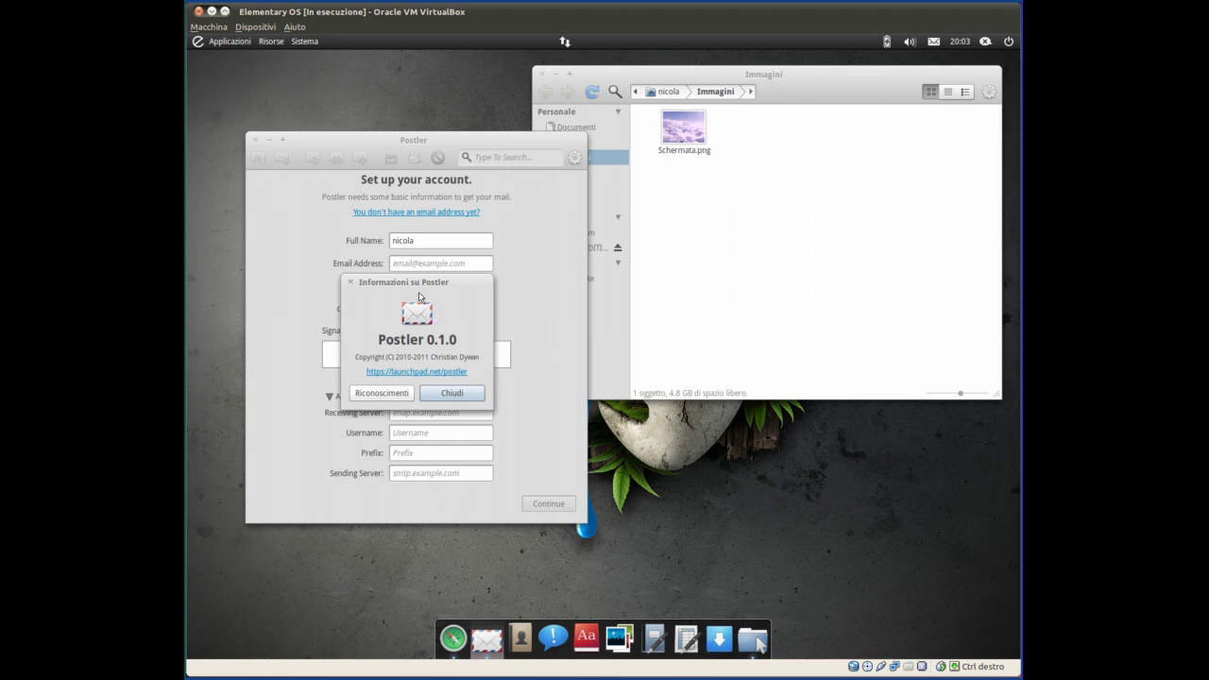
pyautogui.click(433, 393)
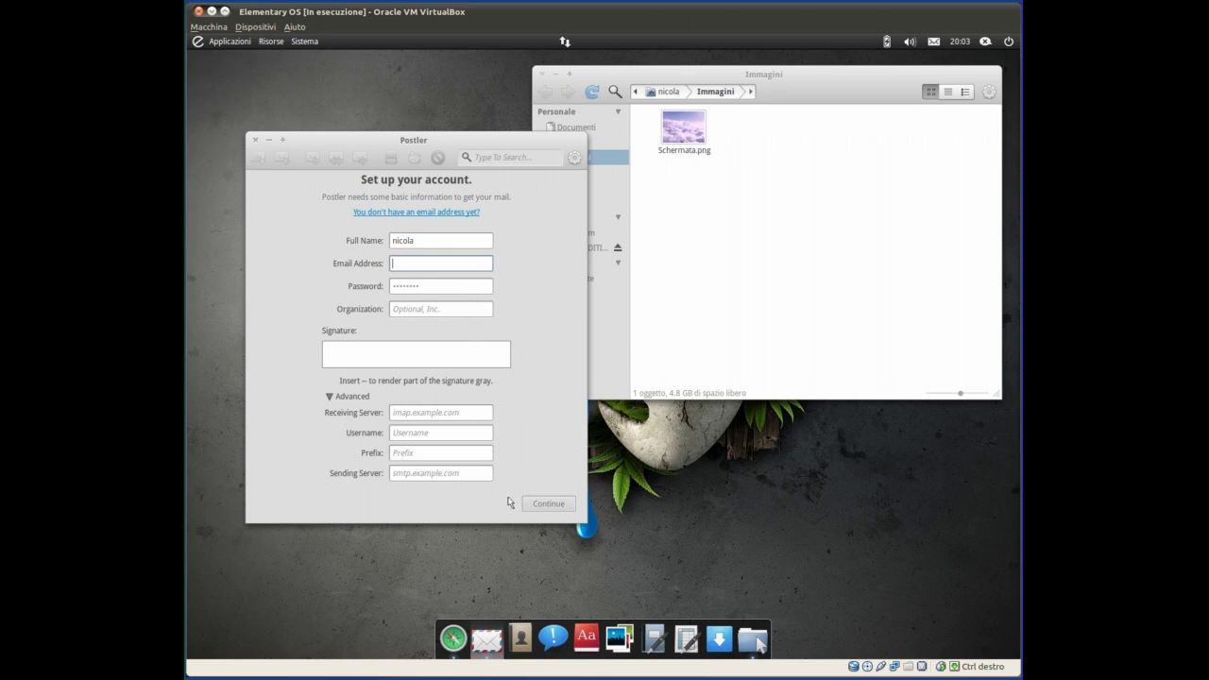
# Launch the Dexter address book, move its window toward the upper right, and start creating a new contact.
pyautogui.click(524, 642)
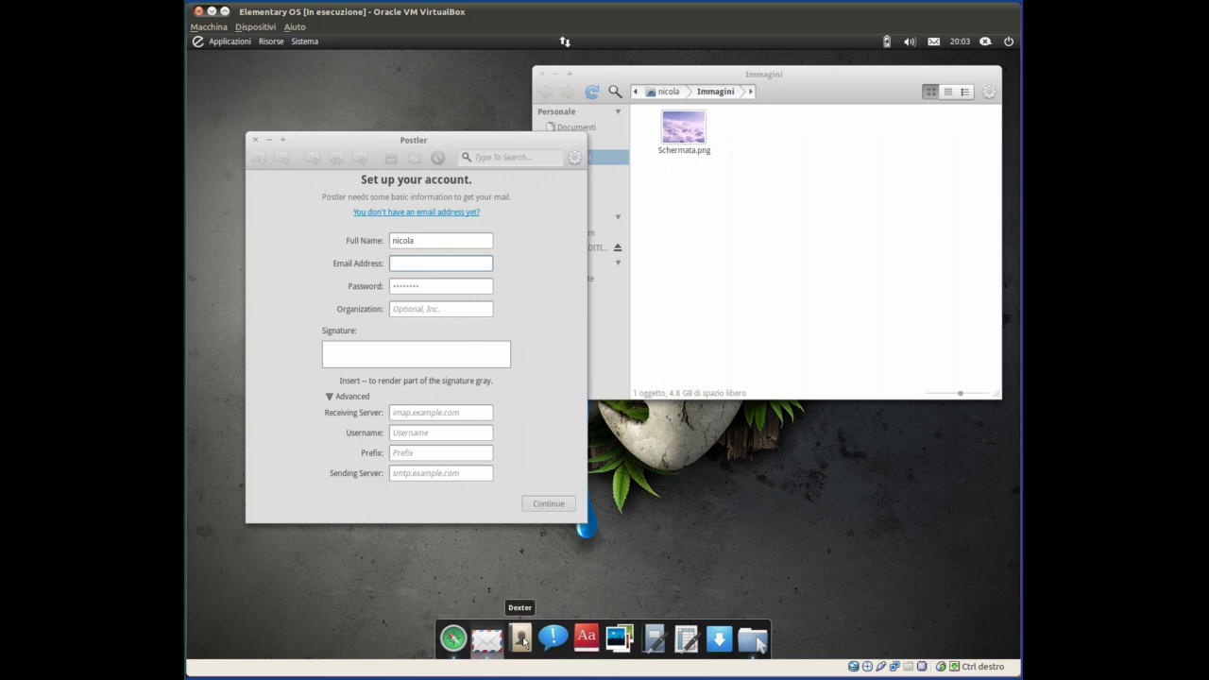
pyautogui.moveTo(556, 229); pyautogui.dragTo(638, 182)
pyautogui.click(684, 356)
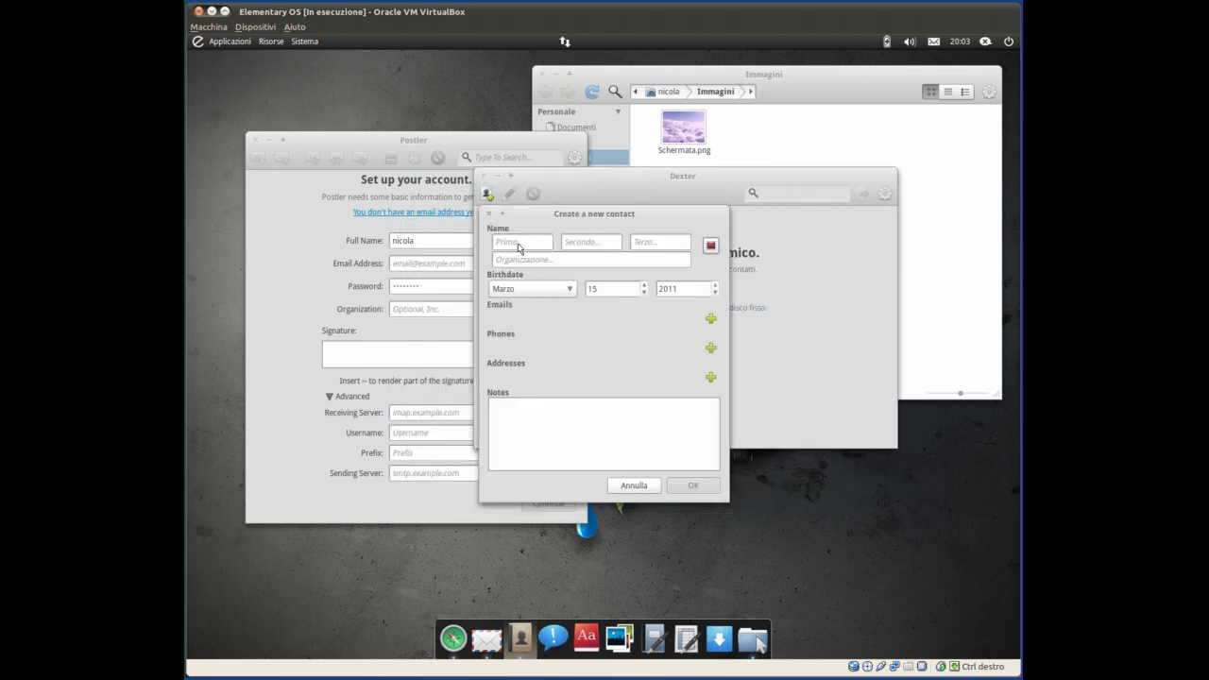
# Fill in the new contact's first, second and third name fields.
pyautogui.click(519, 248)
pyautogui.write('Nick')
pyautogui.press('Tab')
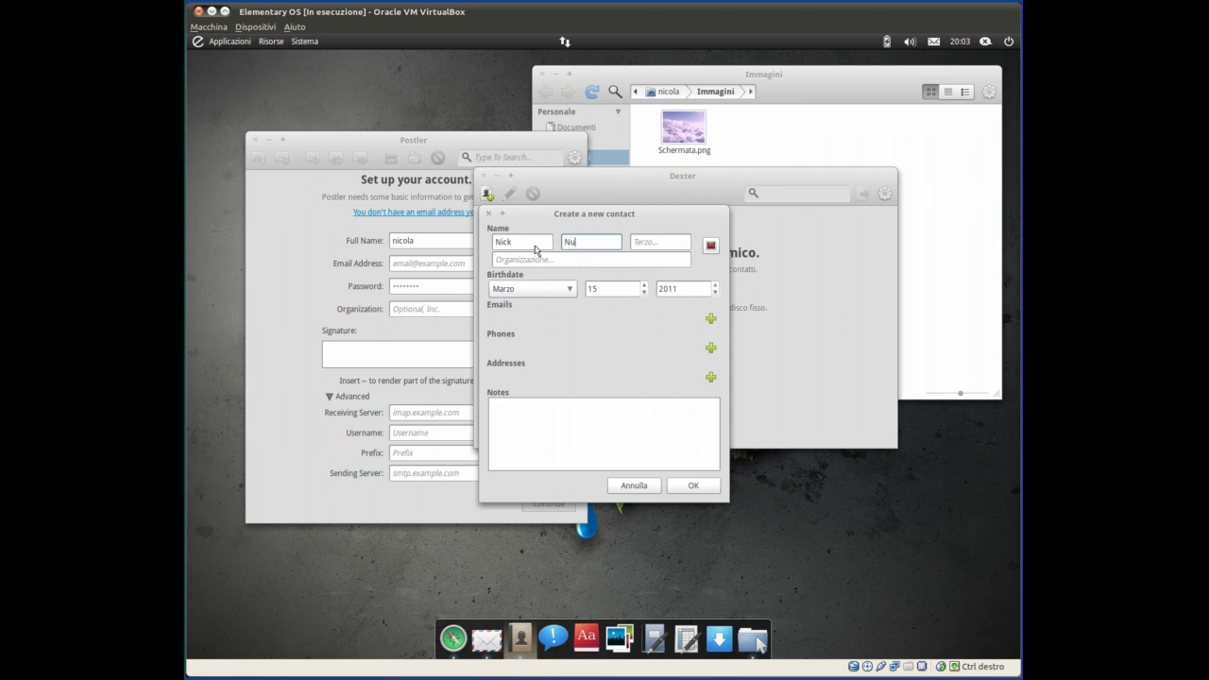
pyautogui.press('Tab')
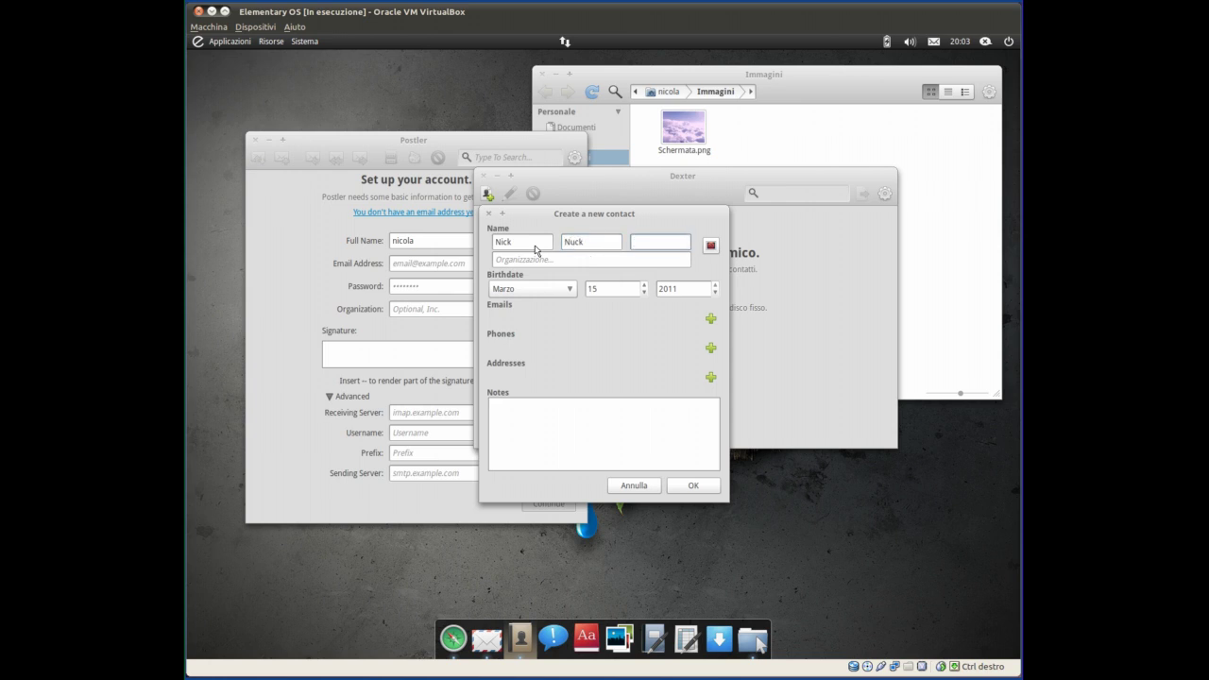
pyautogui.press('Tab')
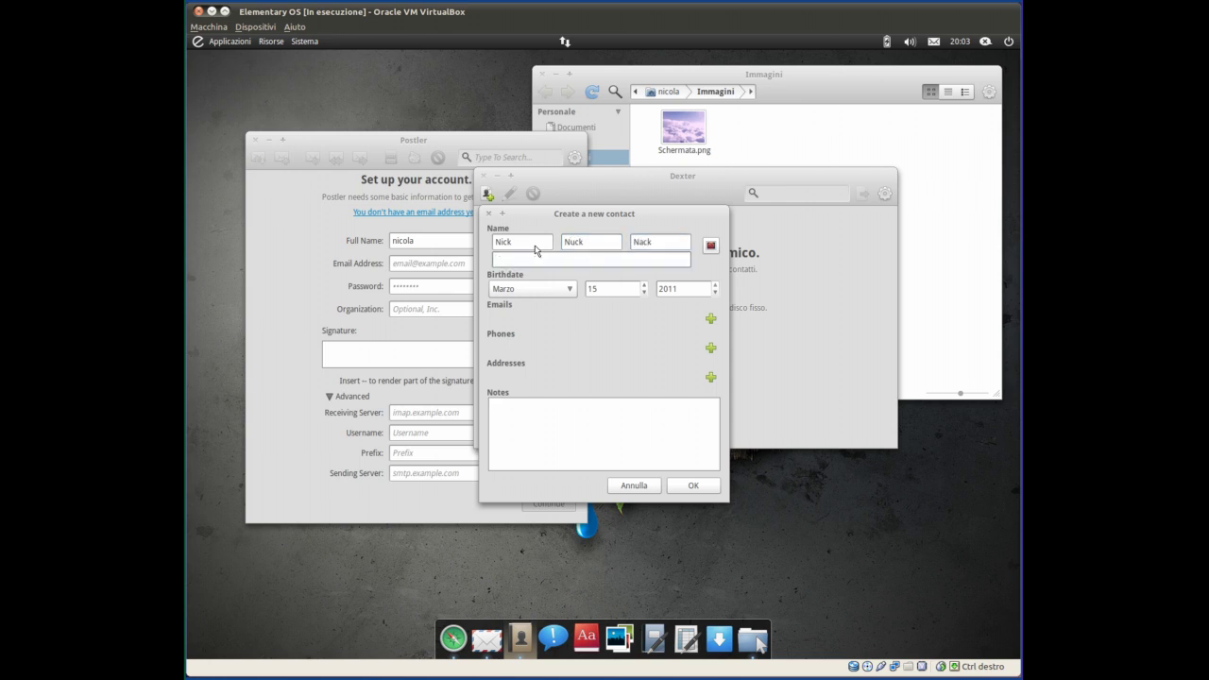
# Set the contact's organization to "boh", add the note "memo", and save the contact.
pyautogui.press('Tab')
pyautogui.hotkey('shift', 'Tab')
pyautogui.press('Tab')
pyautogui.press('Tab')
pyautogui.press('Tab')
pyautogui.press('Tab')
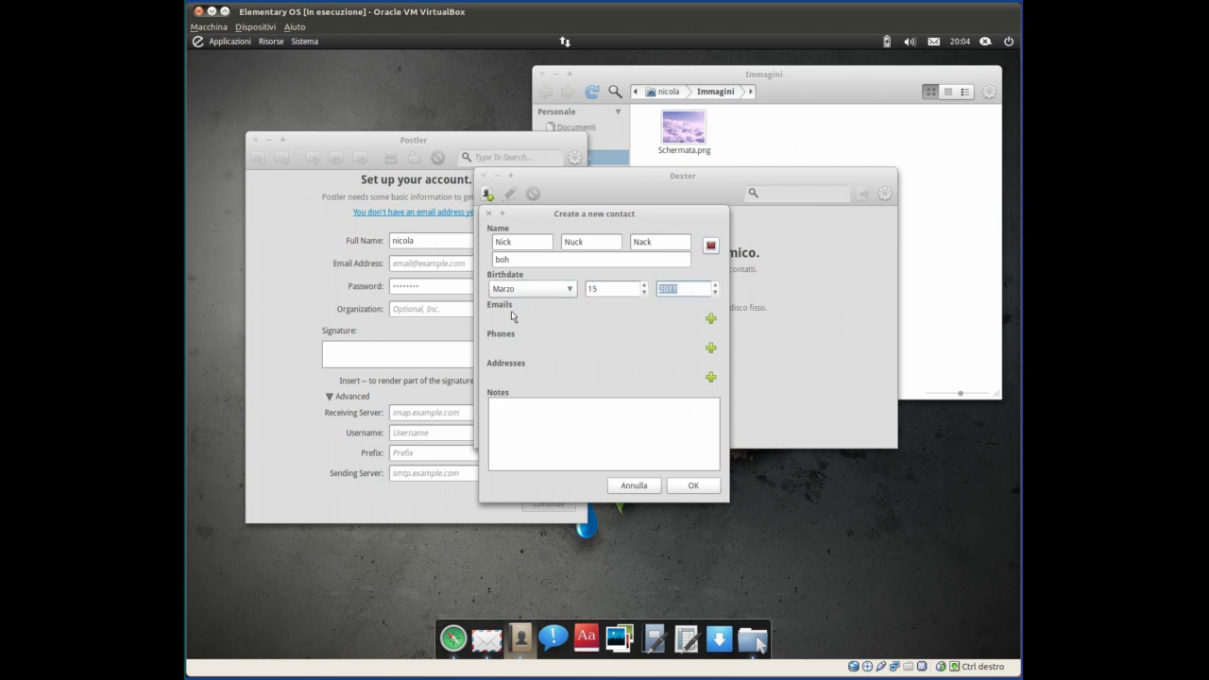
pyautogui.click(587, 434)
pyautogui.click(689, 489)
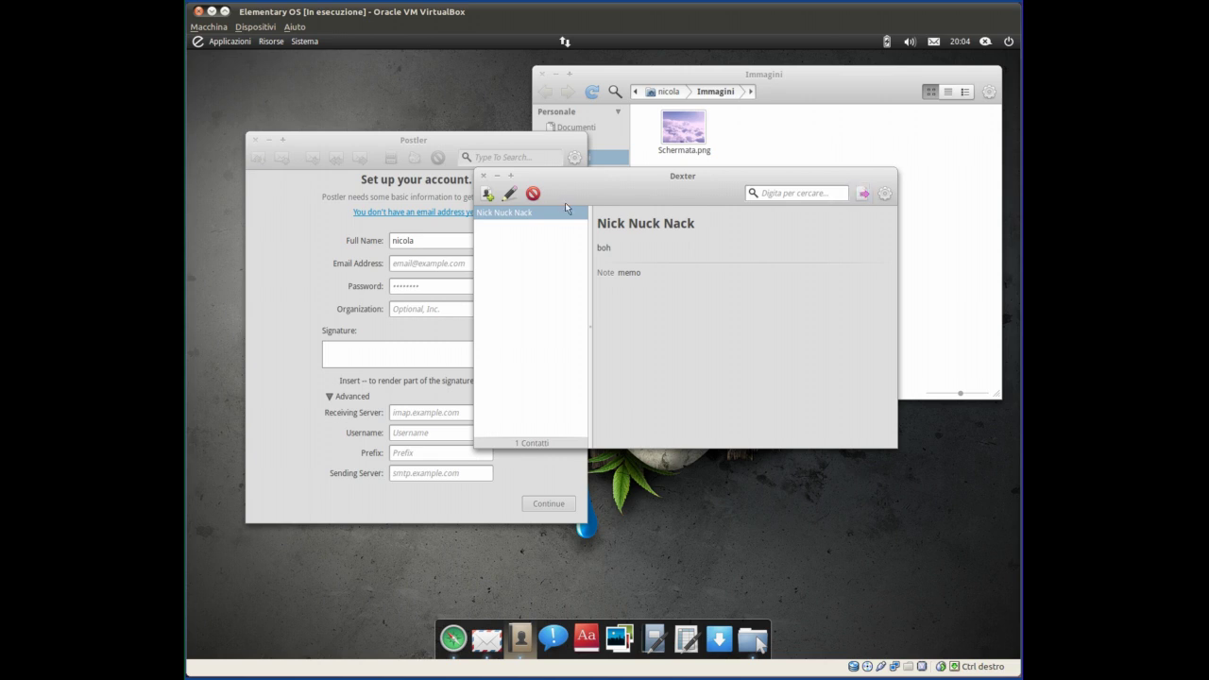
# Edit the contact to use the Schermata.png picture as its photo, save it, and try to open the photo.
pyautogui.click(509, 194)
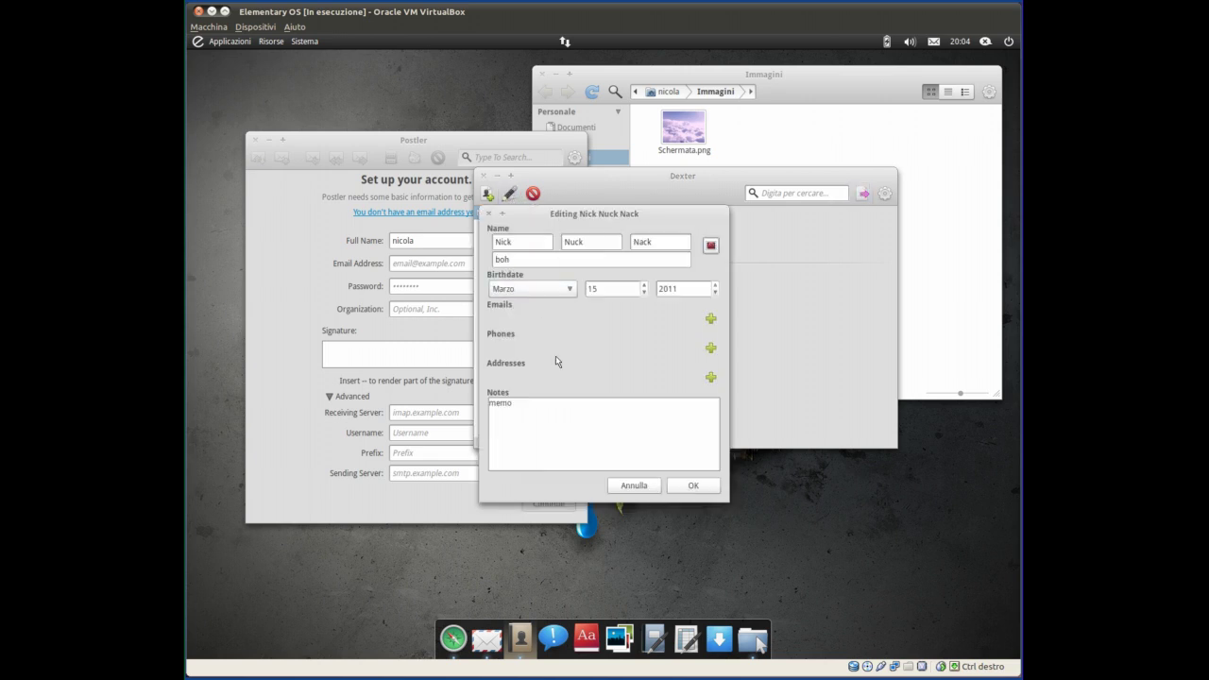
pyautogui.click(711, 246)
pyautogui.doubleClick(531, 241)
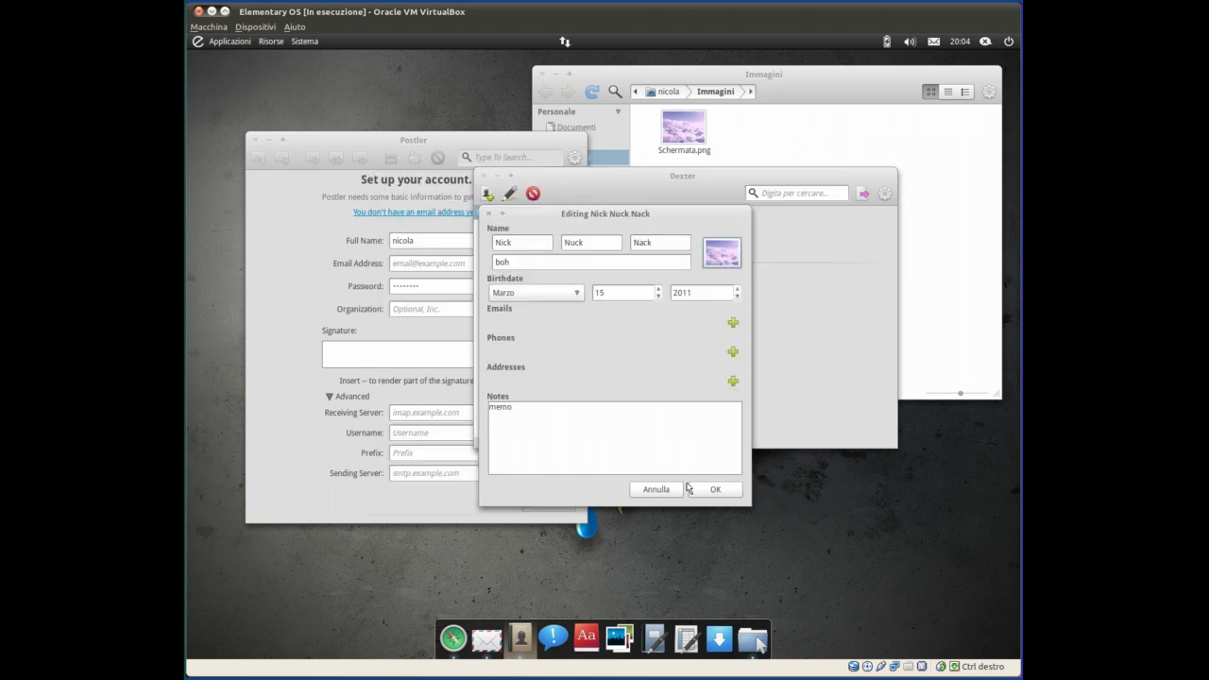
pyautogui.click(716, 498)
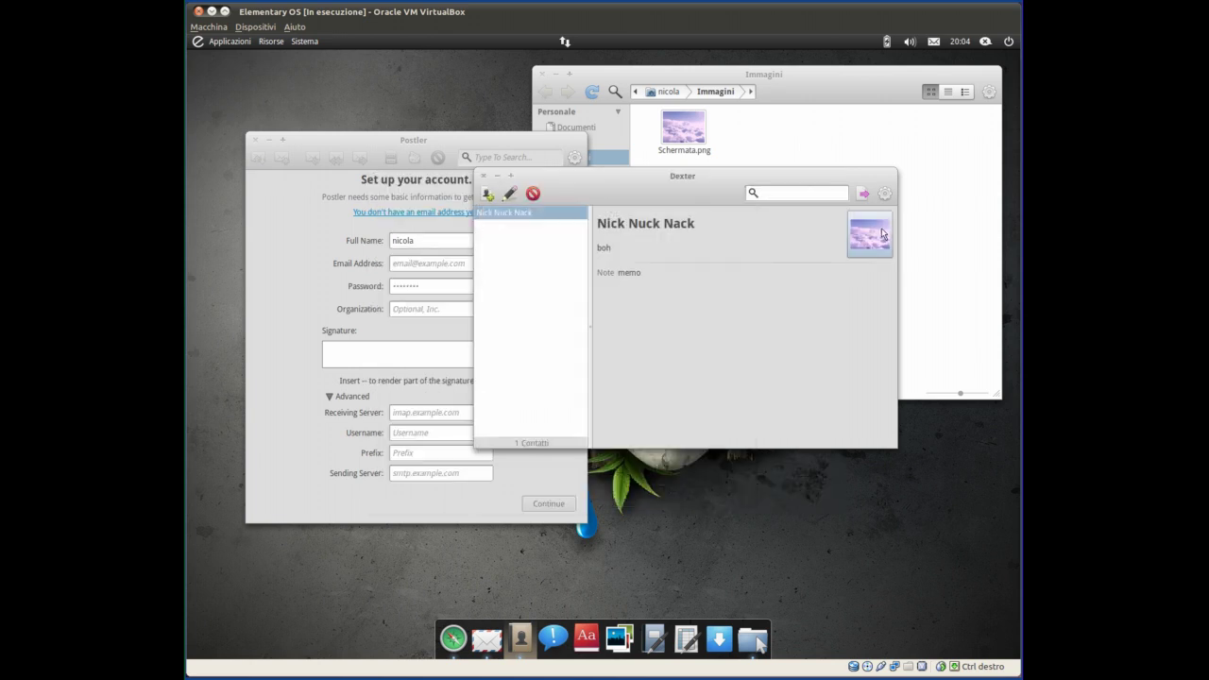
pyautogui.click(882, 233)
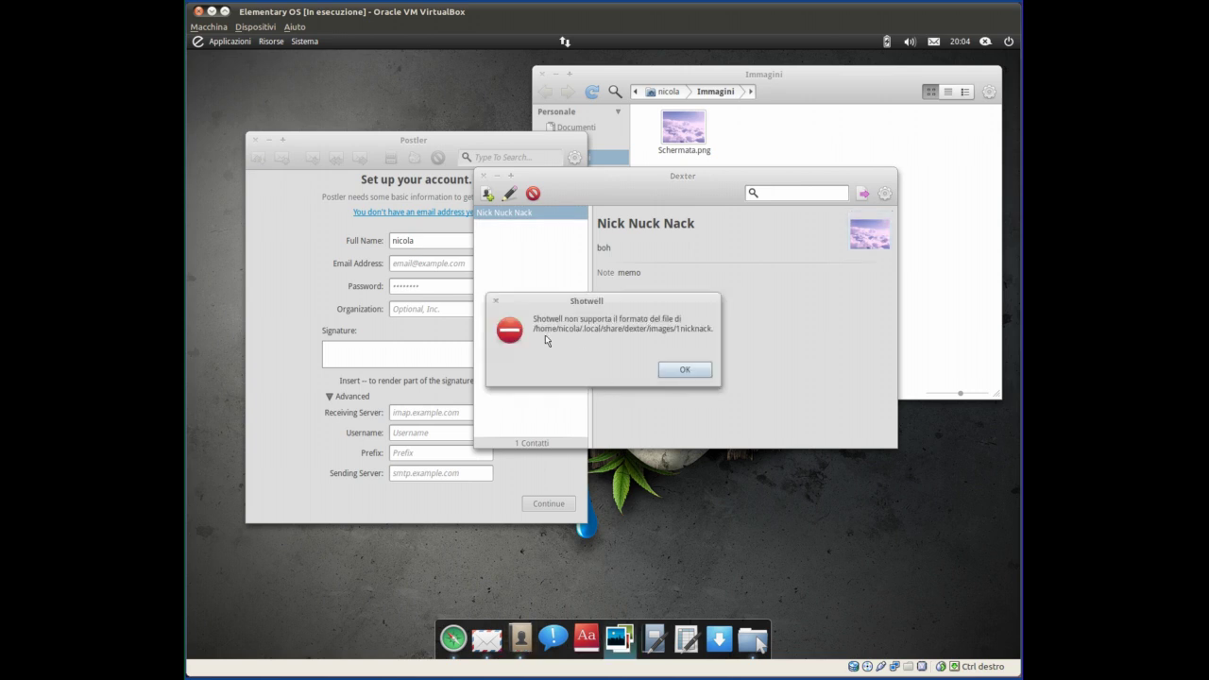
pyautogui.click(682, 370)
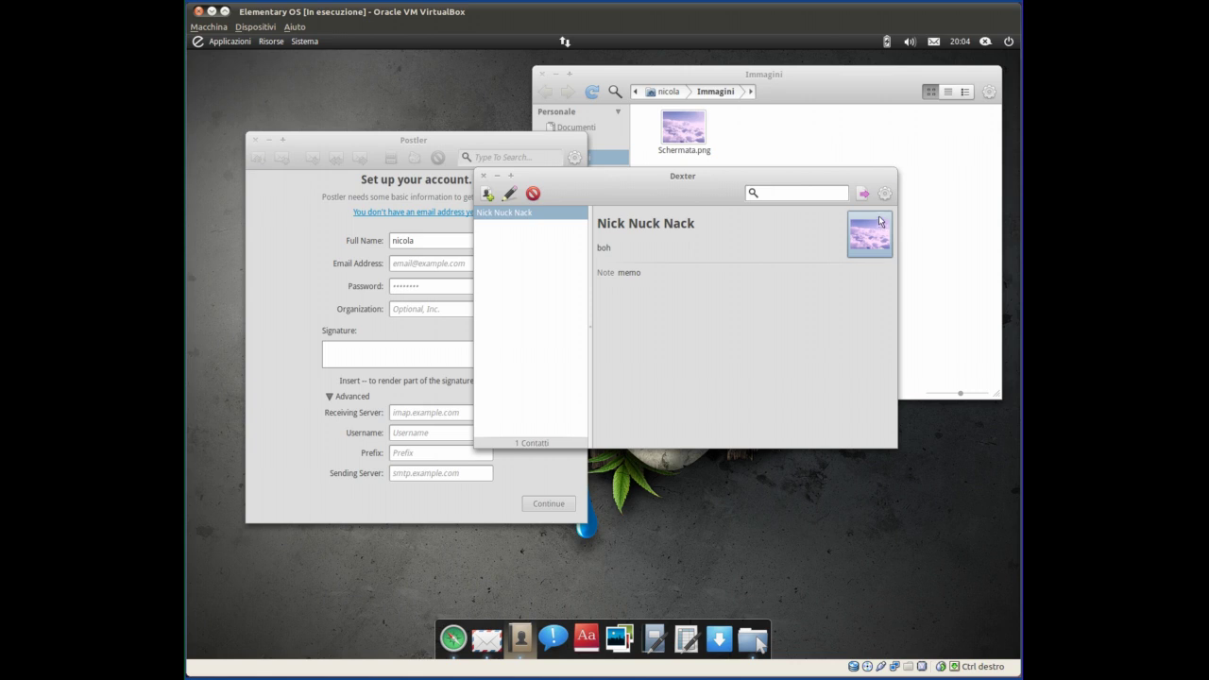
# View Dexter's version information and close the information dialog.
pyautogui.click(885, 195)
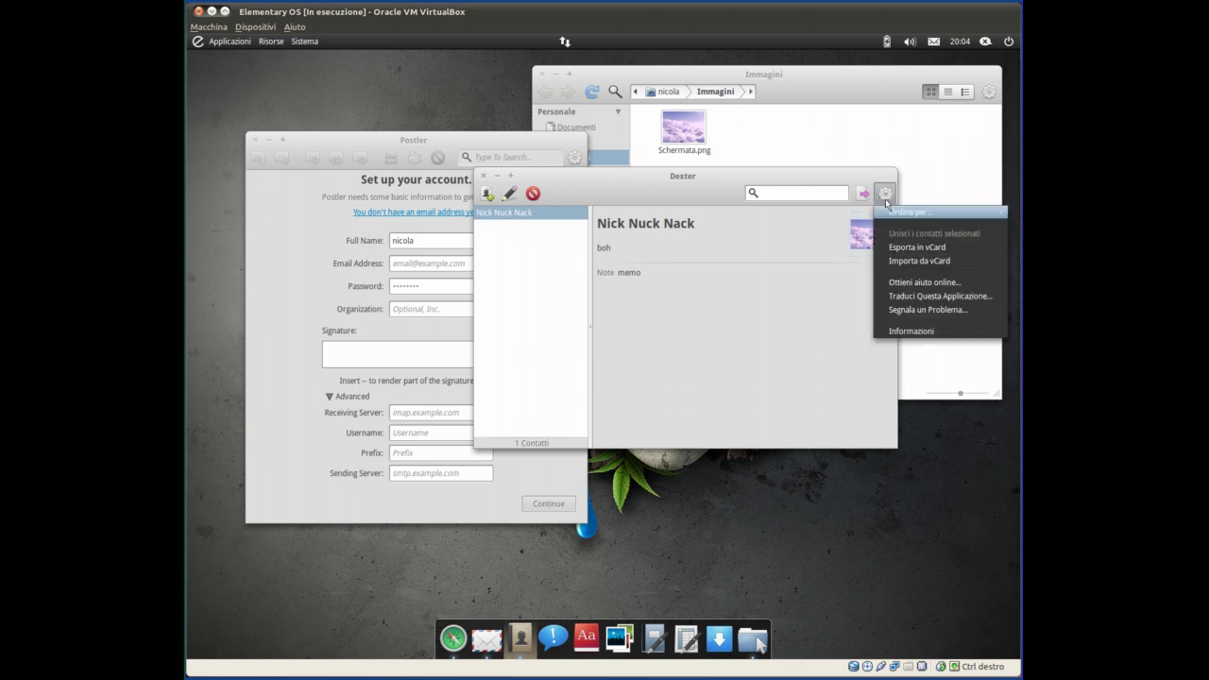
pyautogui.click(922, 333)
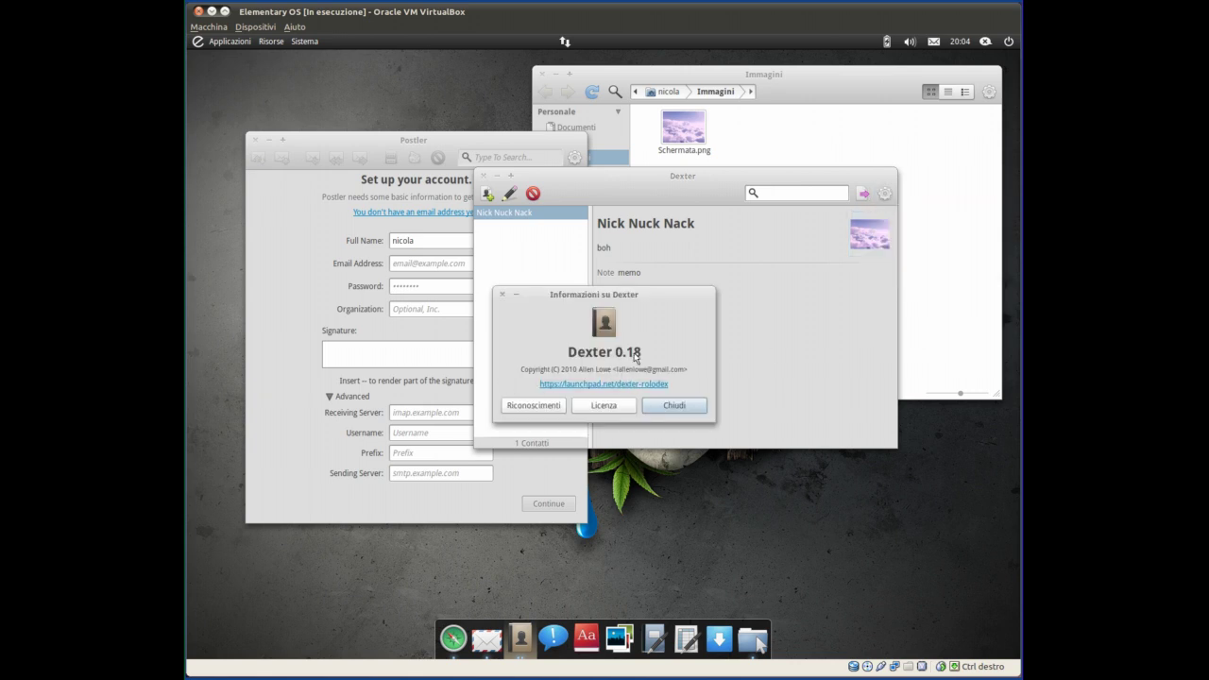
pyautogui.click(669, 411)
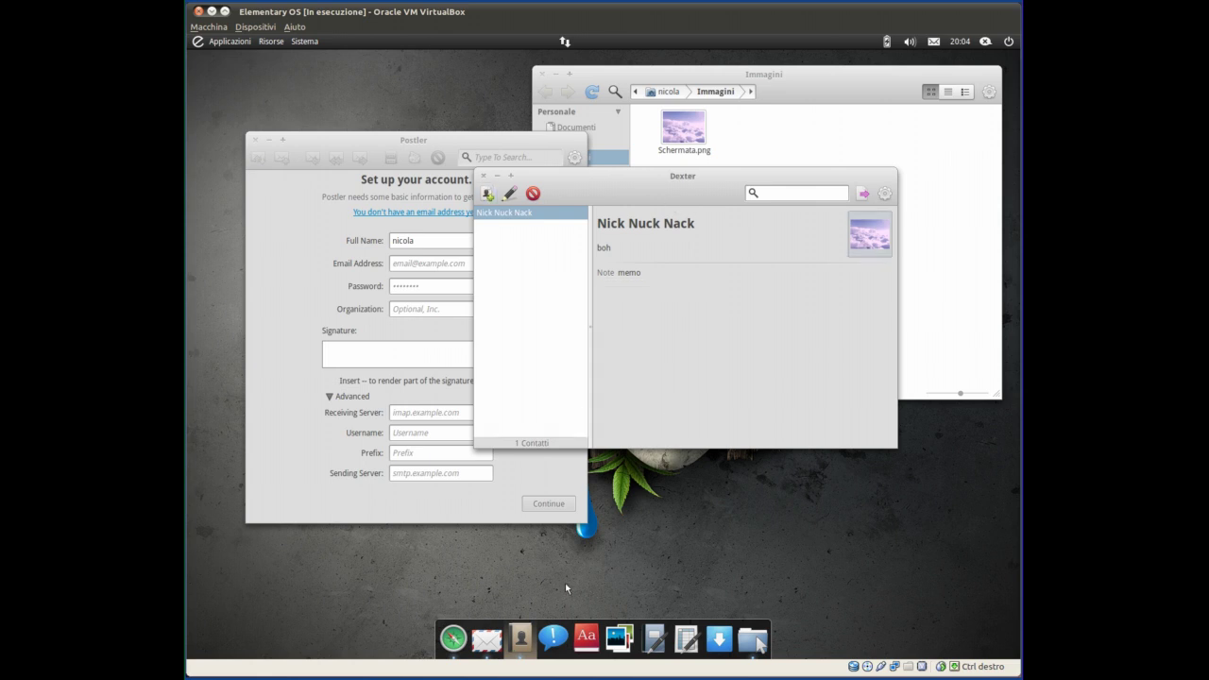
# Launch the Empathy messaging client, move its contact list toward the desktop's upper left, and cancel the account setup assistant.
pyautogui.click(555, 640)
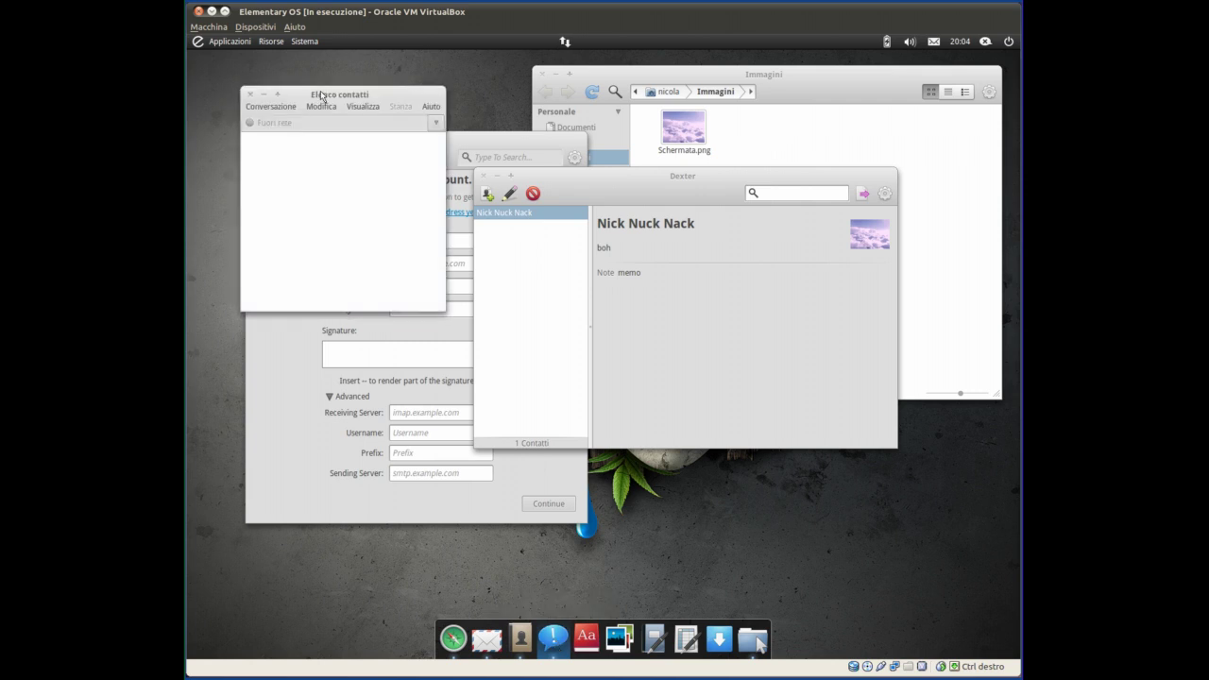
pyautogui.moveTo(525, 224); pyautogui.dragTo(344, 129)
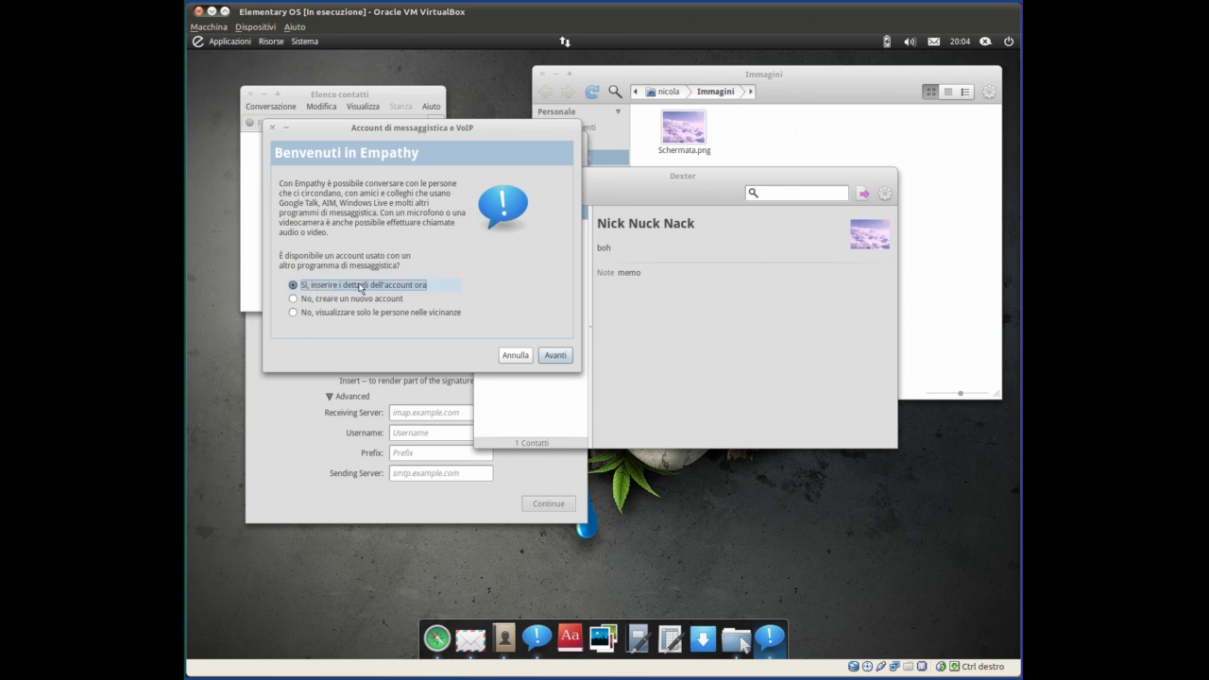
pyautogui.click(516, 356)
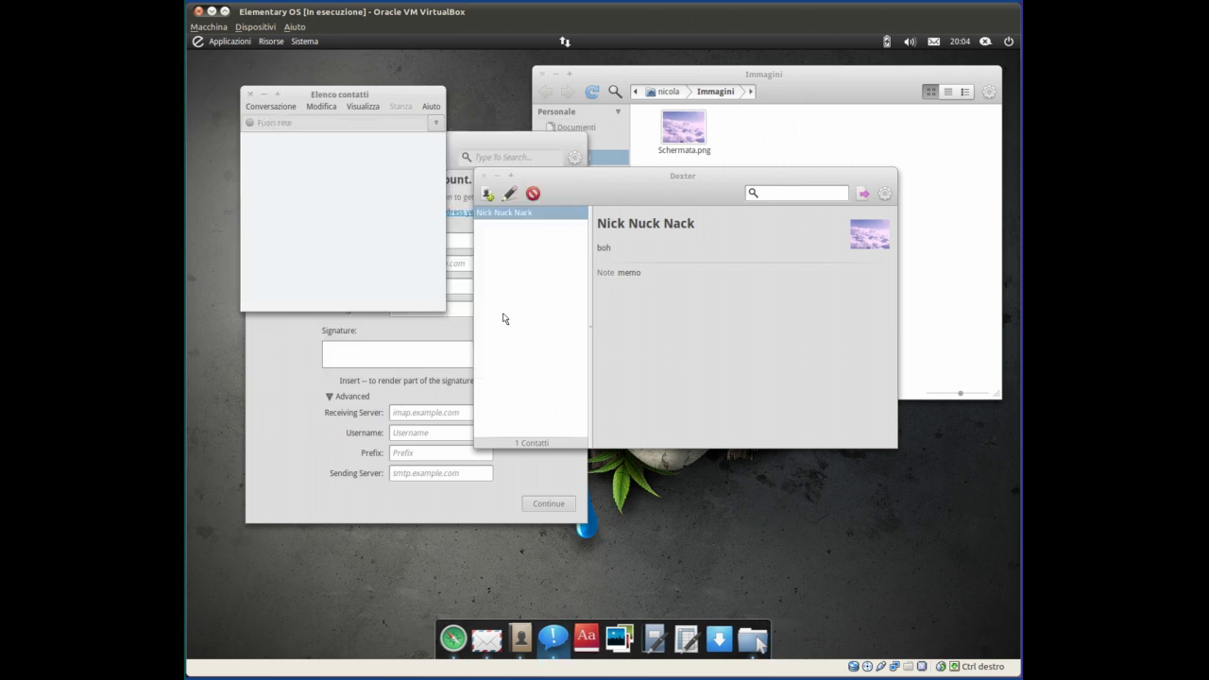
# Move the Empathy contact list closer to the desktop's upper-left corner and inspect the system's chat status and messaging options.
pyautogui.moveTo(332, 99); pyautogui.dragTo(288, 74)
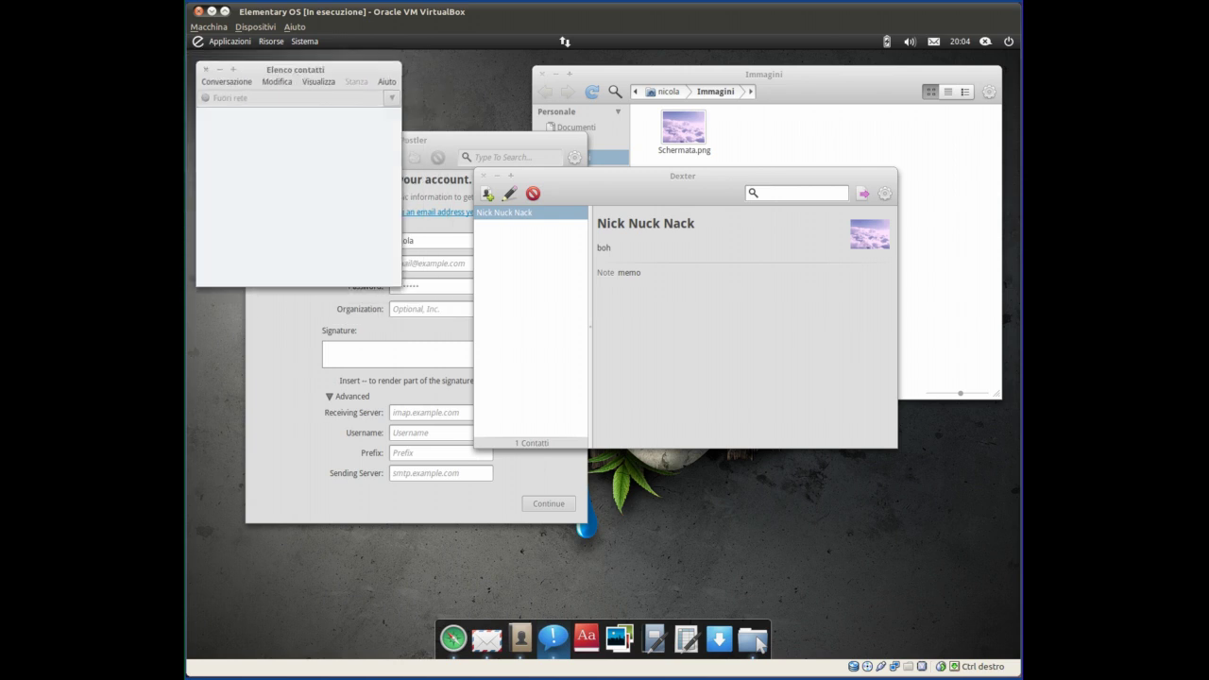
pyautogui.click(994, 42)
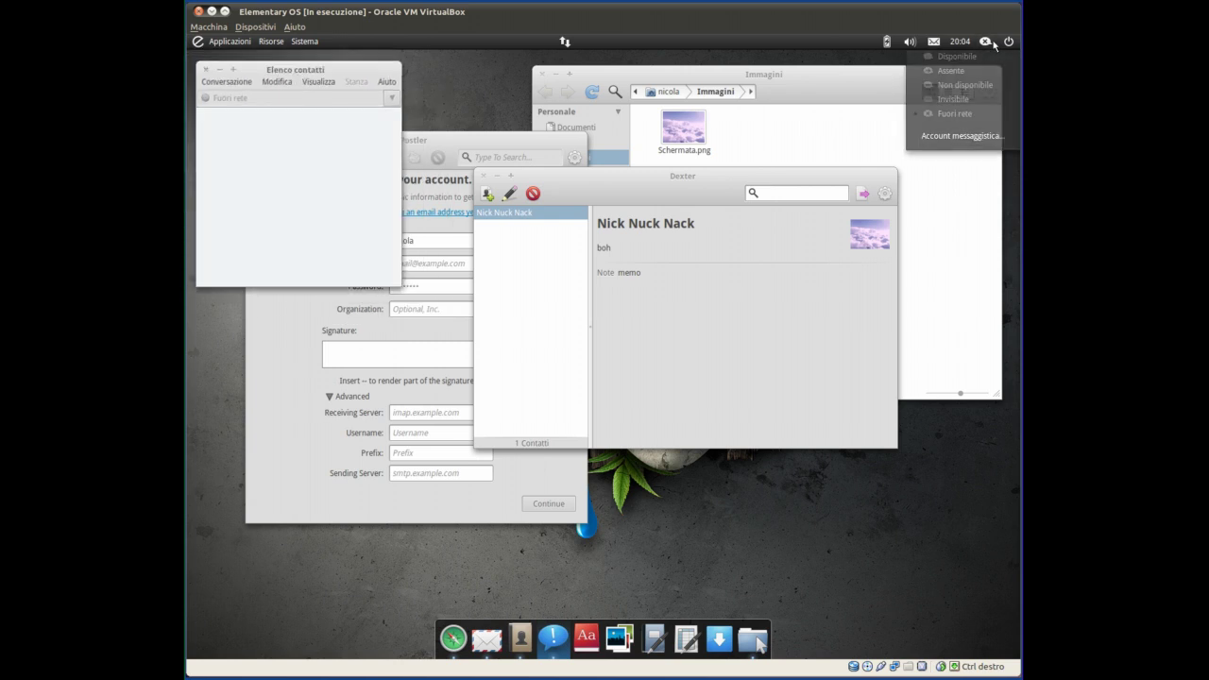
pyautogui.click(934, 42)
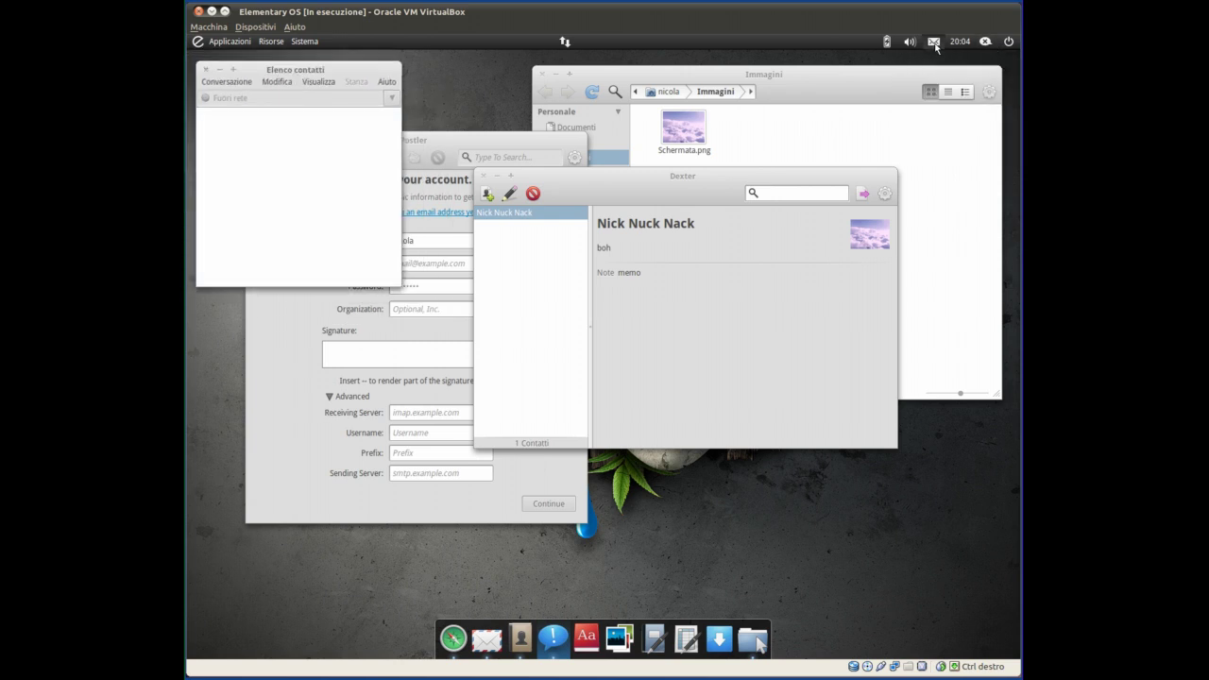
pyautogui.click(934, 43)
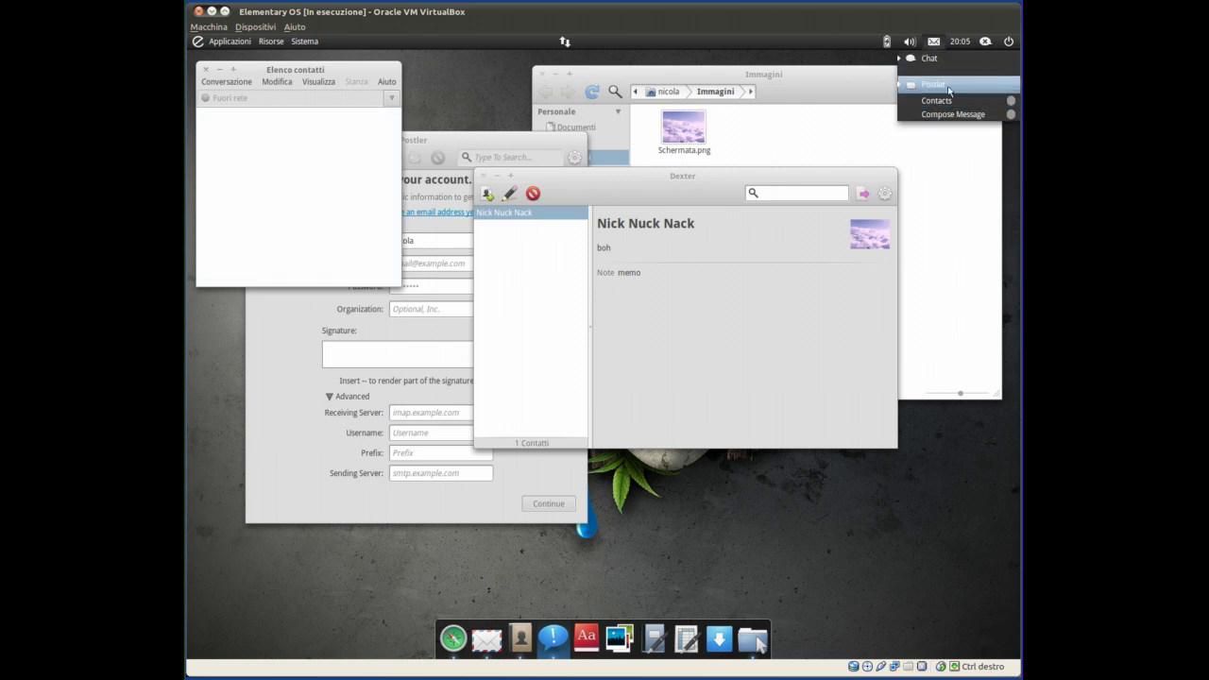
pyautogui.click(935, 44)
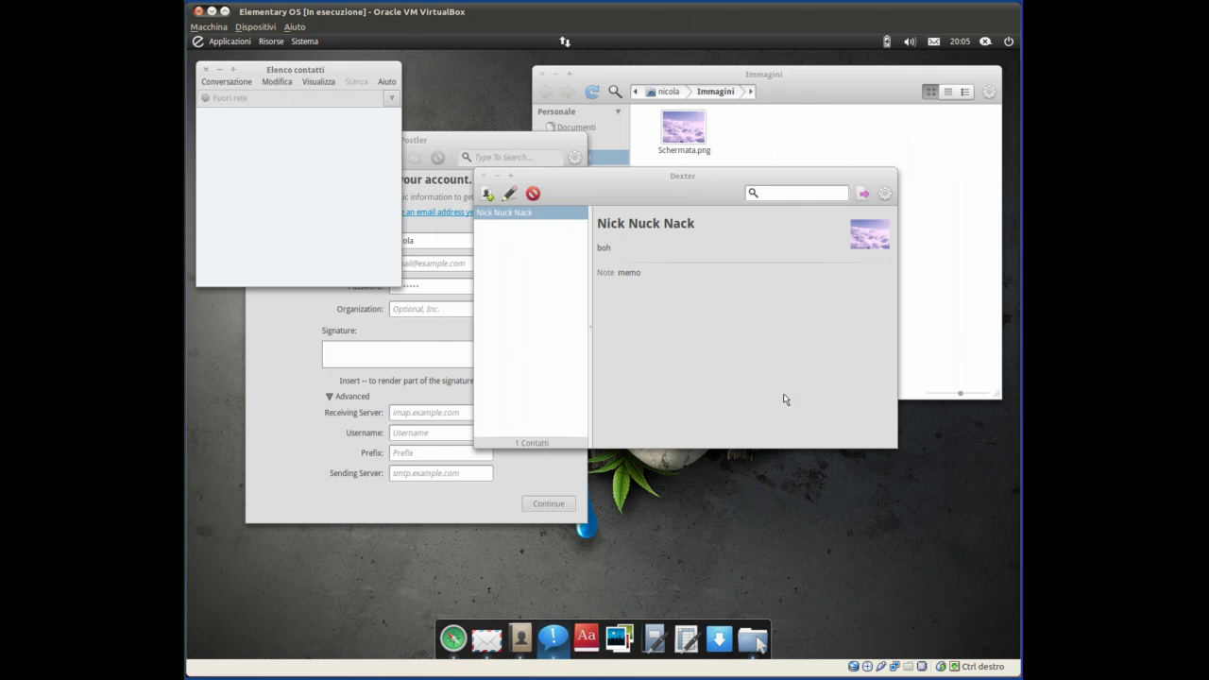
# Launch the Purple dictionary and look up the word "acqua".
pyautogui.click(582, 641)
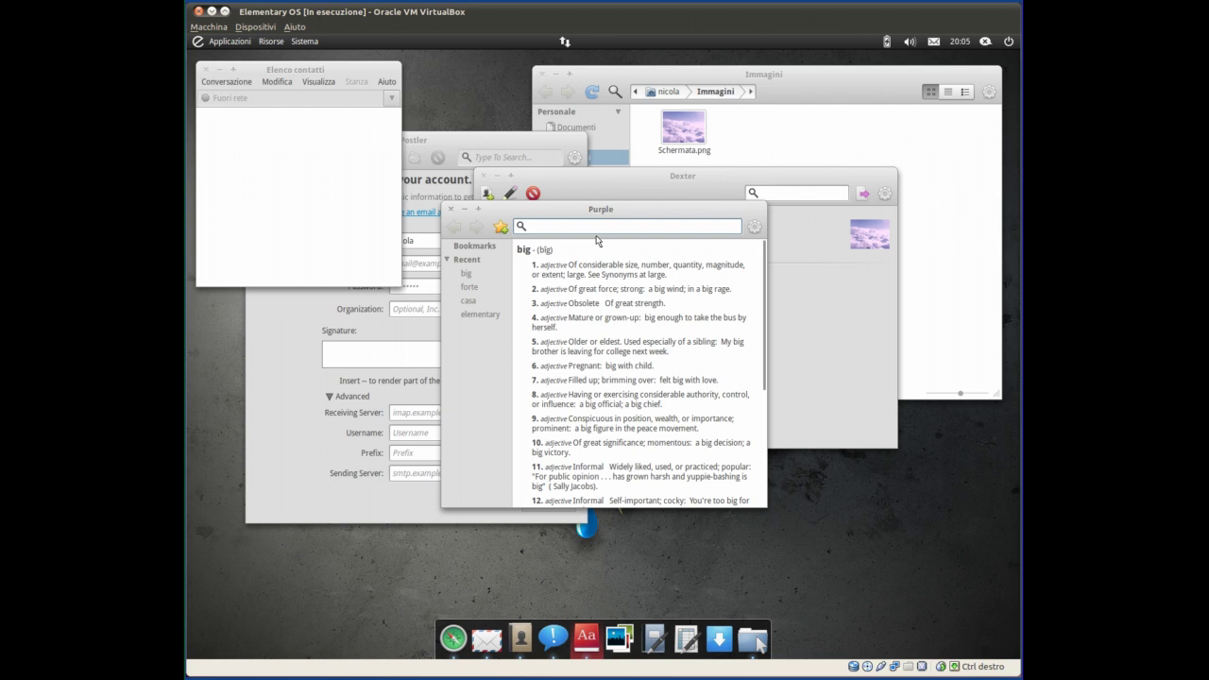
pyautogui.write('acqua')
pyautogui.press('Return')
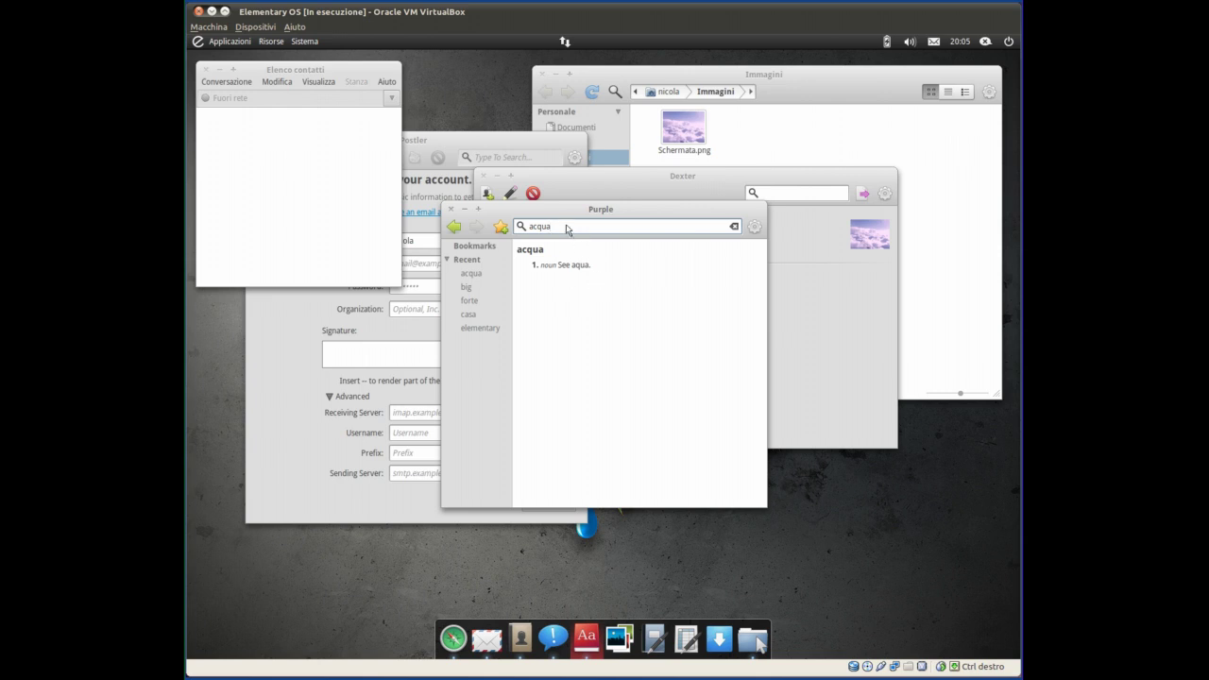
# Look up the word "house" in the dictionary and skim through its definitions.
pyautogui.press('BackSpace')
pyautogui.press('BackSpace')
pyautogui.write('house')
pyautogui.press('Return')
pyautogui.scroll(-4, 557, 283)
pyautogui.scroll(4, 554, 263)
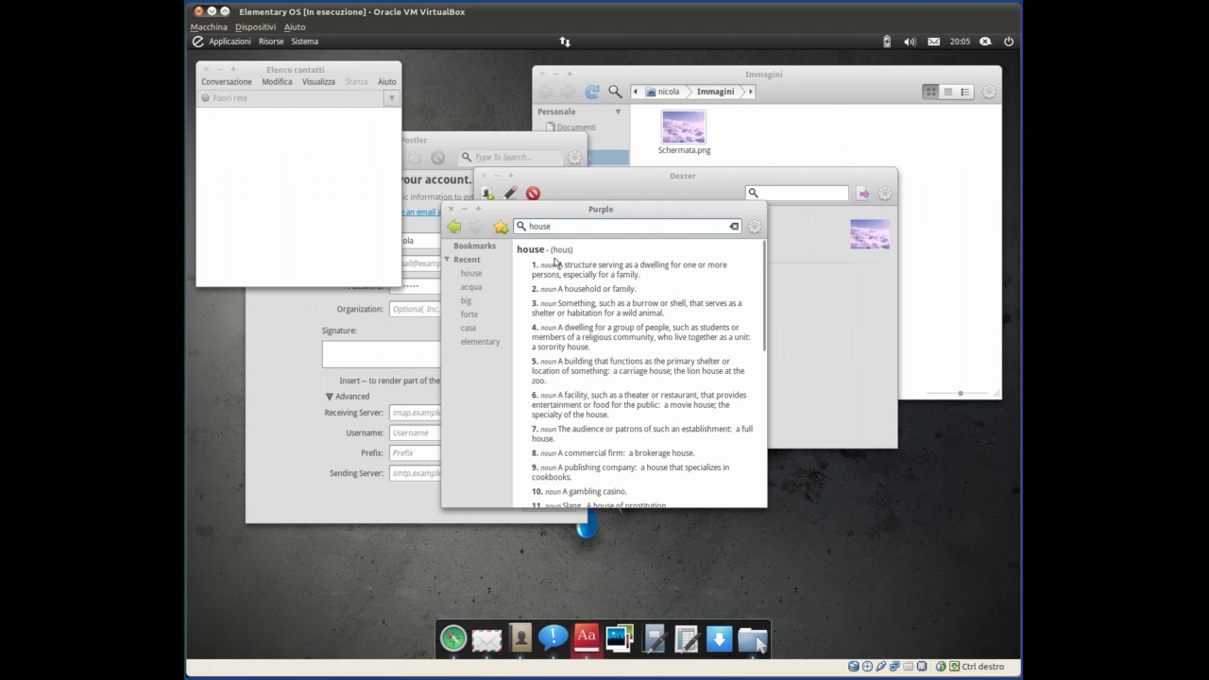
# View Purple's version information, close the dialog, and check the dictionary's remaining options.
pyautogui.click(754, 226)
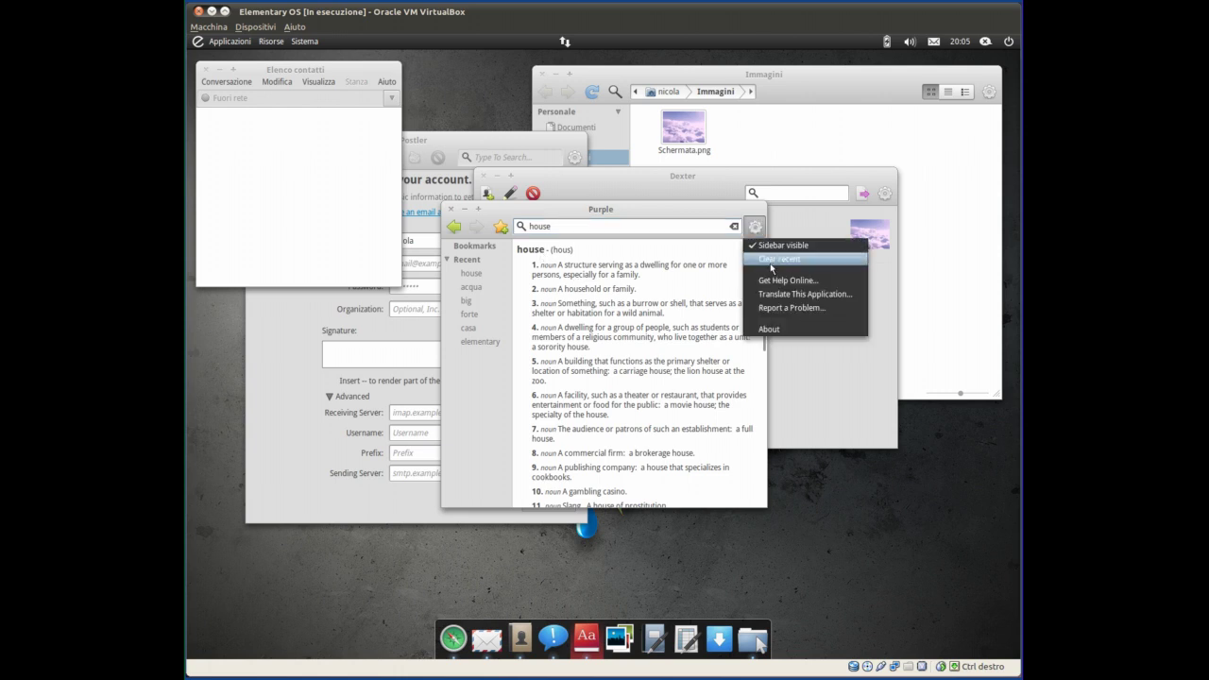
pyautogui.click(784, 328)
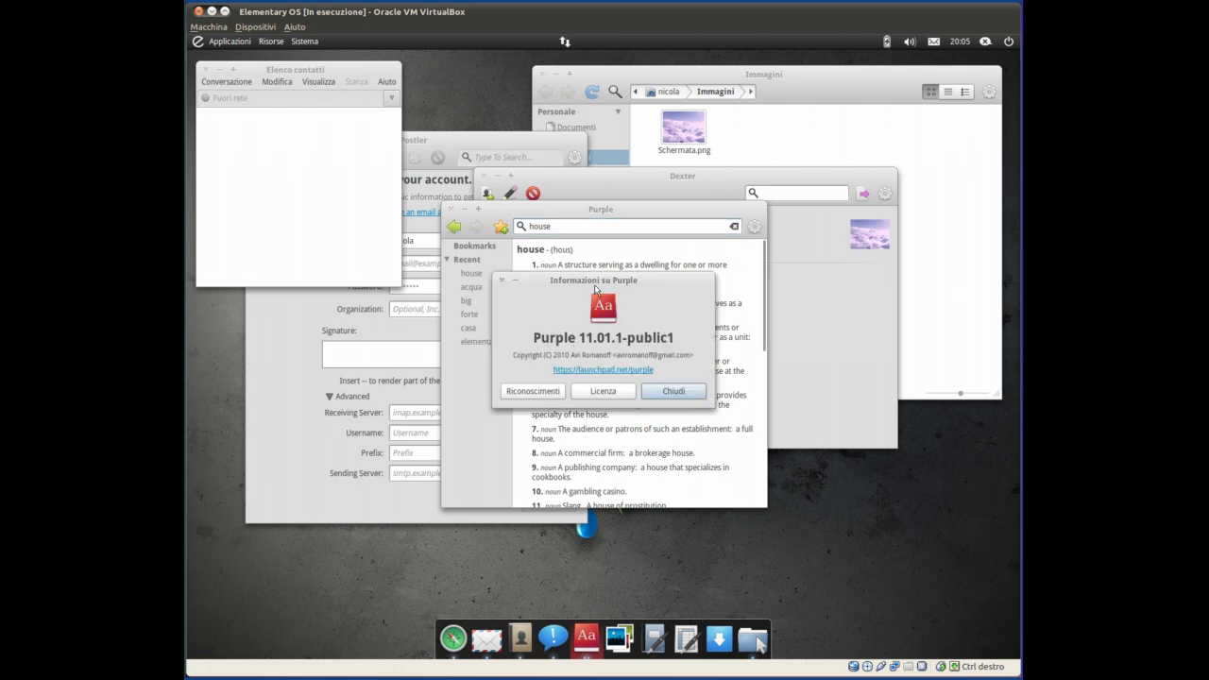
pyautogui.click(686, 393)
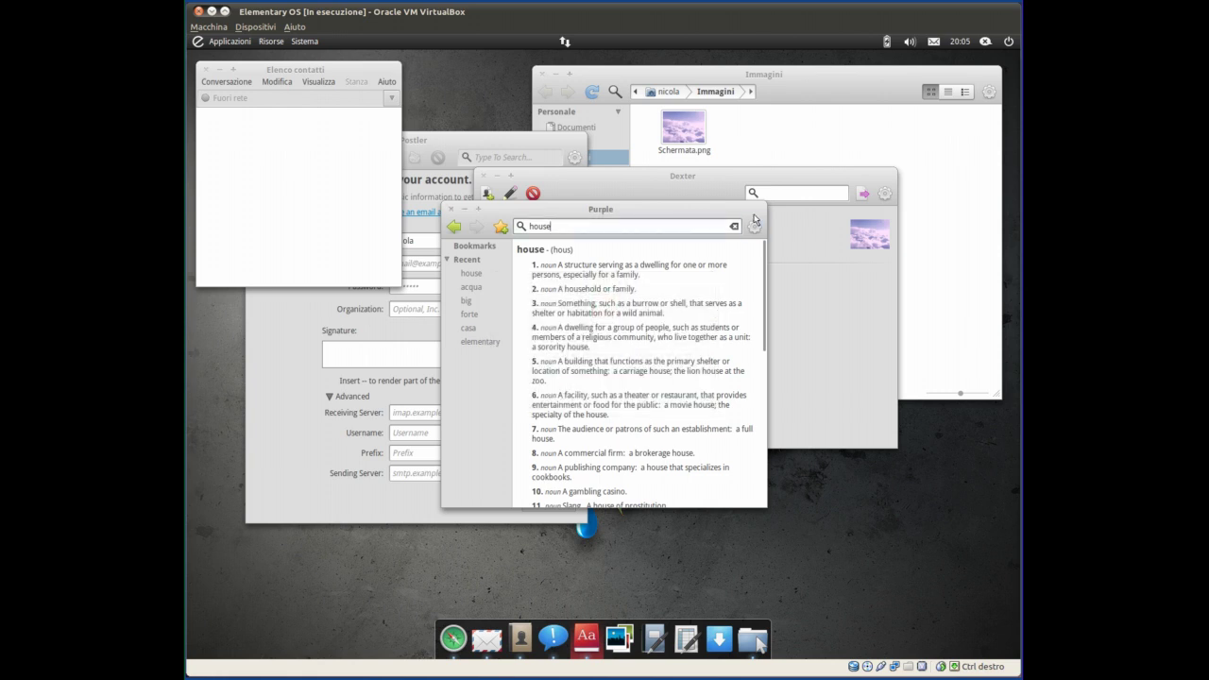
pyautogui.click(755, 226)
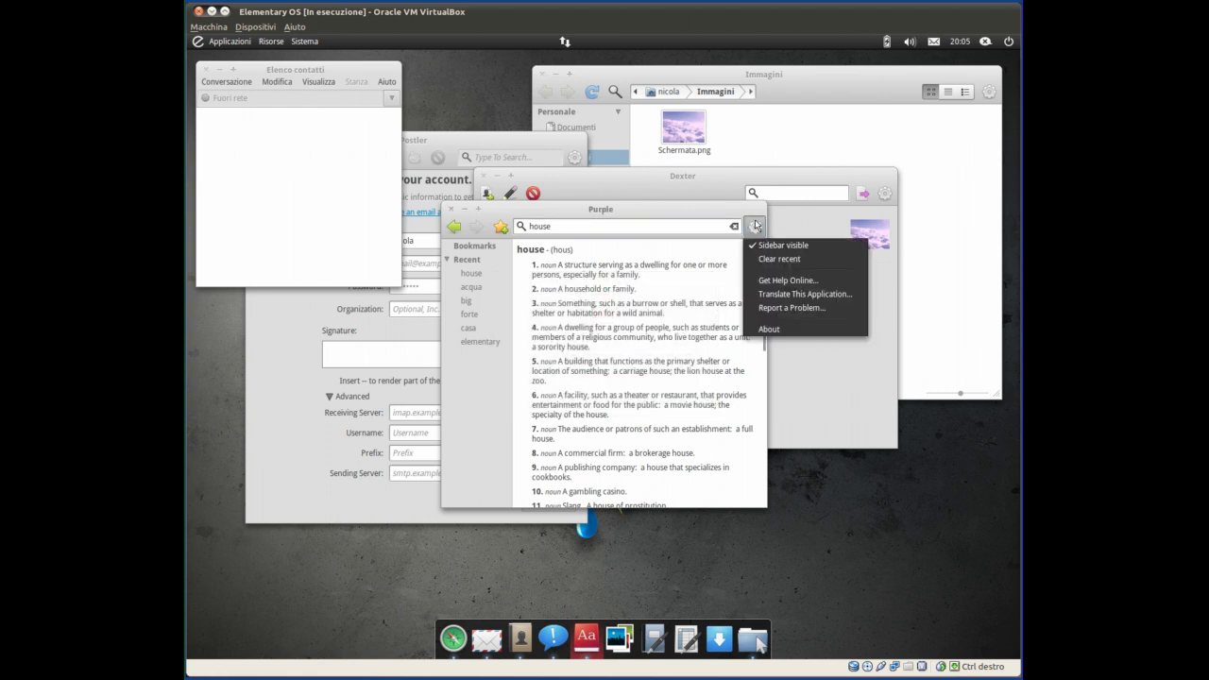
pyautogui.click(755, 226)
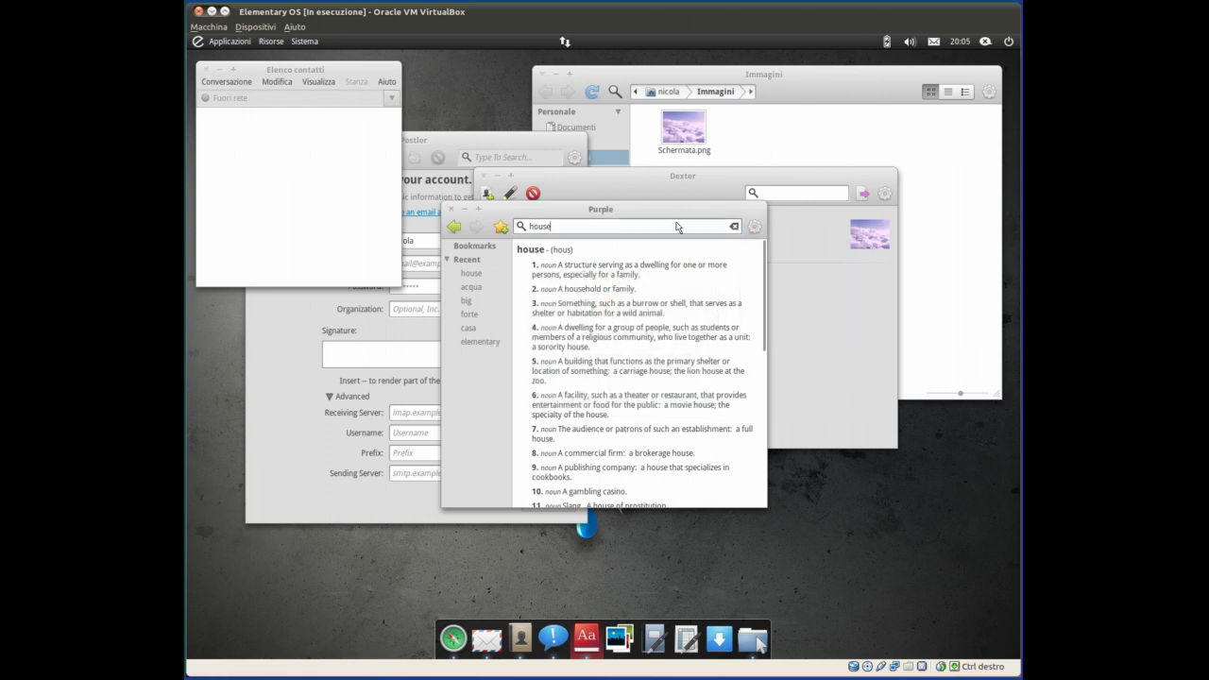
# Launch the Shotwell photo manager and reposition its main window and welcome dialog toward the desktop's upper left.
pyautogui.click(616, 642)
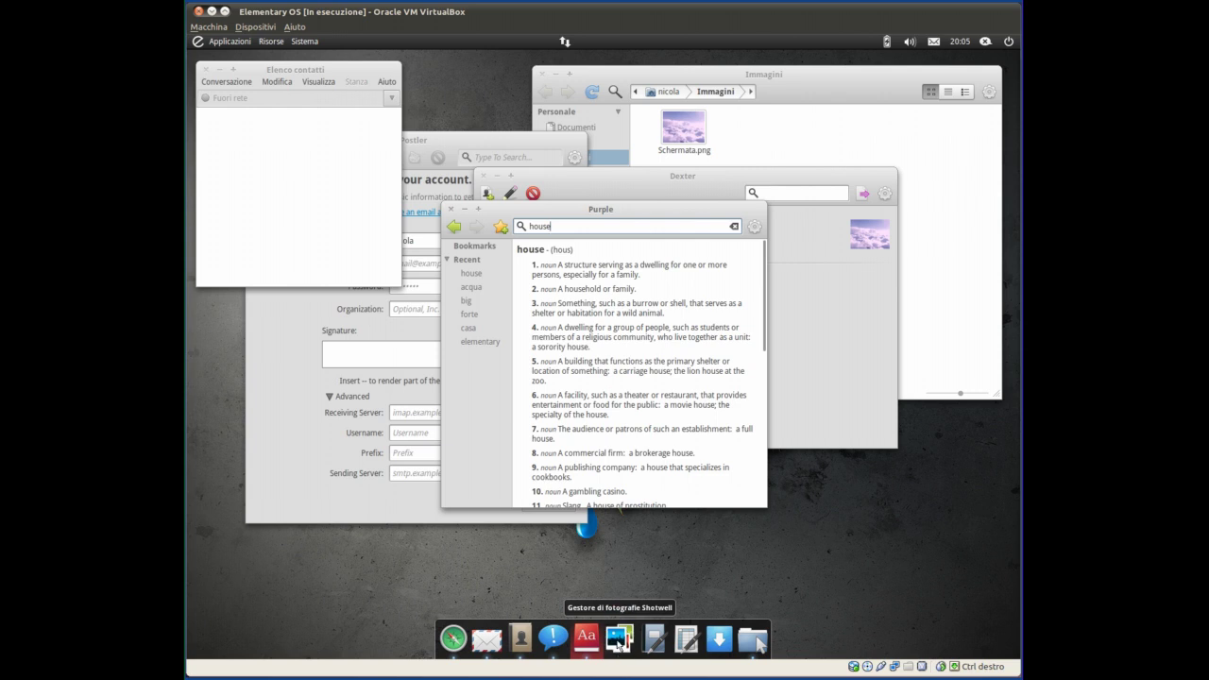
pyautogui.moveTo(681, 293); pyautogui.dragTo(514, 150)
pyautogui.moveTo(734, 378); pyautogui.dragTo(561, 212)
# Send Shotwell's welcome dialog and its main window to the lower-left workspace.
pyautogui.rightClick(561, 205)
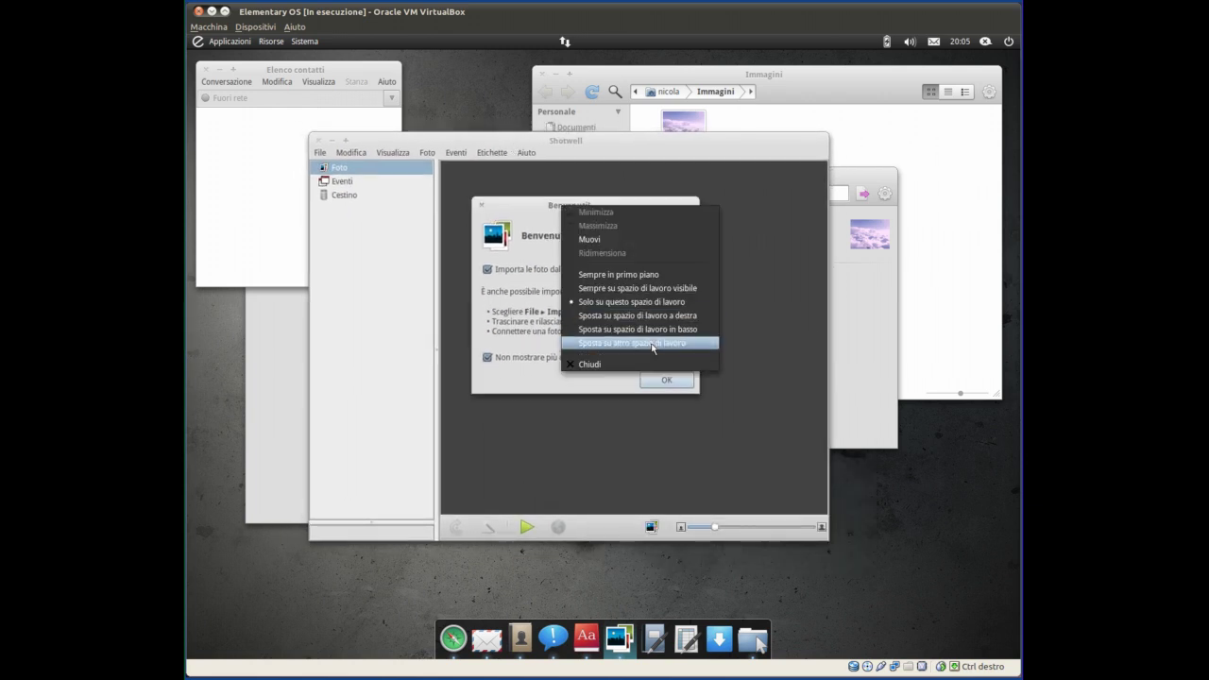
pyautogui.moveTo(657, 348)
pyautogui.click(769, 371)
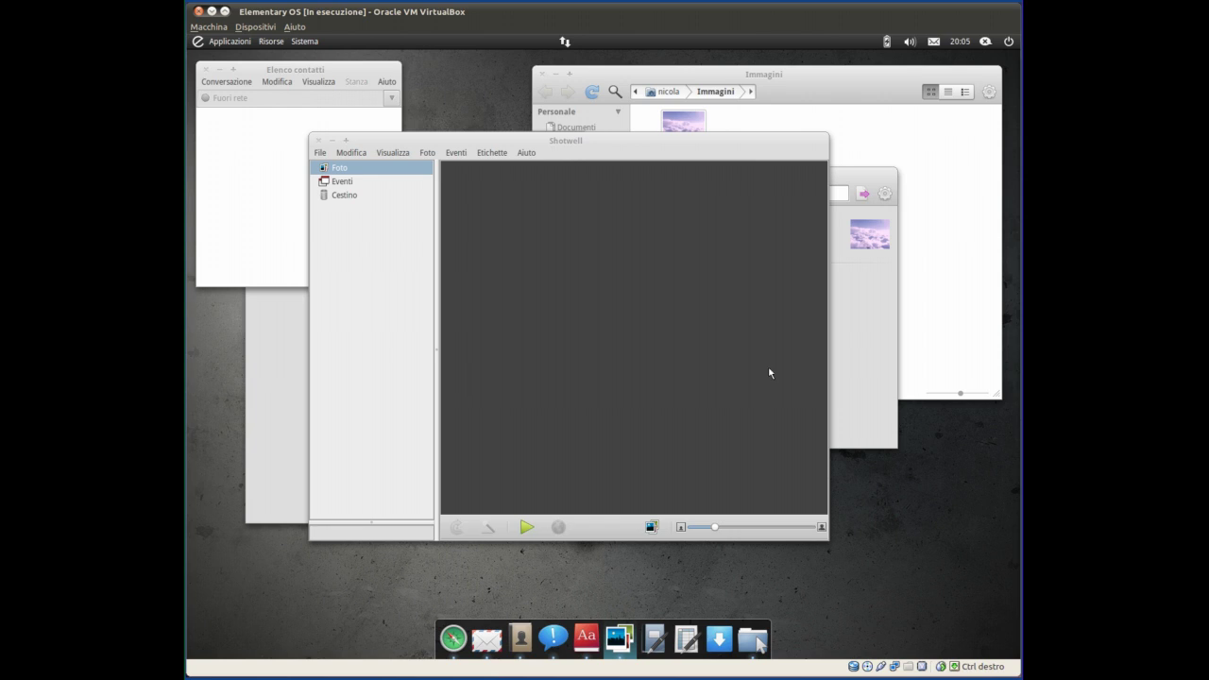
pyautogui.rightClick(555, 142)
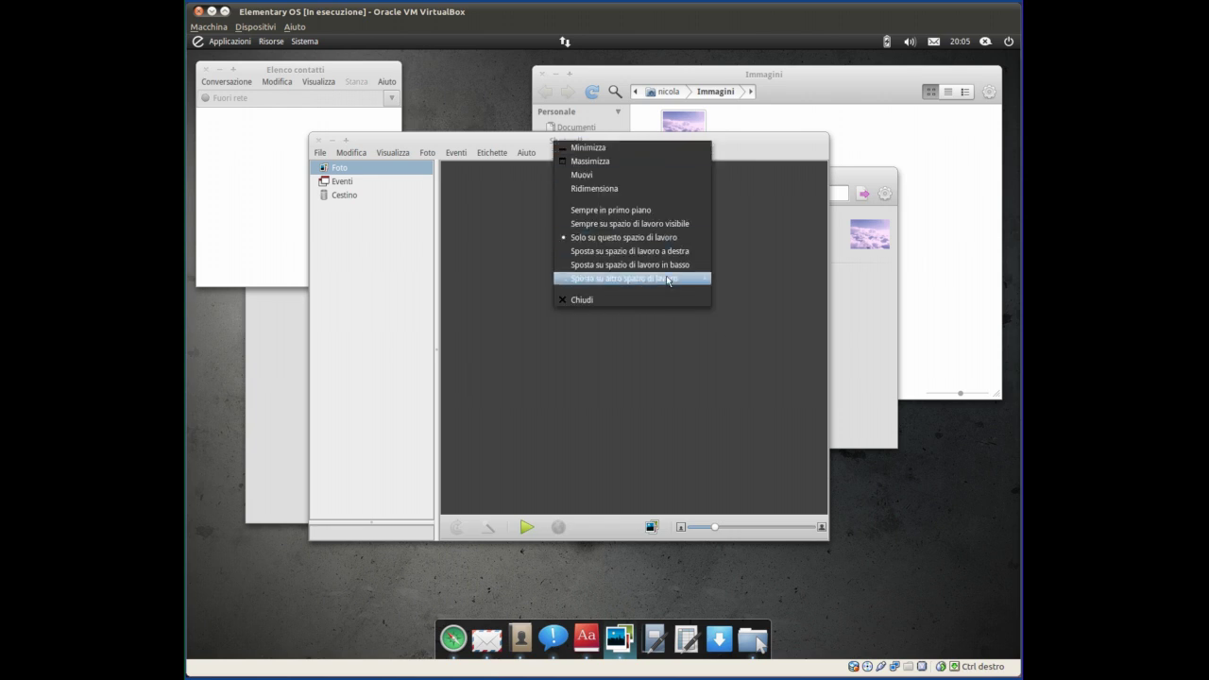
pyautogui.moveTo(686, 284)
pyautogui.click(755, 305)
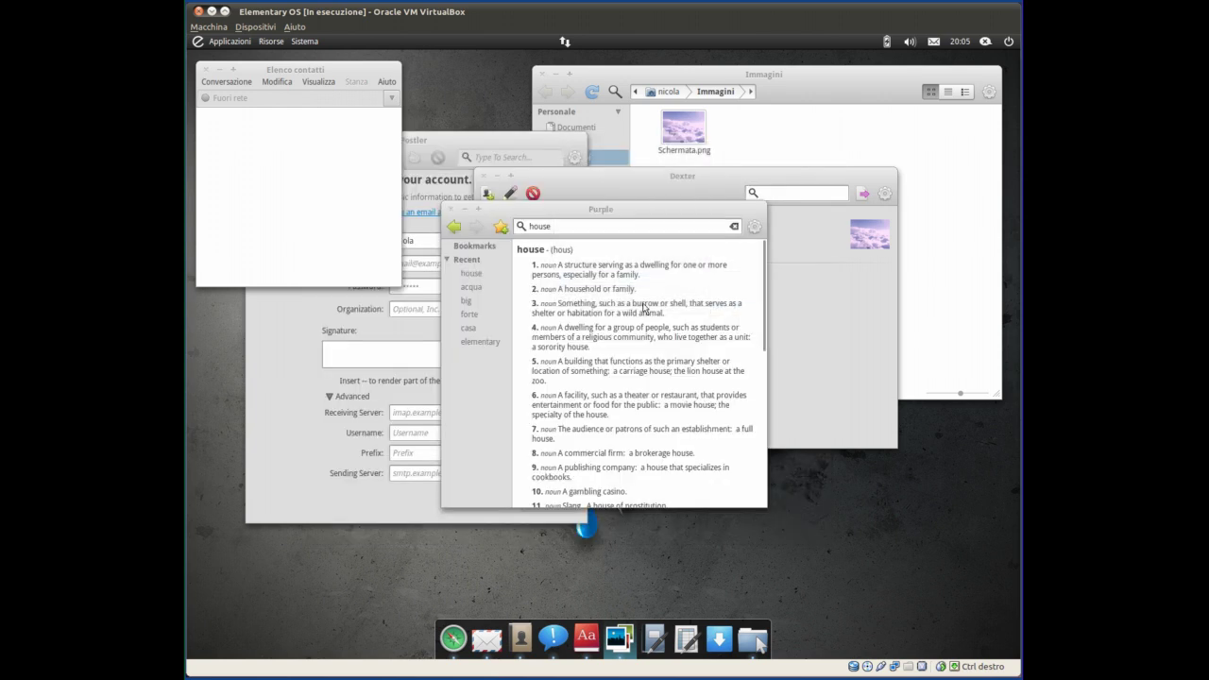
# Switch to the workspace holding Shotwell and import the photos from the Immagini folder, dismissing the completion message.
pyautogui.press('super+e')
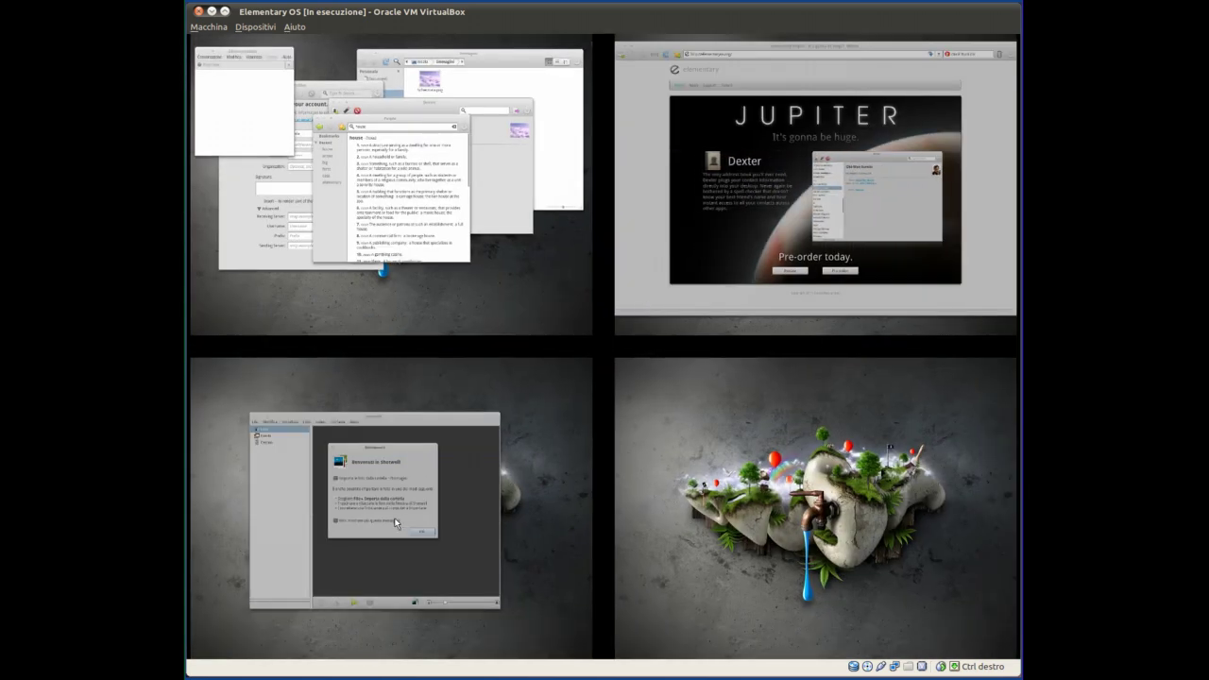
pyautogui.click(417, 503)
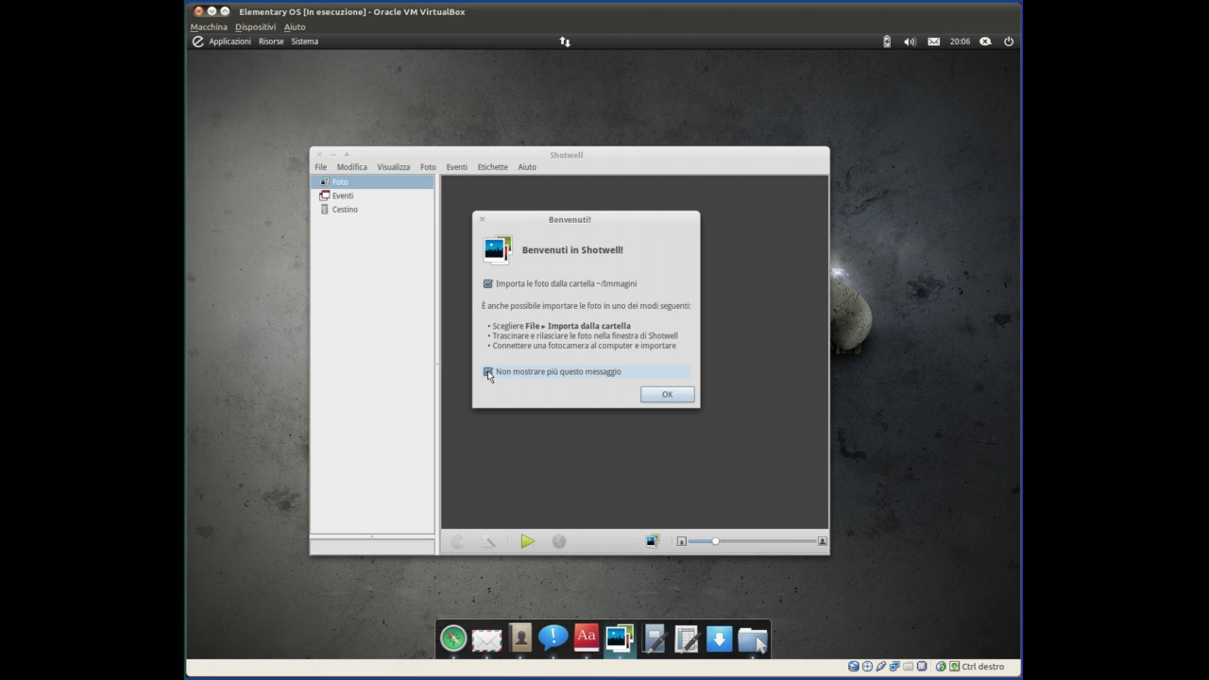
pyautogui.click(666, 395)
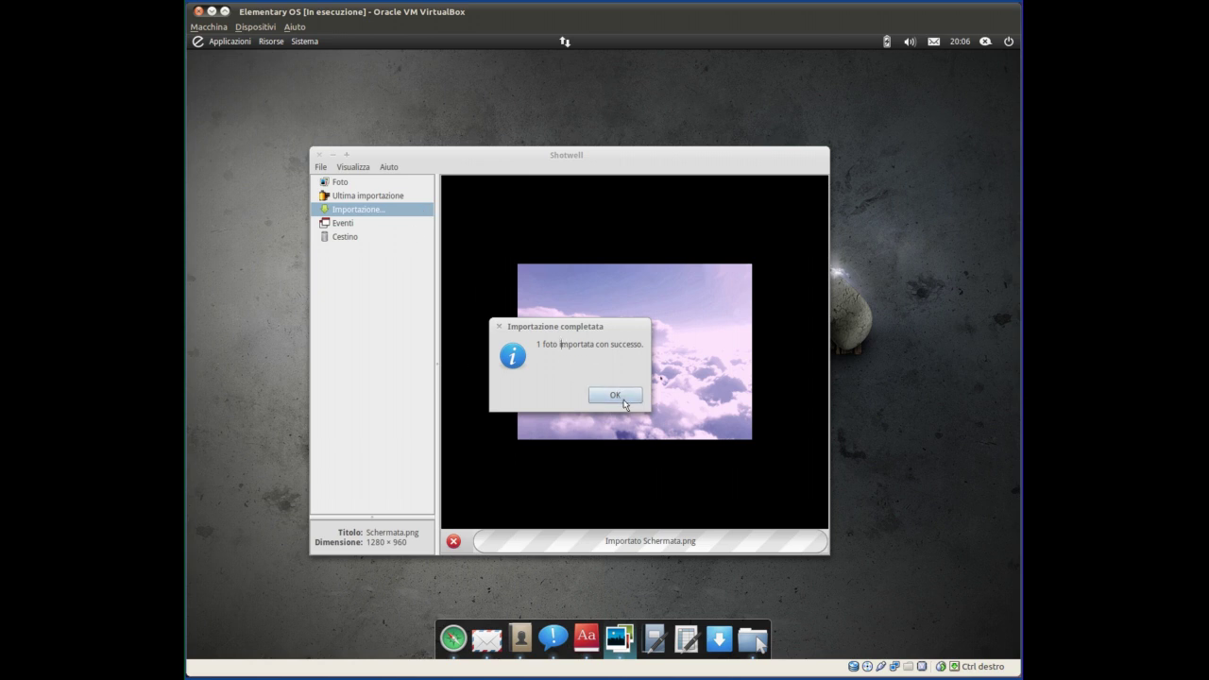
pyautogui.moveTo(626, 347); pyautogui.dragTo(593, 418)
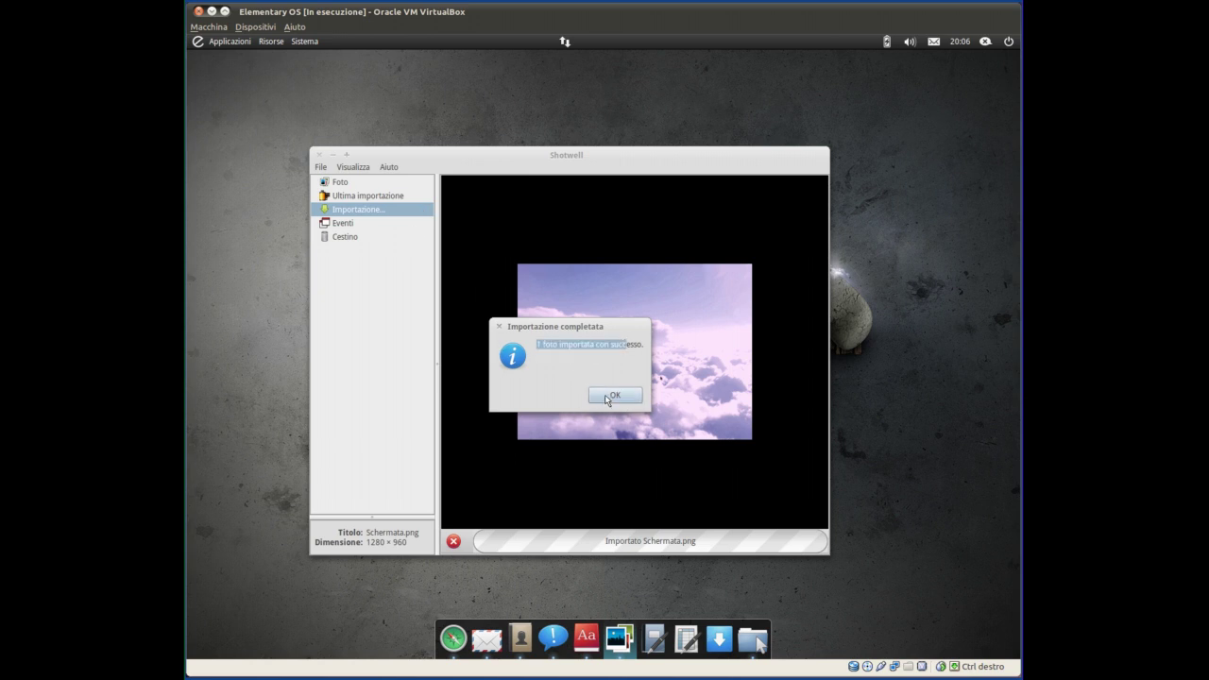
pyautogui.click(582, 365)
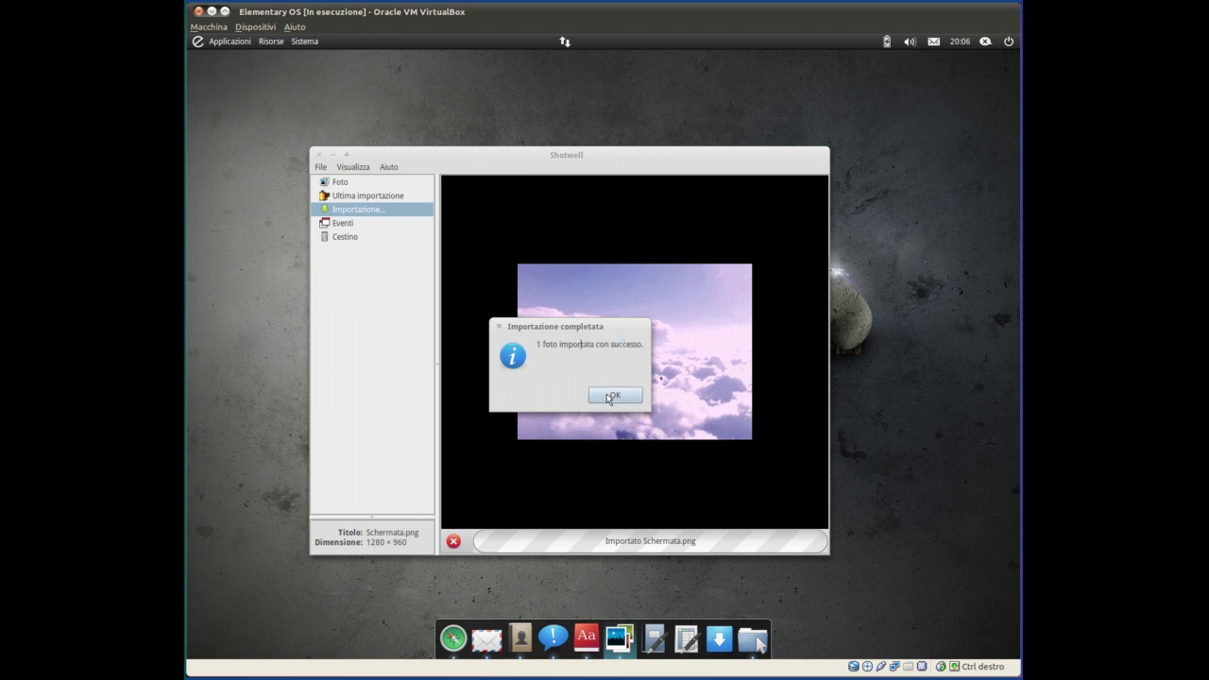
pyautogui.click(614, 394)
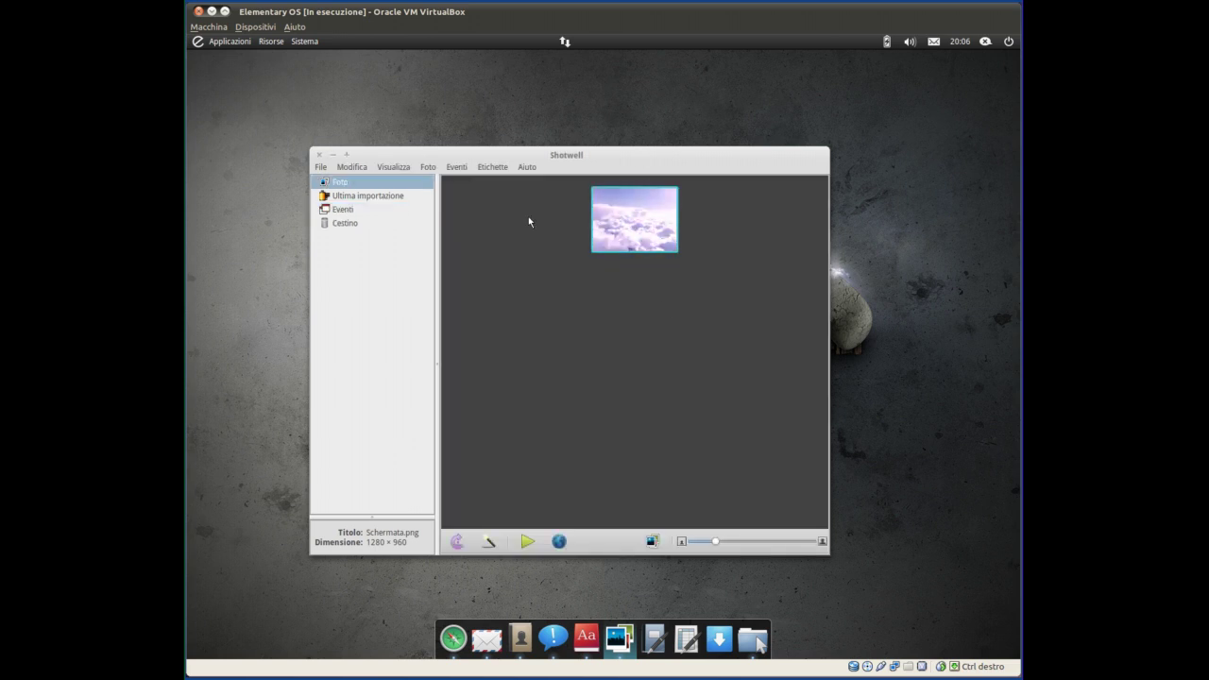
# Browse Shotwell's events, last import and photo library, and open the imported Schermata.png photo in full view.
pyautogui.click(342, 212)
pyautogui.click(338, 196)
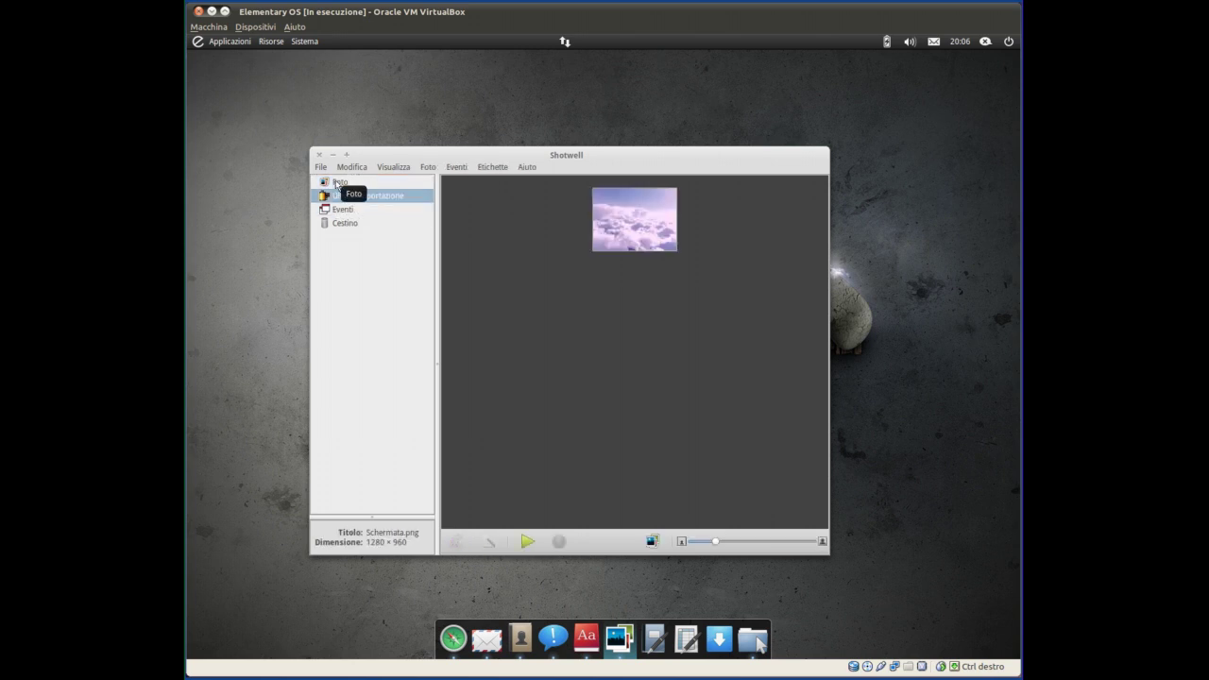
pyautogui.click(338, 182)
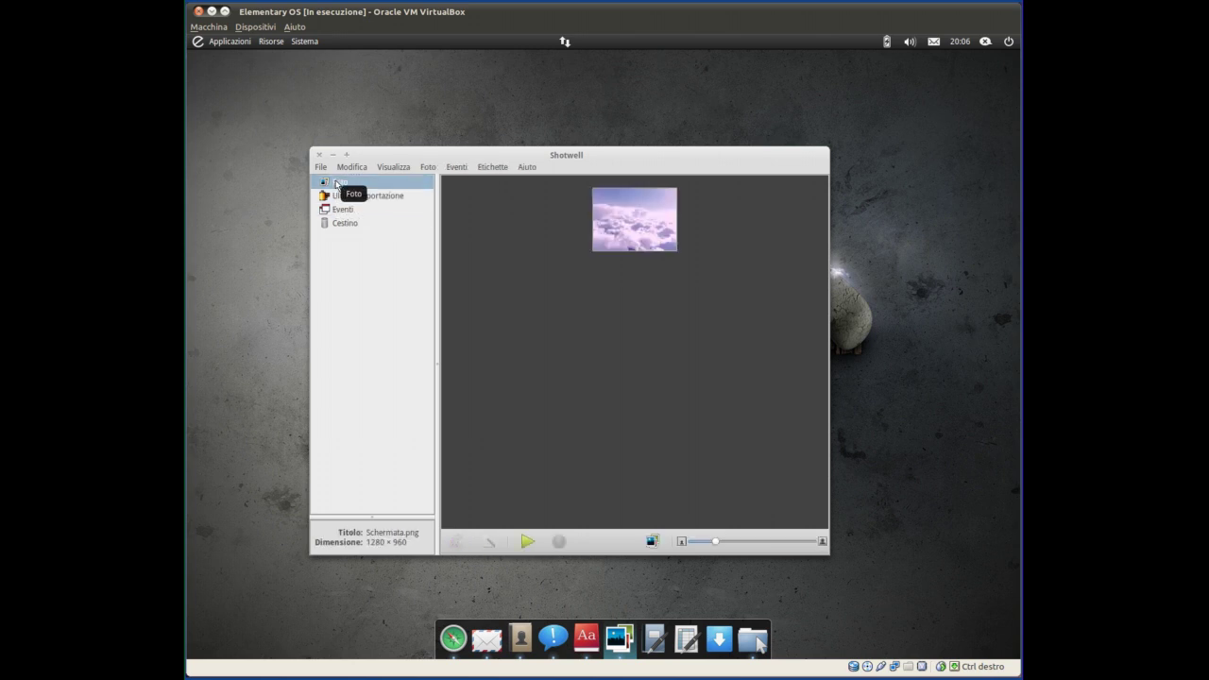
pyautogui.doubleClick(650, 219)
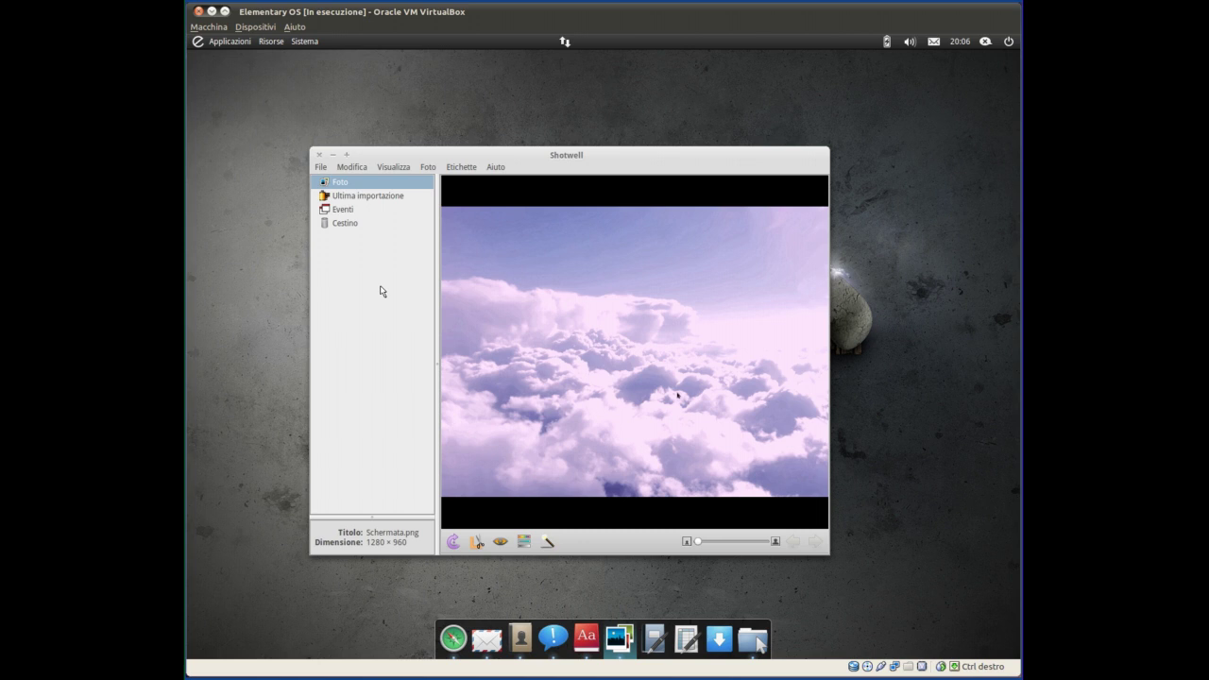
# Review the workspace overview and the spread of all open windows, and switch to the Midori browser window.
pyautogui.press('super+e')
pyautogui.press('super+e')
pyautogui.press('super+w')
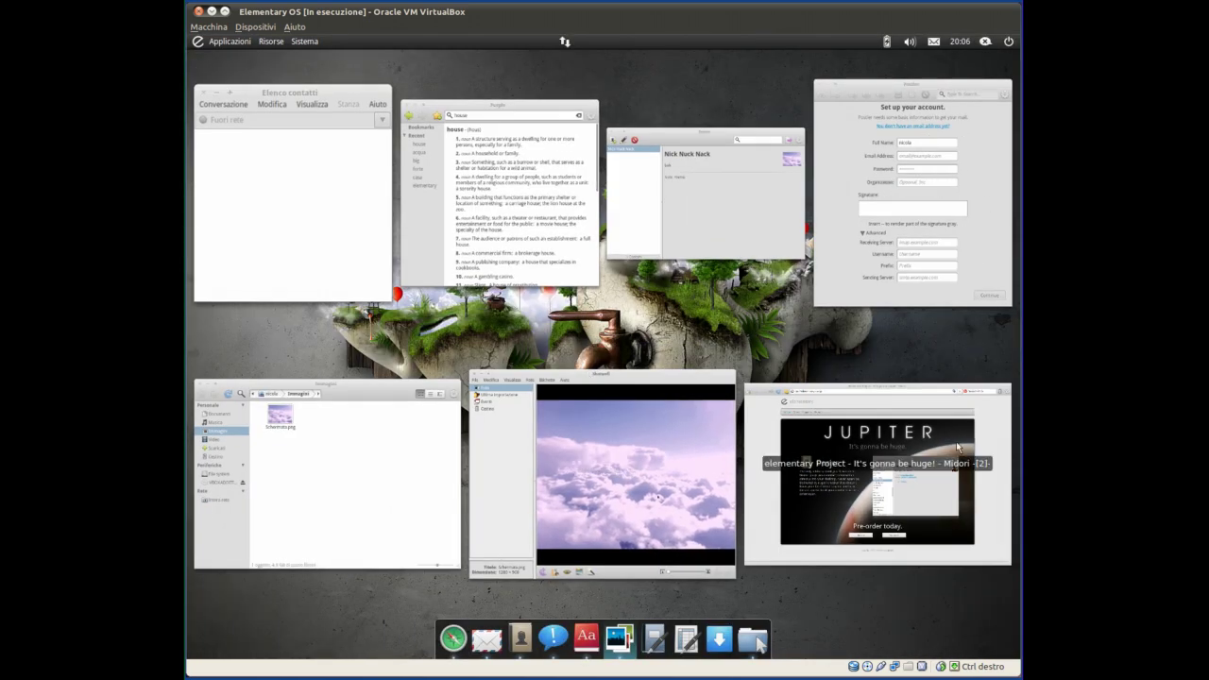
pyautogui.click(816, 445)
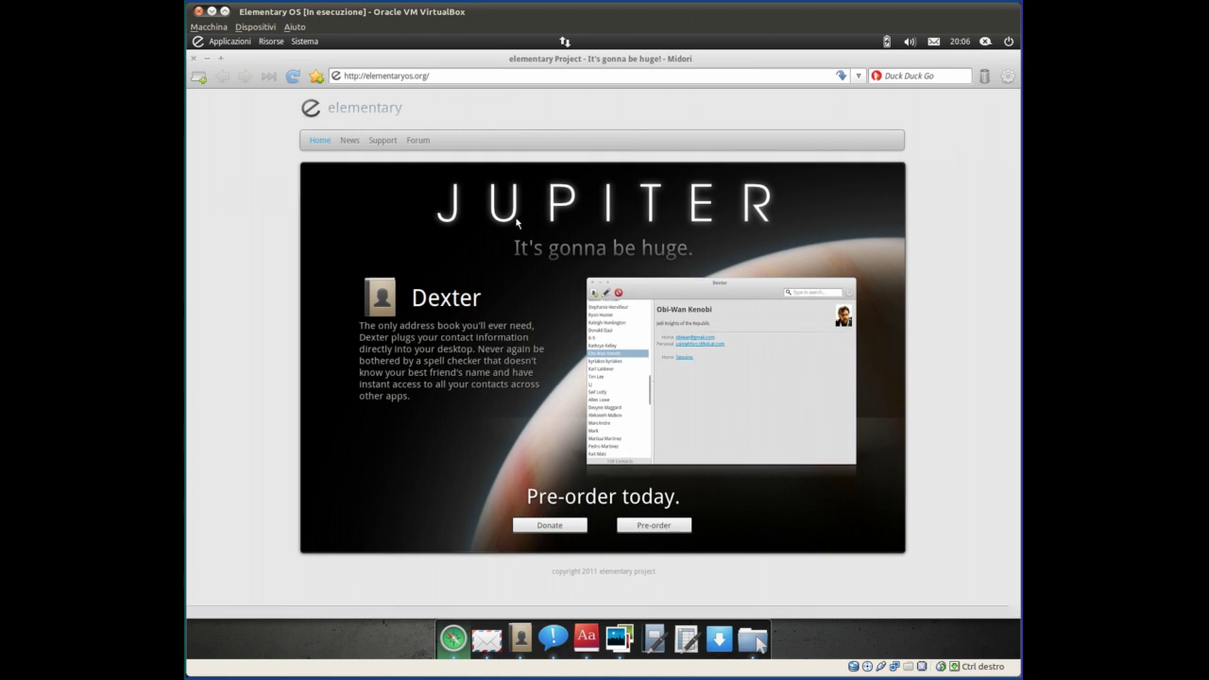
# Open a blank word processor document, place its window near the desktop's upper left, and enter the text "Questa è".
pyautogui.press('super+w')
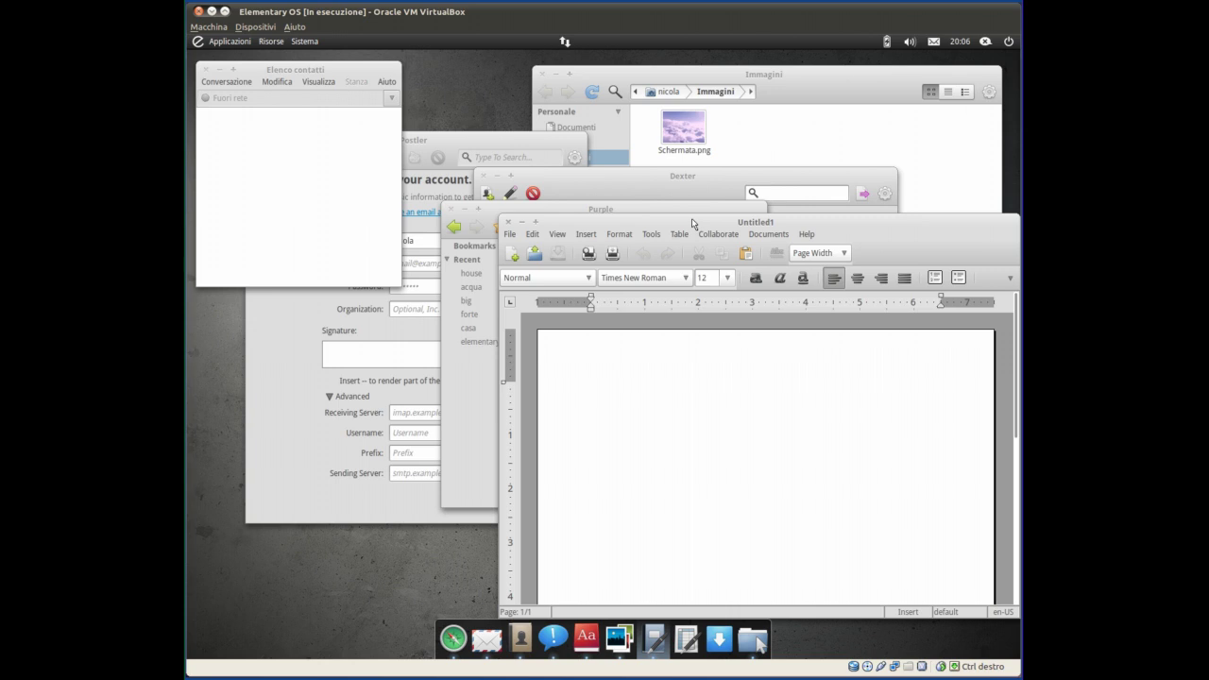
pyautogui.moveTo(692, 227); pyautogui.dragTo(473, 82)
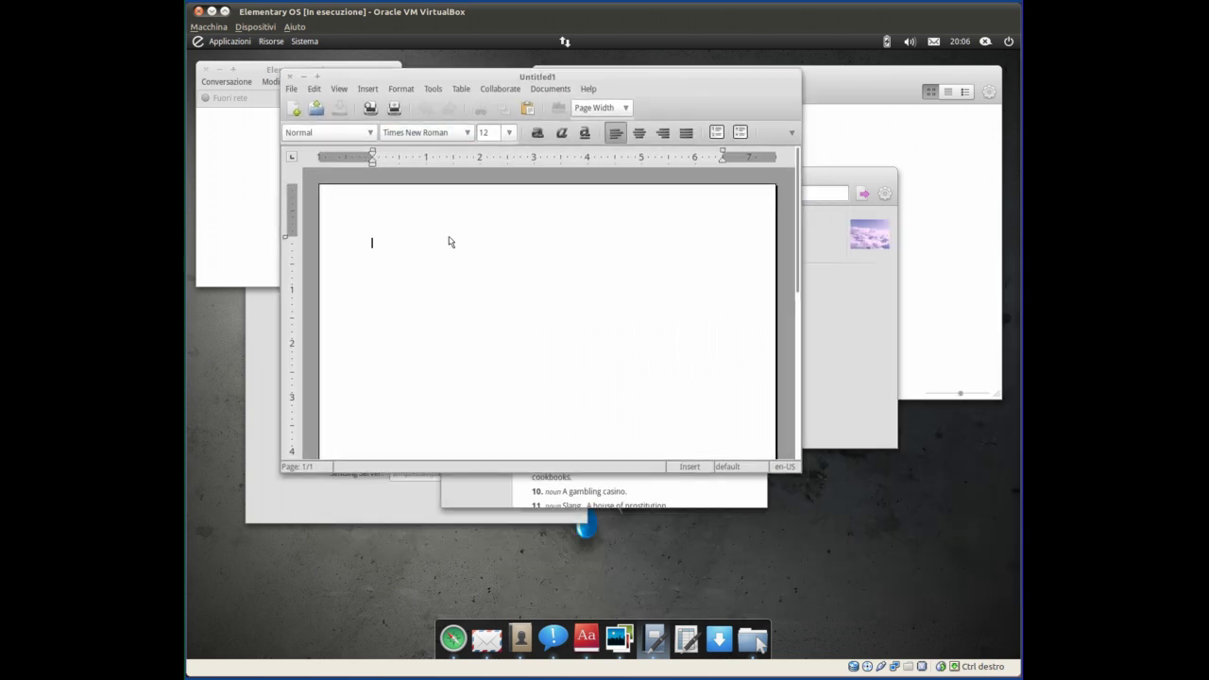
pyautogui.write('questa è')
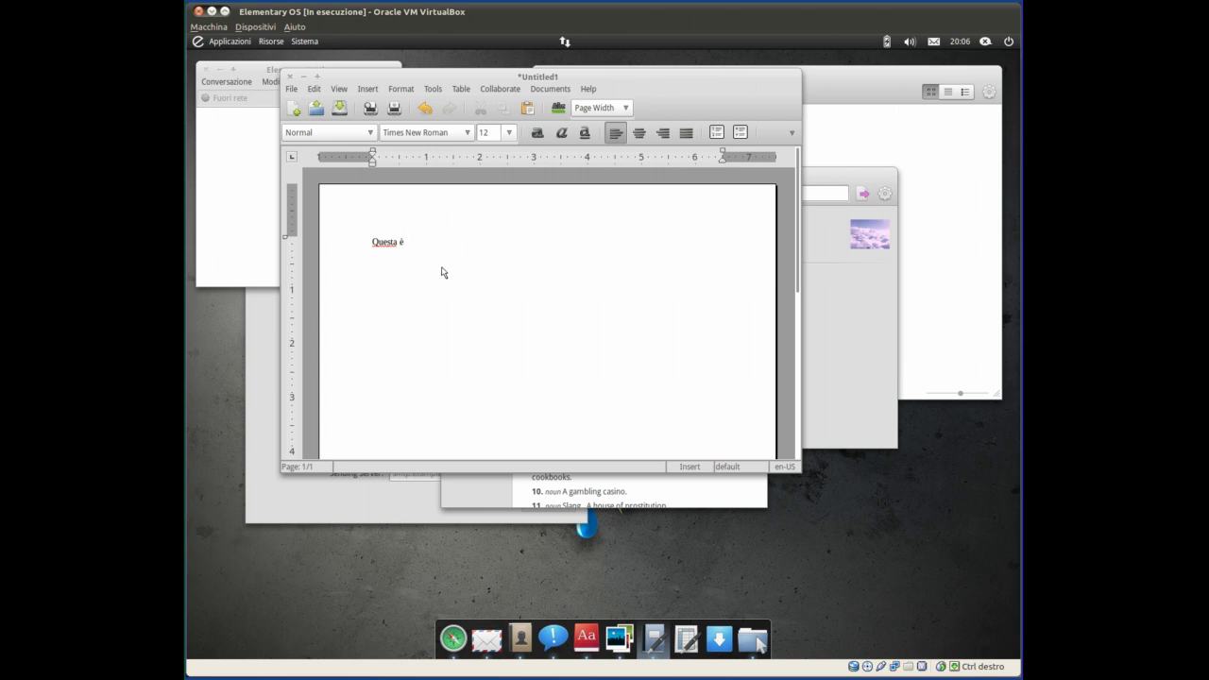
# Format all the document's text in the Ubuntu font at size 24 and place the cursor at its end.
pyautogui.hotkey('ctrl', 'a')
pyautogui.click(462, 132)
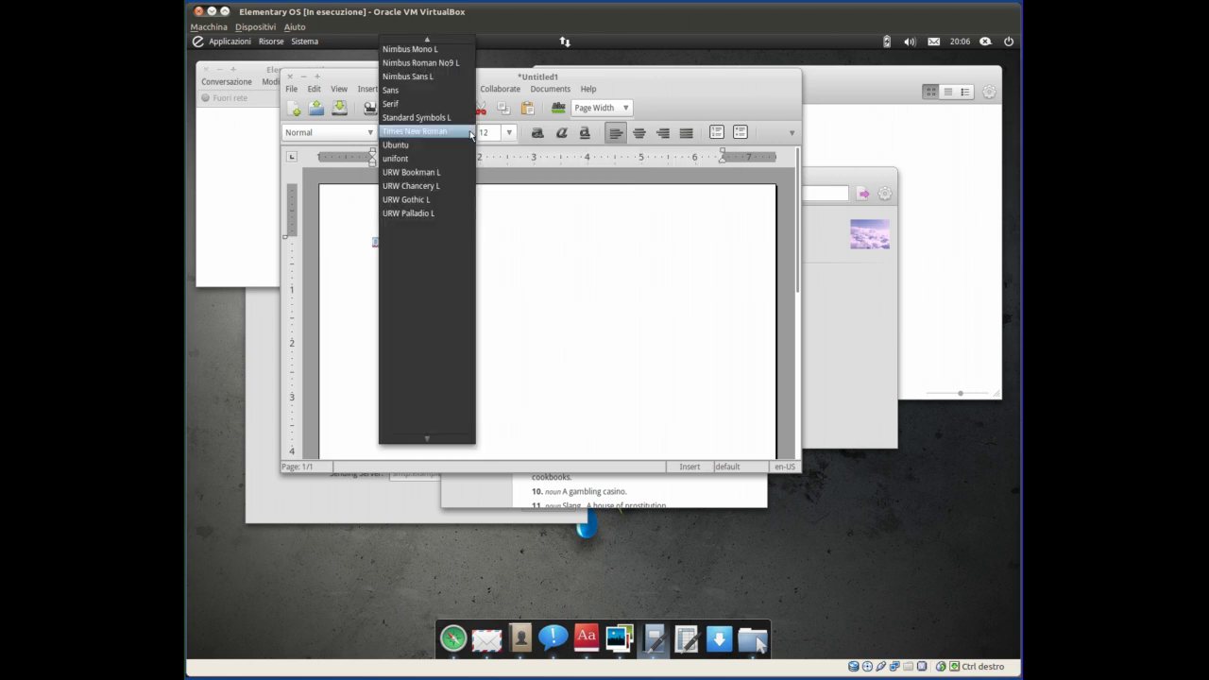
pyautogui.click(415, 146)
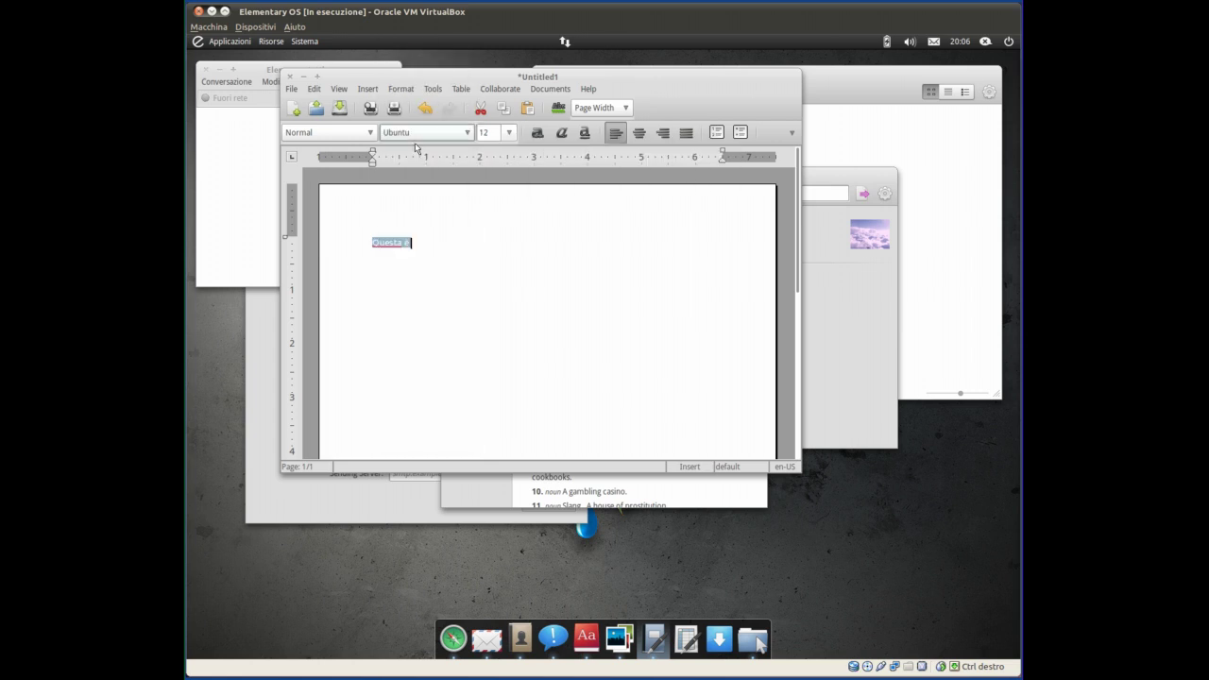
pyautogui.click(506, 134)
pyautogui.click(503, 288)
pyautogui.click(490, 243)
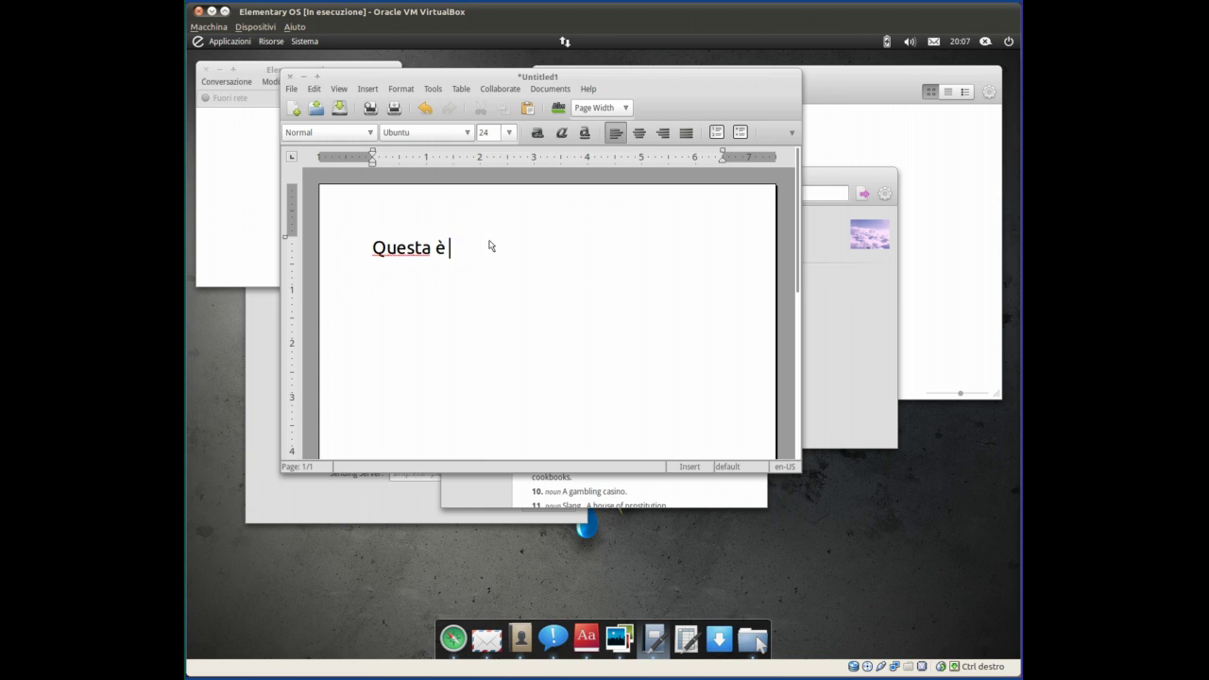
# Complete the document's sentence with "l'alternativa a MS Word, Openoffice e LibreOffice Write :-)".
pyautogui.write("l'alternatic")
pyautogui.write('a a ')
pyautogui.write('MS Word,')
pyautogui.write(' Openoffi')
pyautogui.write('ce')
pyautogui.write(' e ')
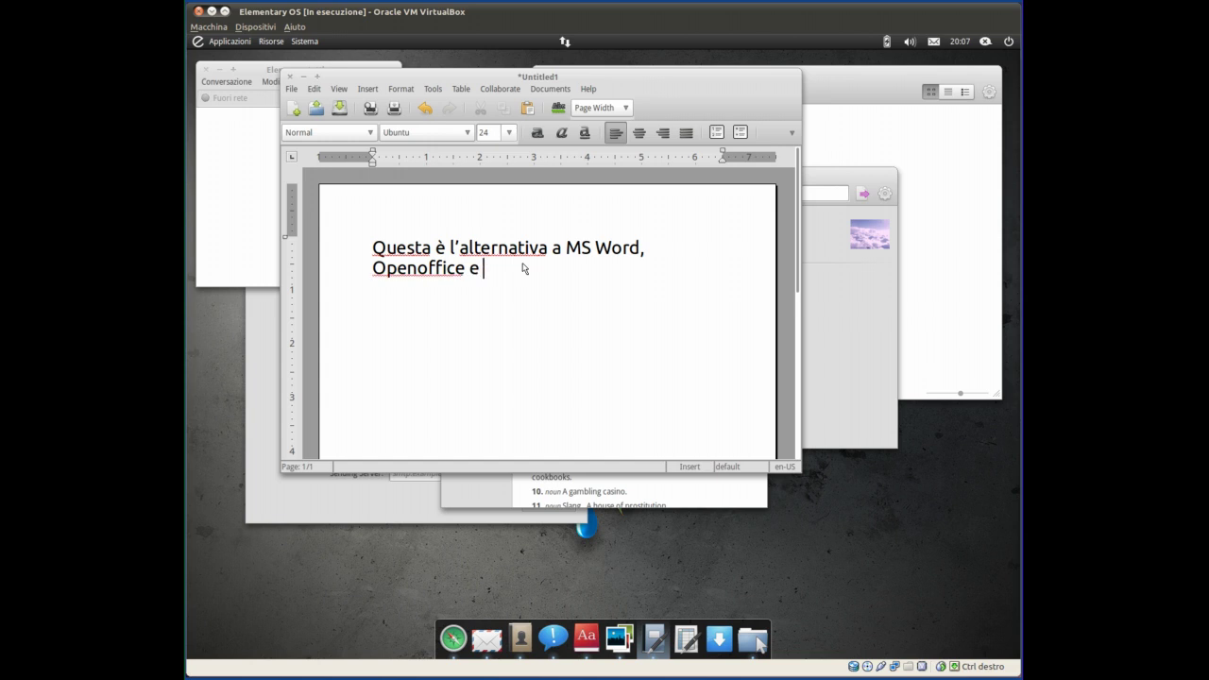
pyautogui.write('LibreOffice Write')
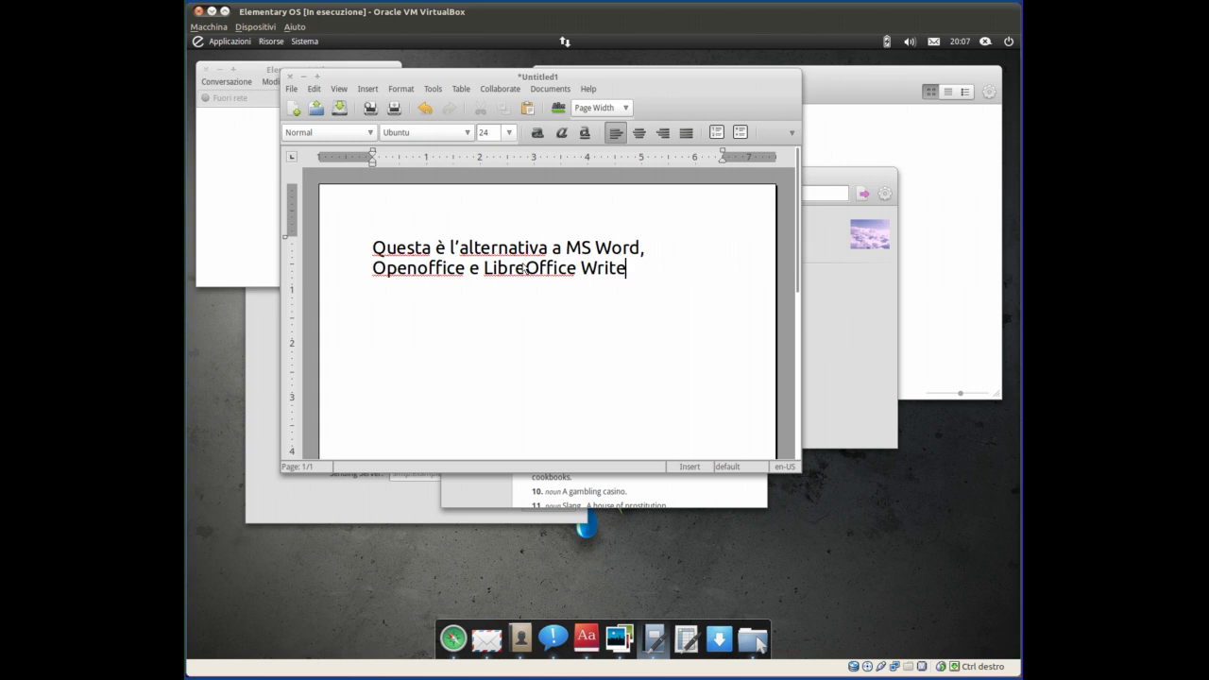
pyautogui.write(' :-)')
# Open a blank Gnumeric spreadsheet, place its window over the document window, and enter "Questa è l'alternativa a MS Excel e Cal" in cell A1.
pyautogui.click(687, 642)
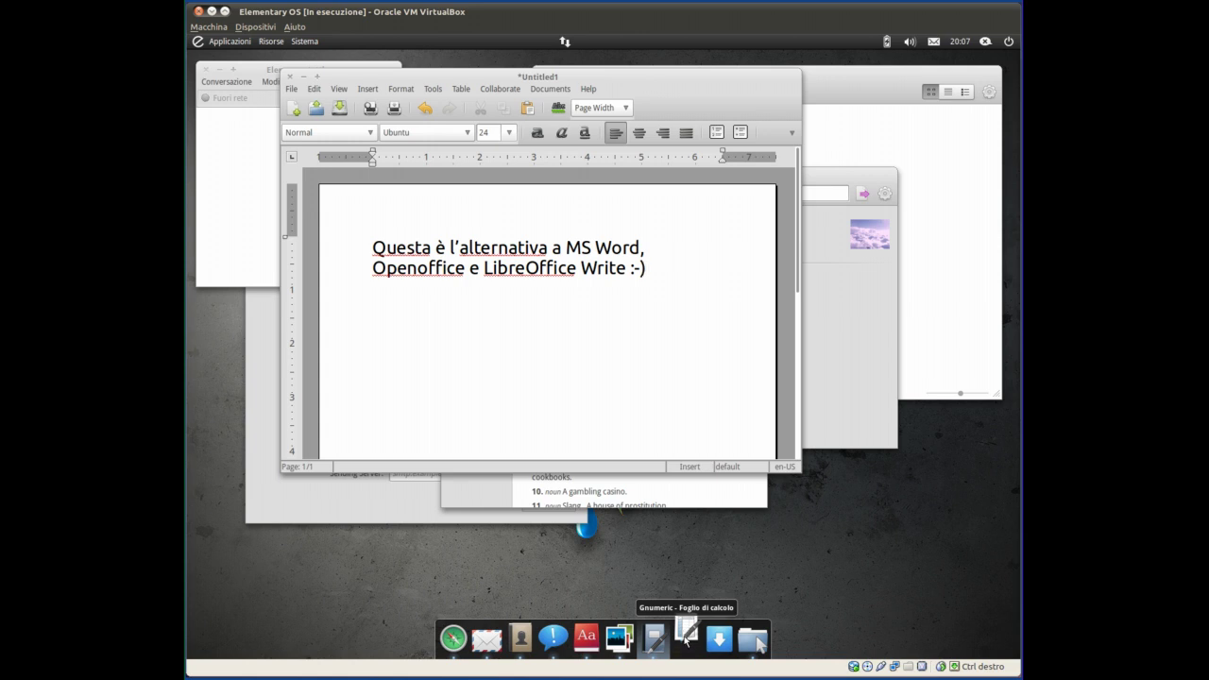
pyautogui.moveTo(704, 148); pyautogui.dragTo(596, 95)
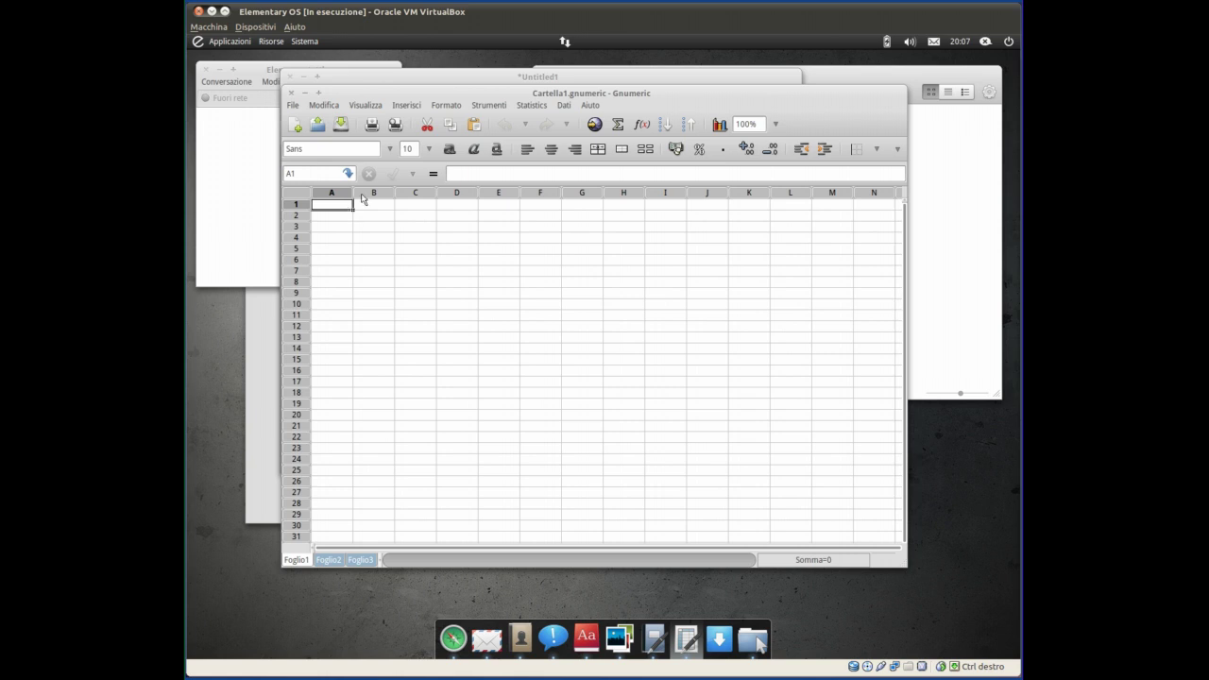
pyautogui.write('Questa')
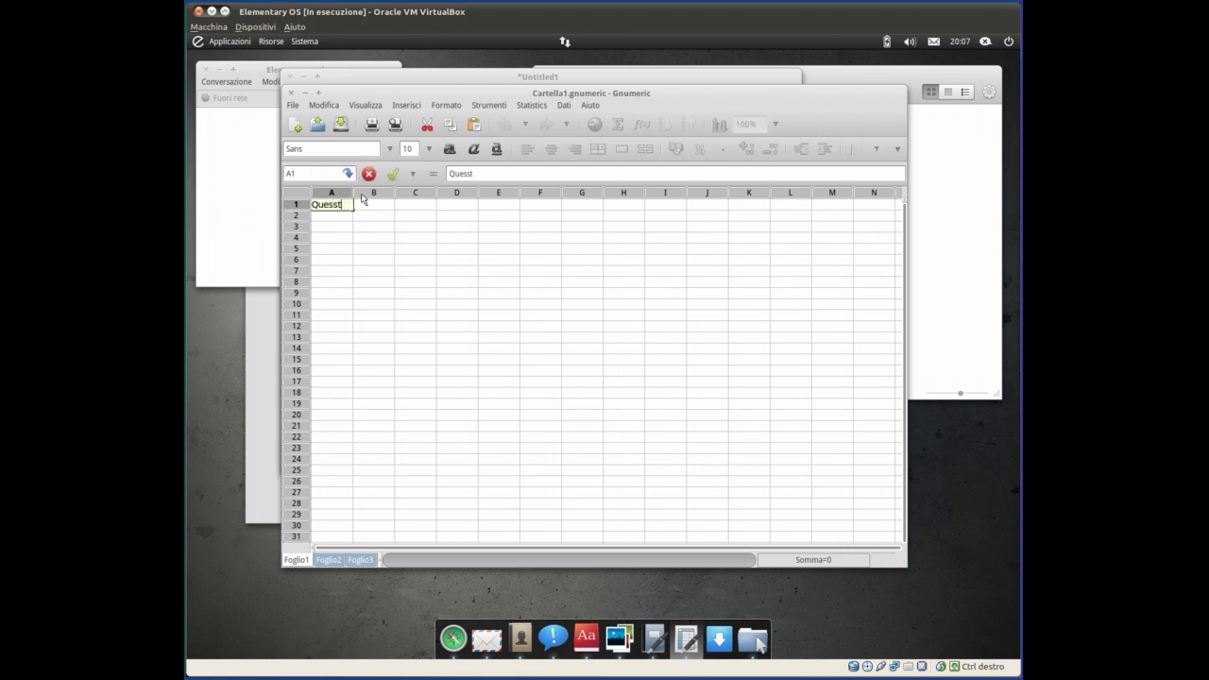
pyautogui.write(' è l')
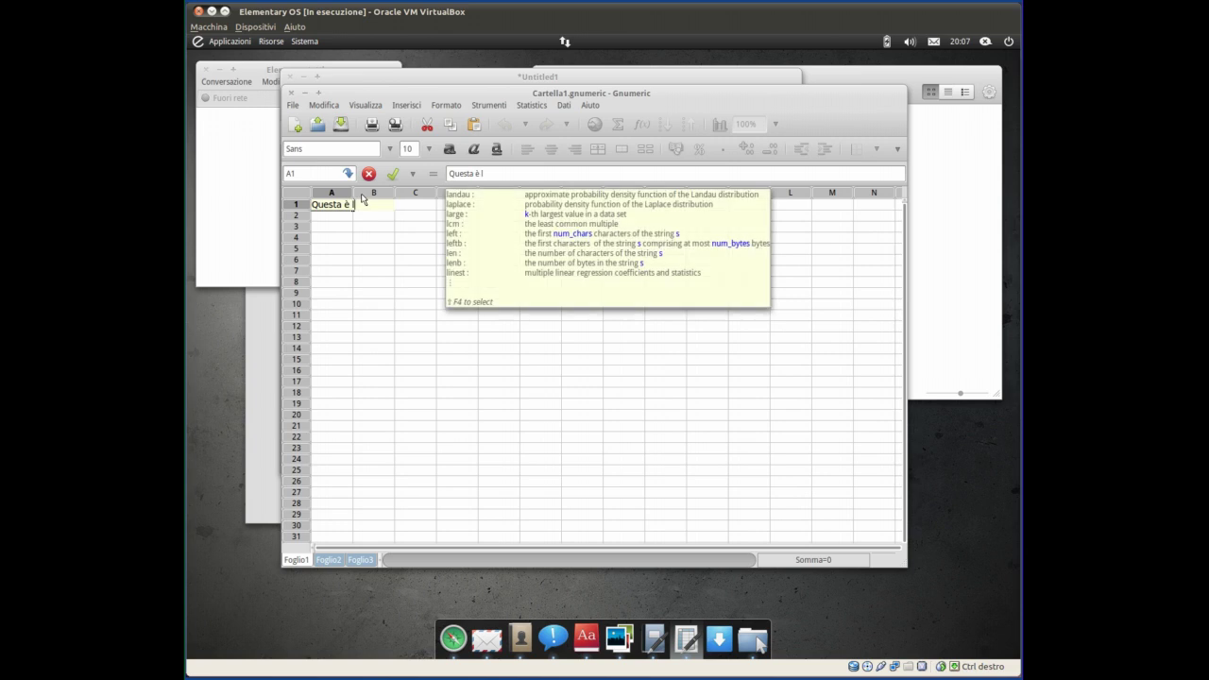
pyautogui.write("'alternativa")
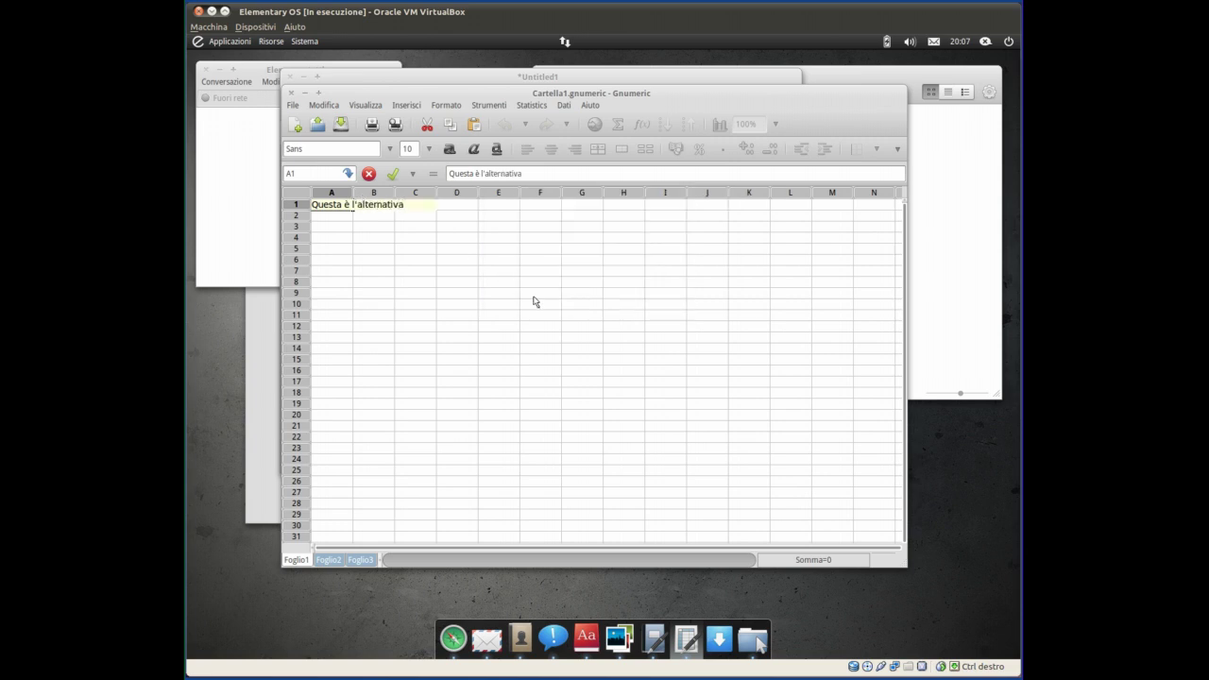
pyautogui.write(' a MS Excel e Cal')
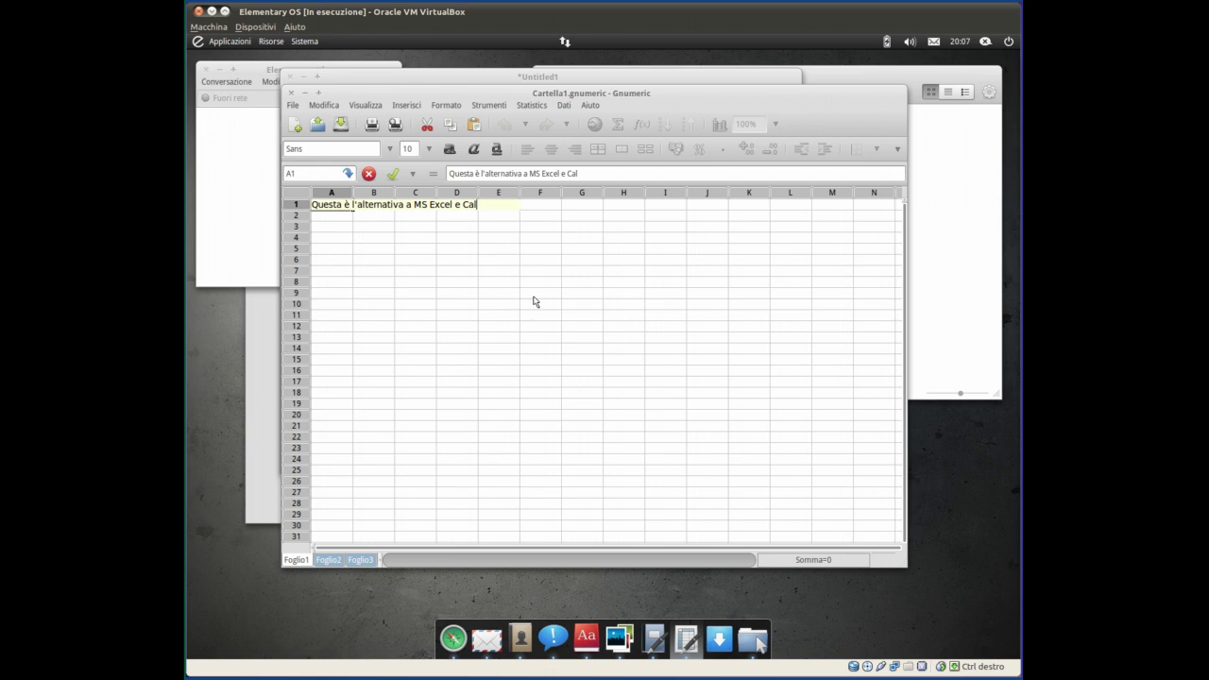